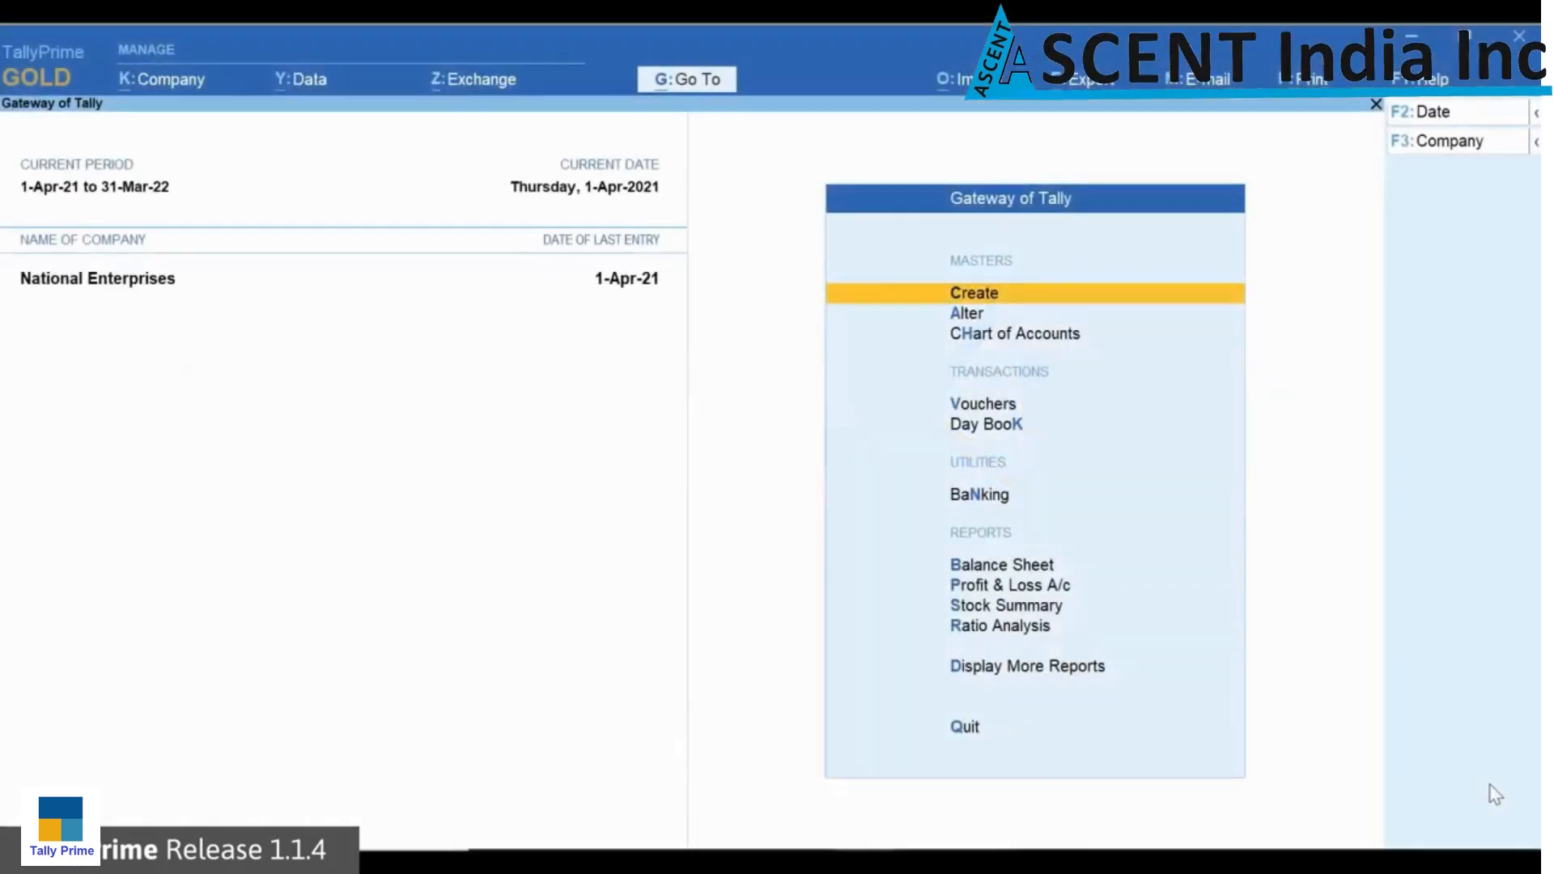
Step: Start a sales voucher with RAS Enterprises as the party and TCS Sales - Realisation as the sales ledger
{"action": "key", "text": "Down"}
{"action": "key", "text": "Down"}
{"action": "key", "text": "Down"}
{"action": "key", "text": "Return"}
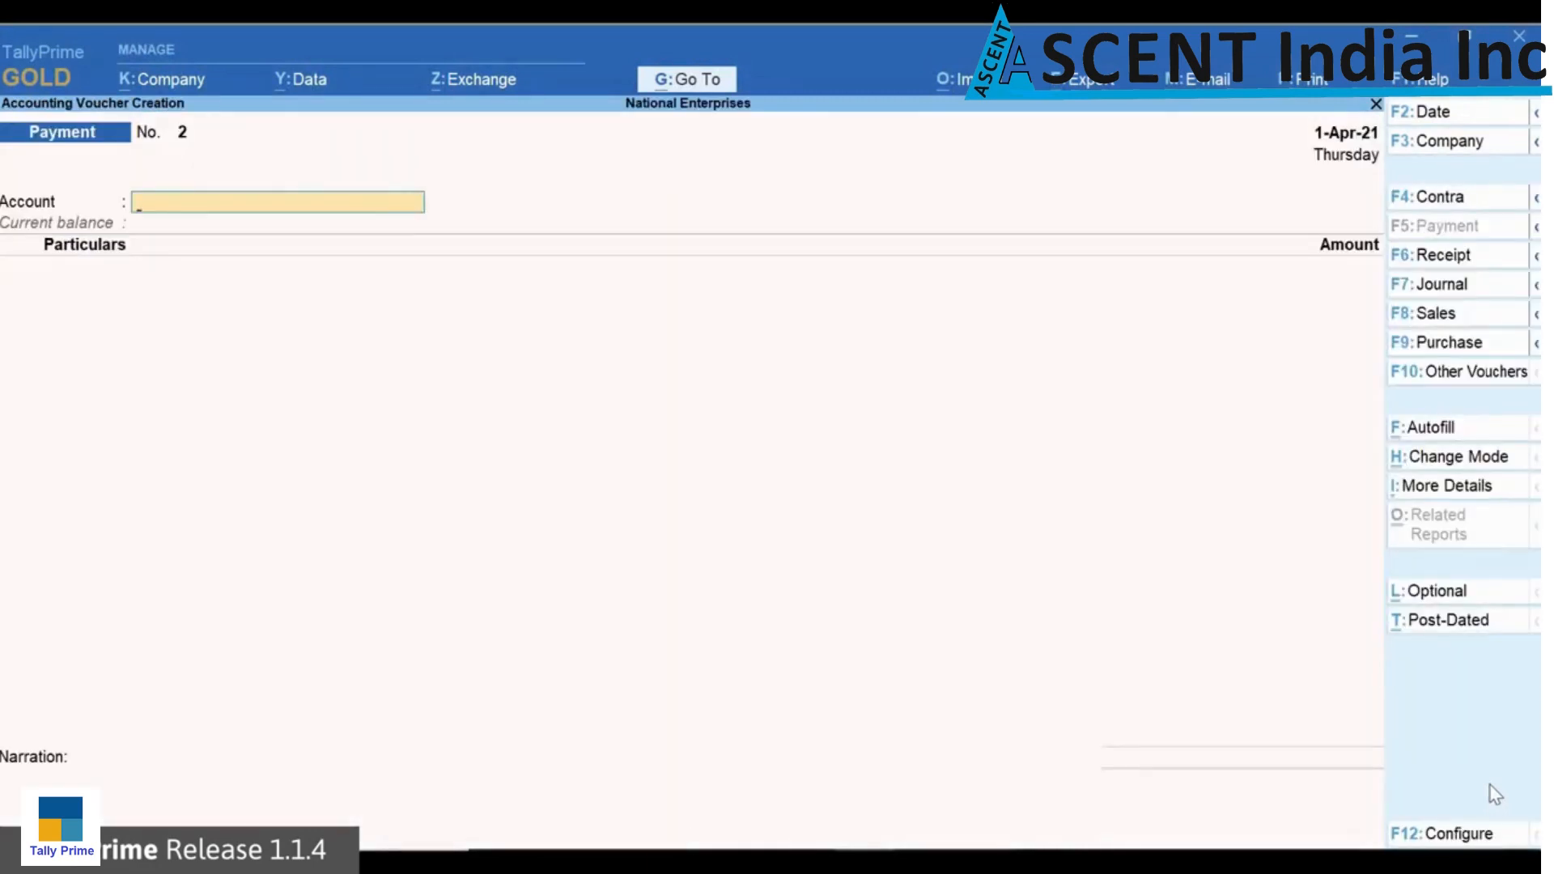
{"action": "key", "text": "F8"}
{"action": "key", "text": "Down"}
{"action": "key", "text": "Down"}
{"action": "key", "text": "Down"}
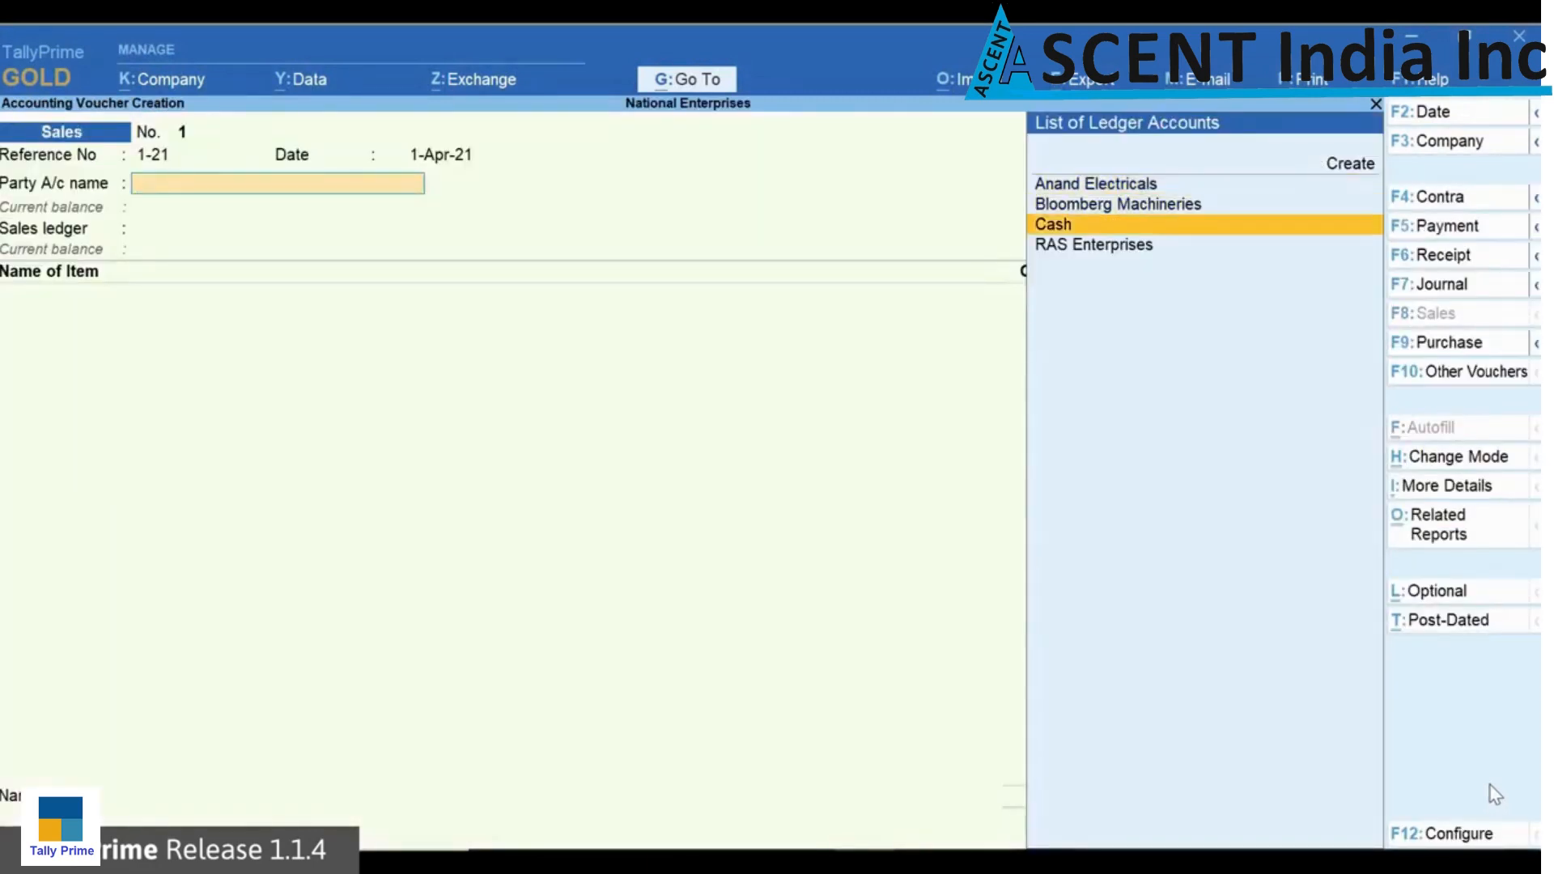
{"action": "key", "text": "Return"}
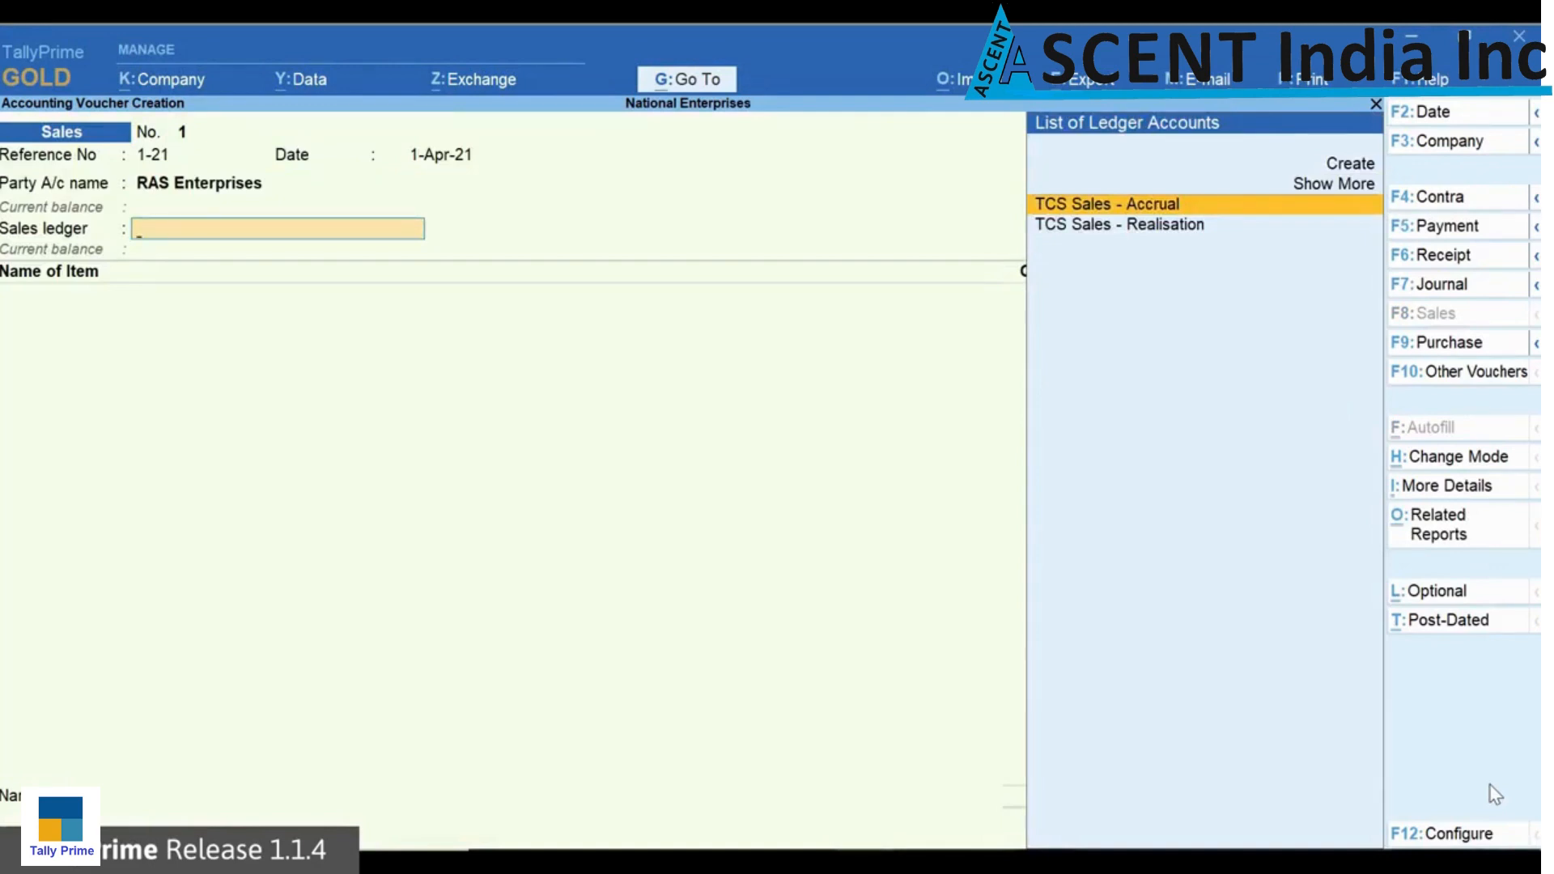
{"action": "key", "text": "Down"}
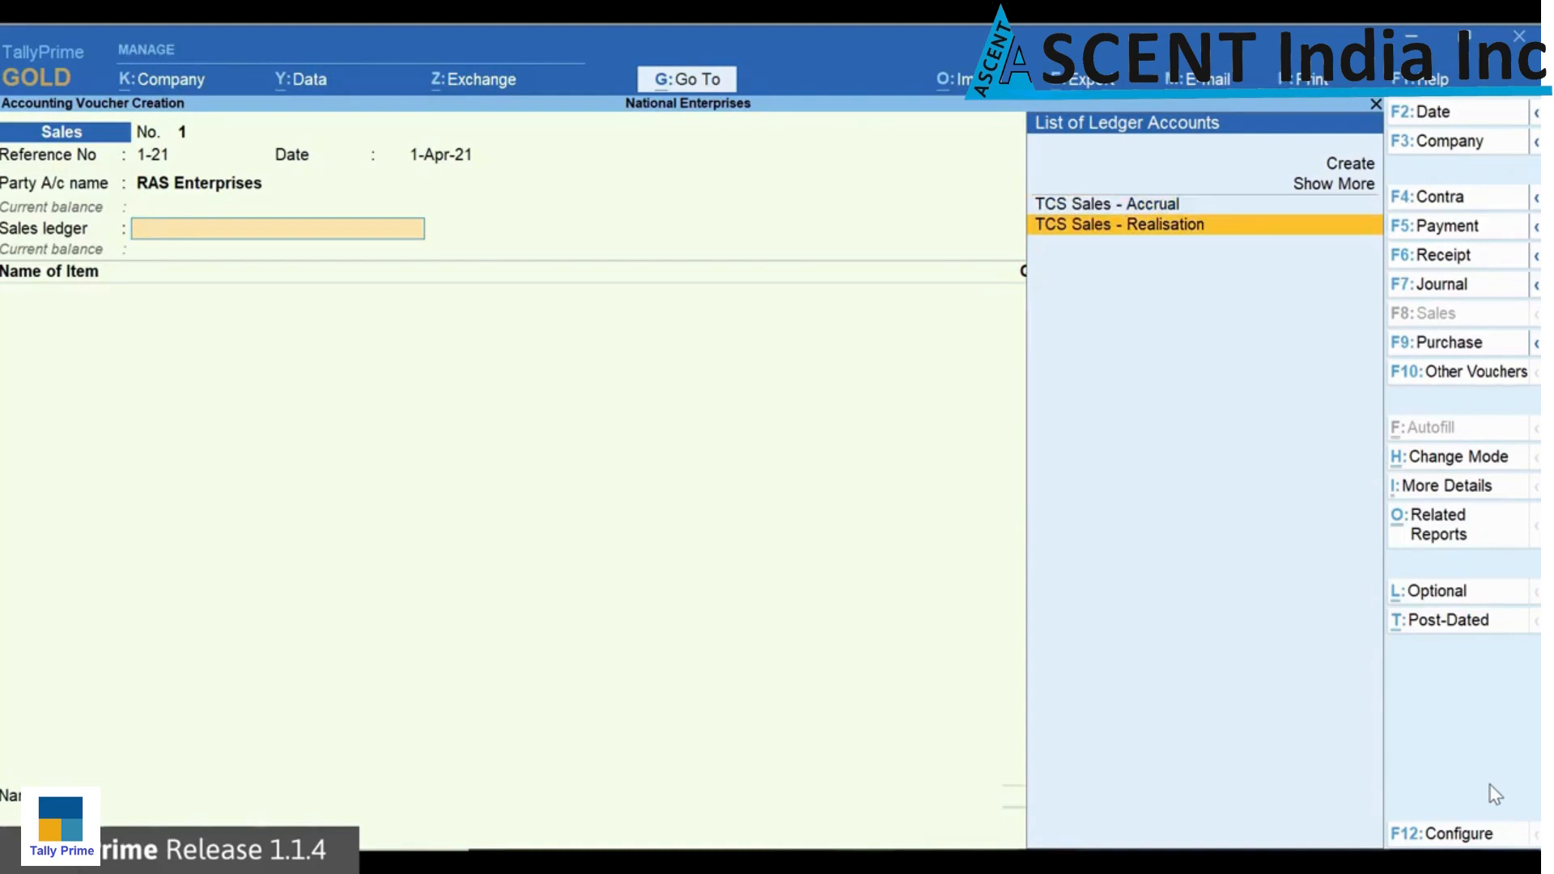
{"action": "key", "text": "Return"}
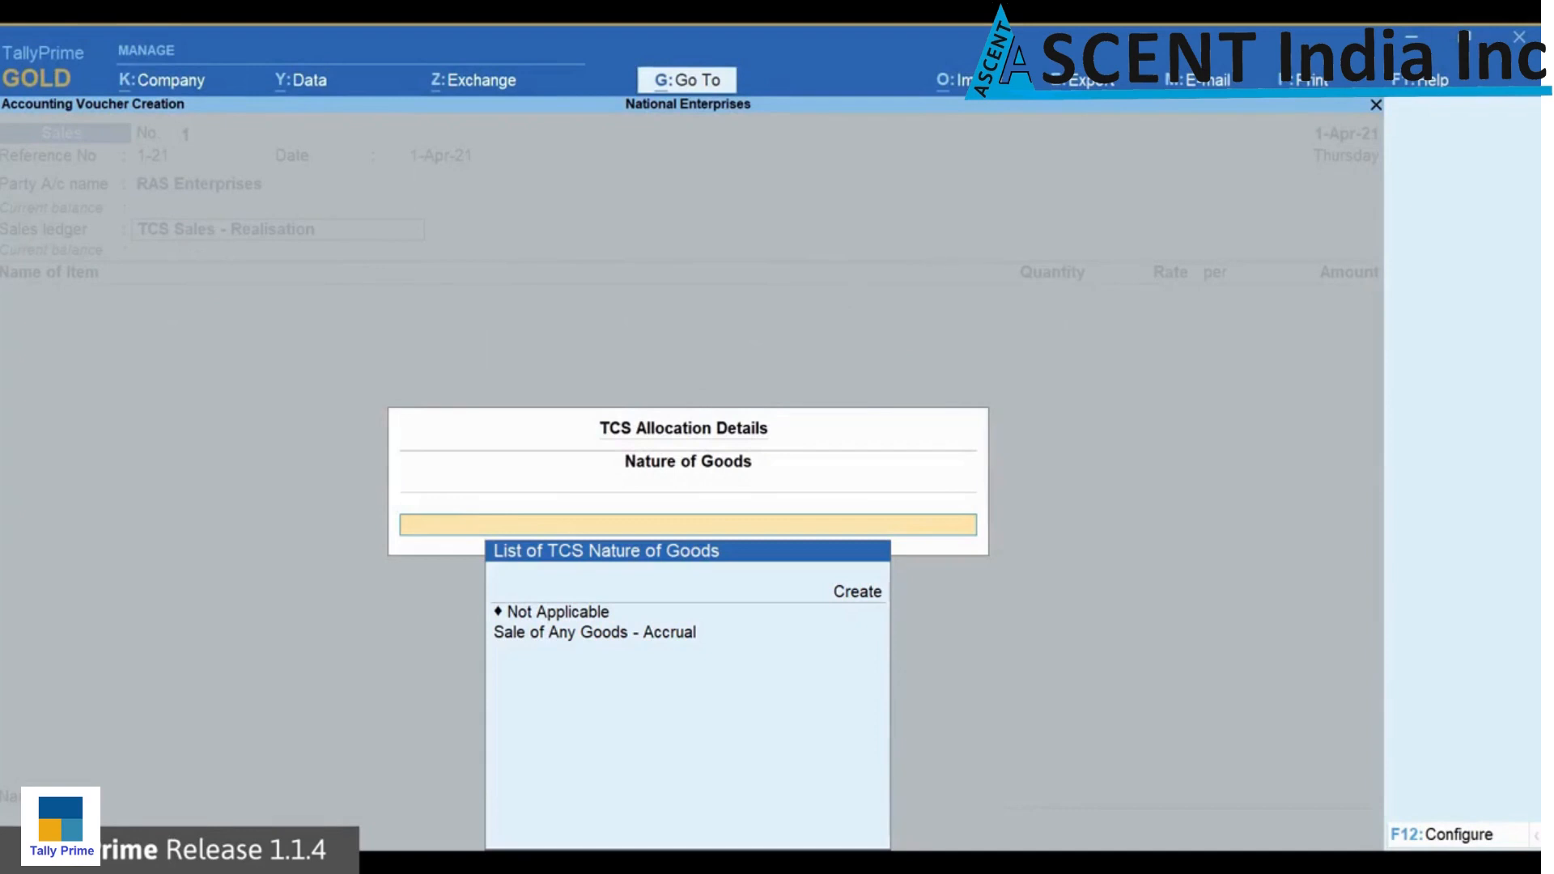
Step: Configure the TCS allocation to override tax calculation of realisation-based nature of goods, keeping the buyer-deductible TDS exemption at No
{"action": "key", "text": "F12"}
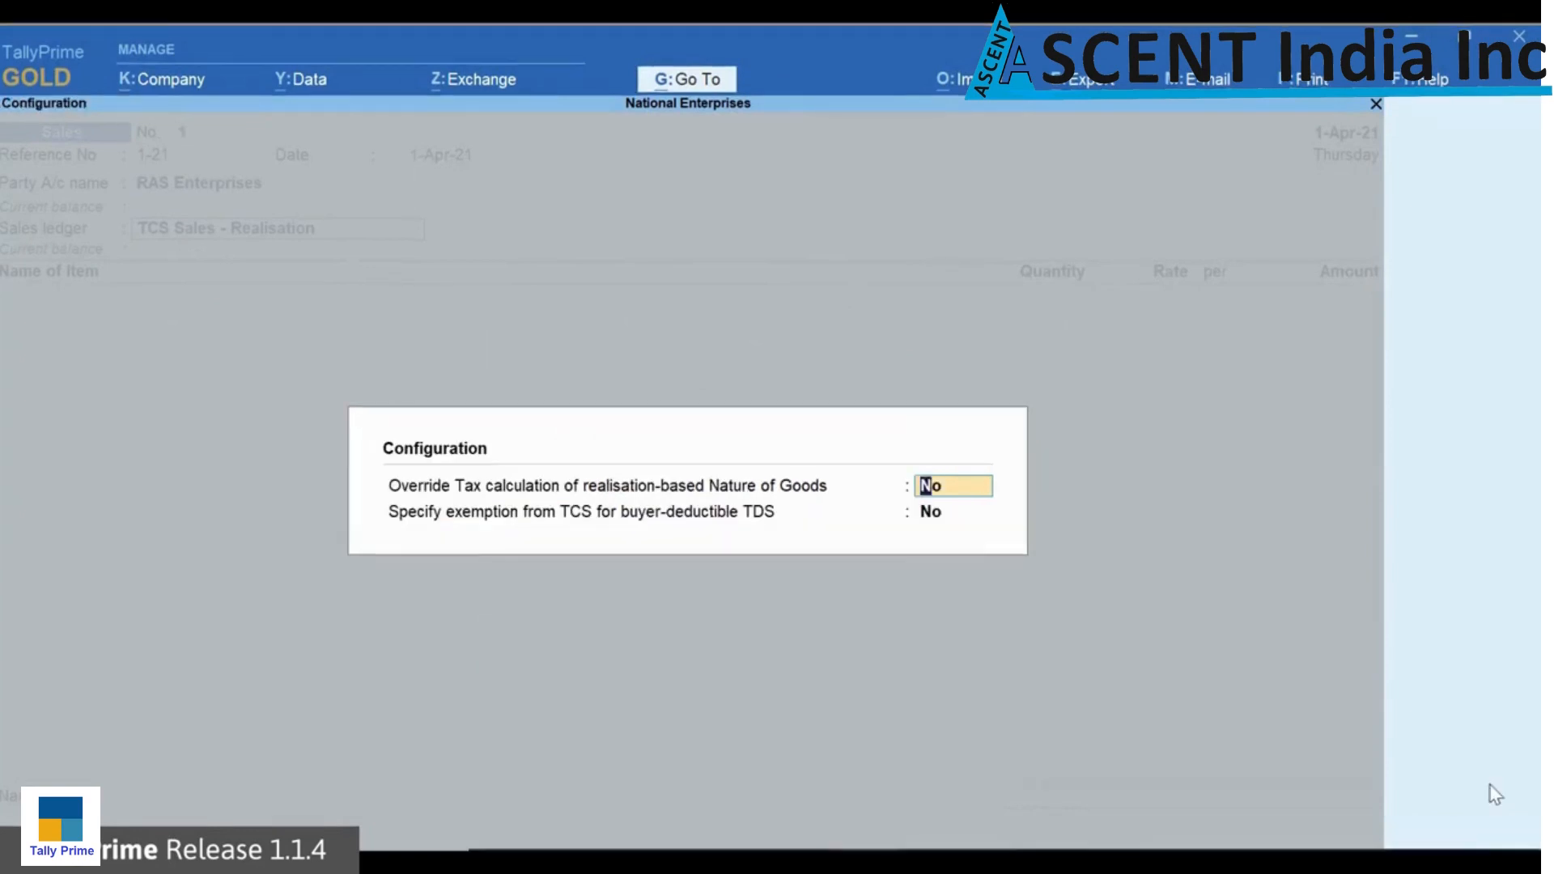
{"action": "type", "text": "Yes"}
{"action": "key", "text": "Return"}
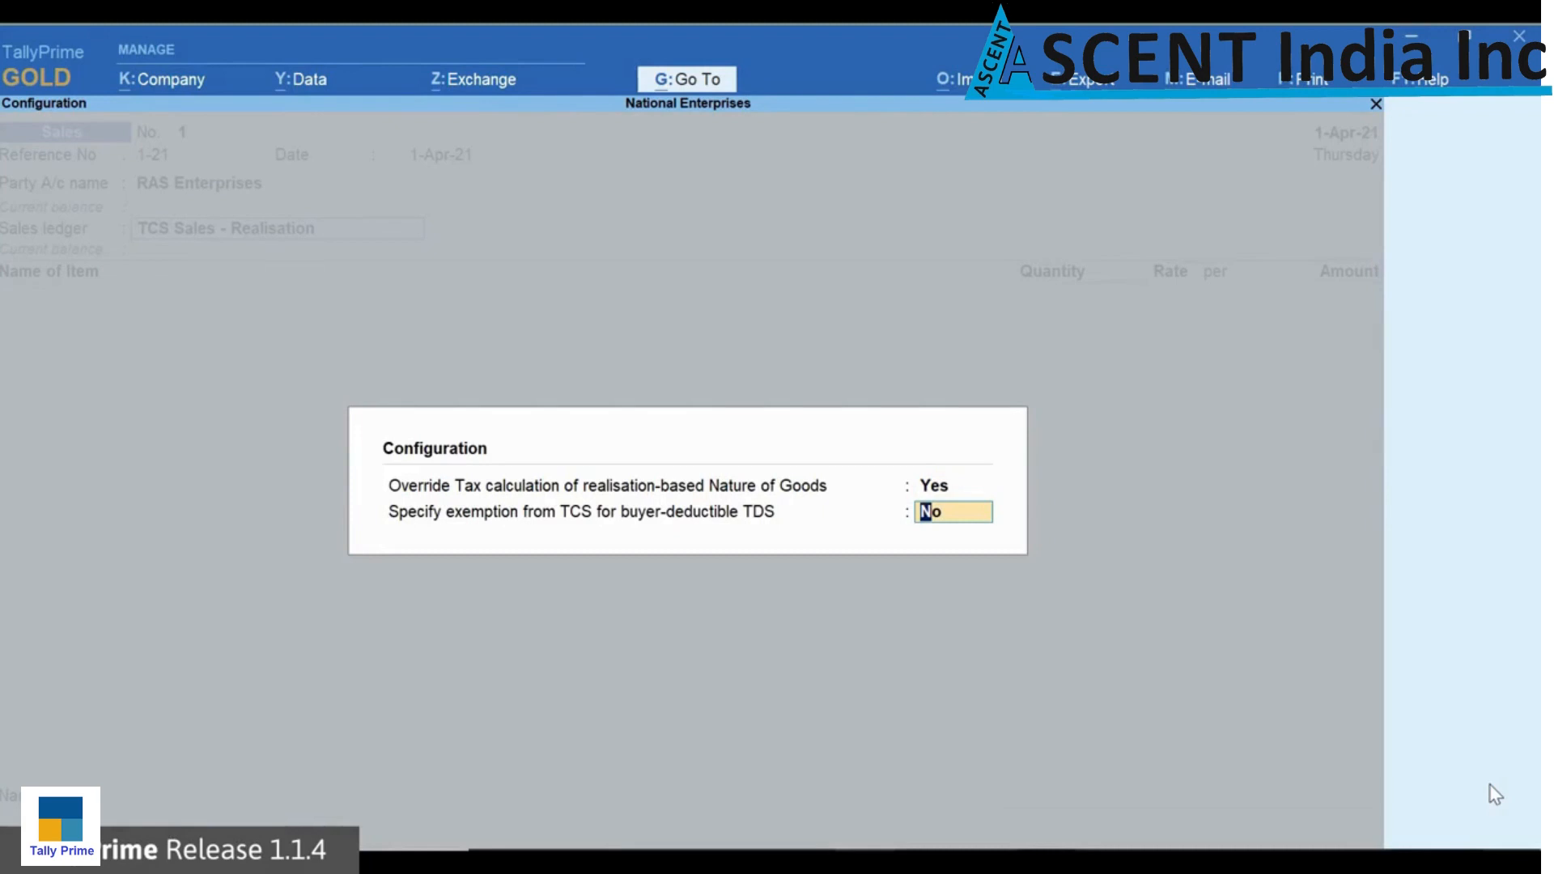
{"action": "key", "text": "Return"}
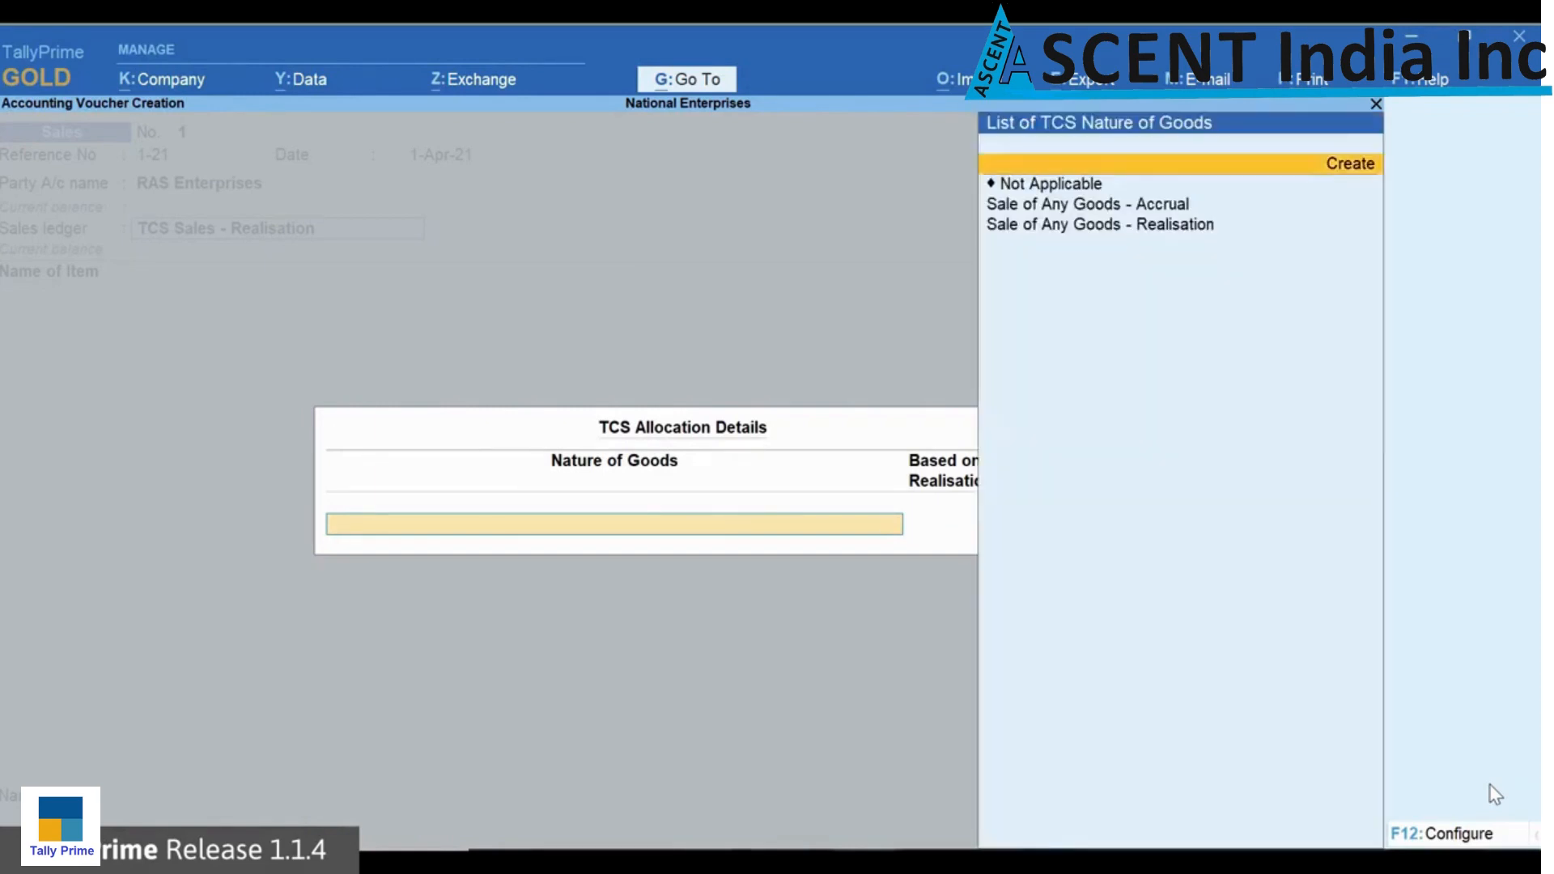
Step: Allocate the sale to the nature of goods Sale of Any Goods - Realisation, with Based on Realisation set to Yes
{"action": "key", "text": "Down"}
{"action": "key", "text": "Down"}
{"action": "key", "text": "Down"}
{"action": "key", "text": "Return"}
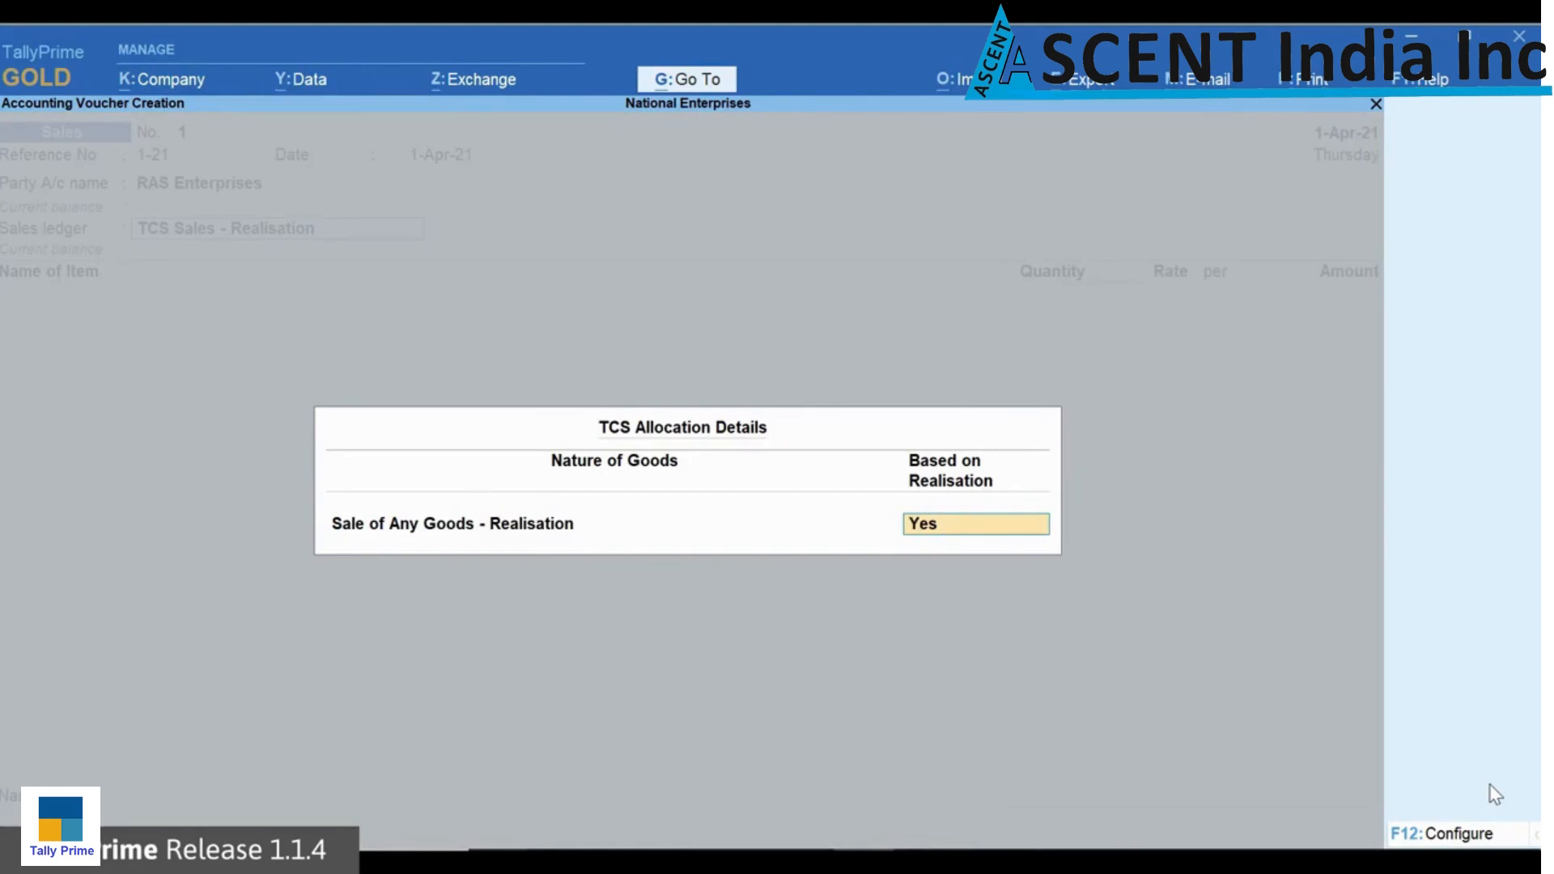
{"action": "key", "text": "Return"}
Step: Add 520 no of stock item Unit 207 at a rate of 10,000 and end the item list
{"action": "type", "text": "U"}
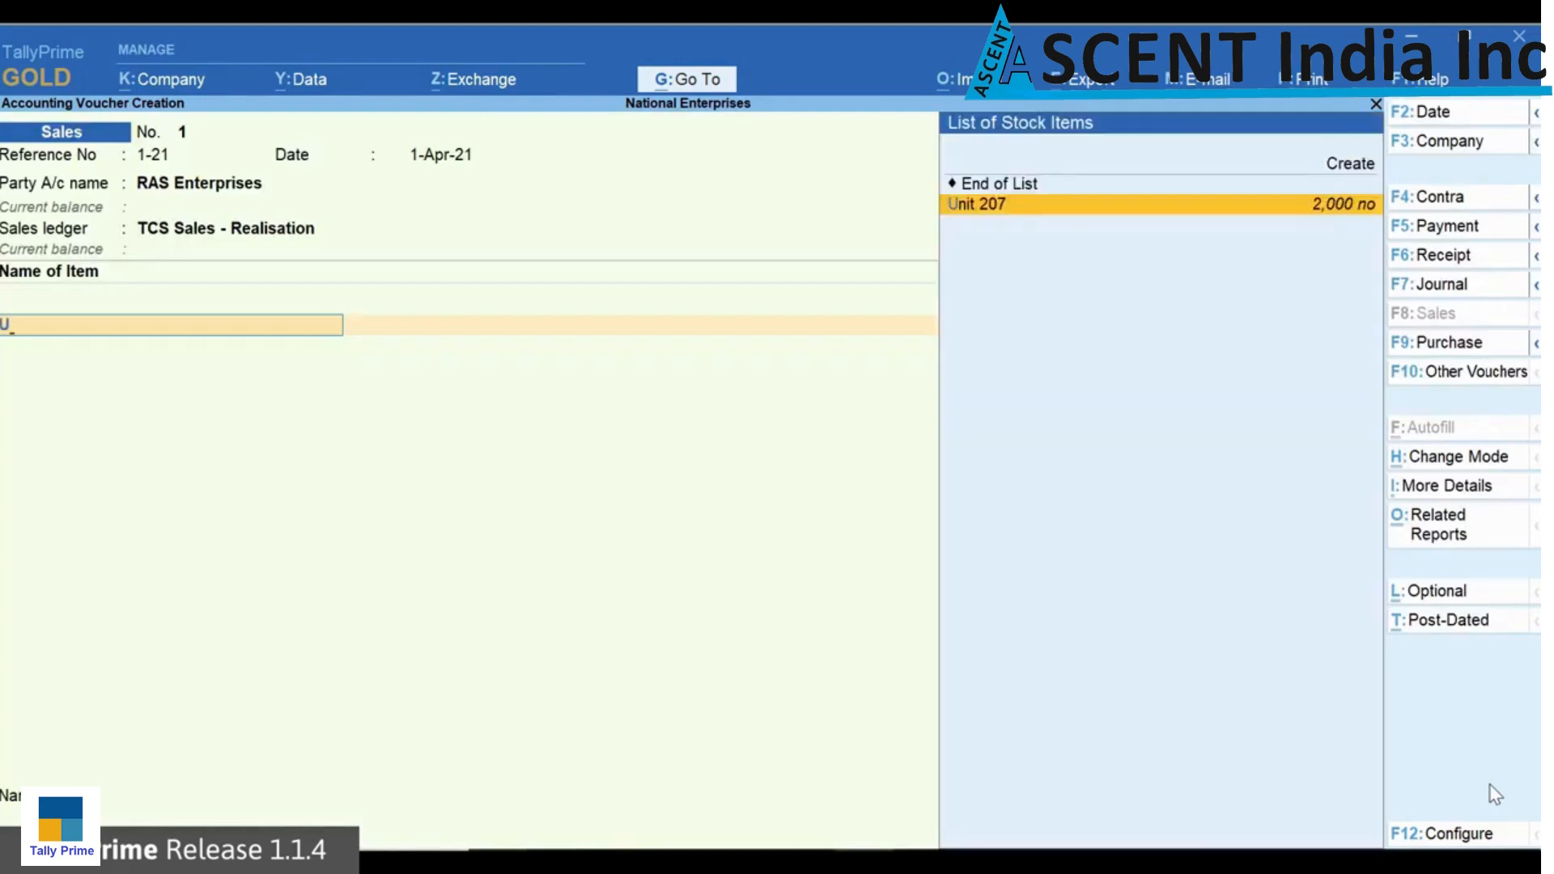
{"action": "key", "text": "Return"}
{"action": "type", "text": "520"}
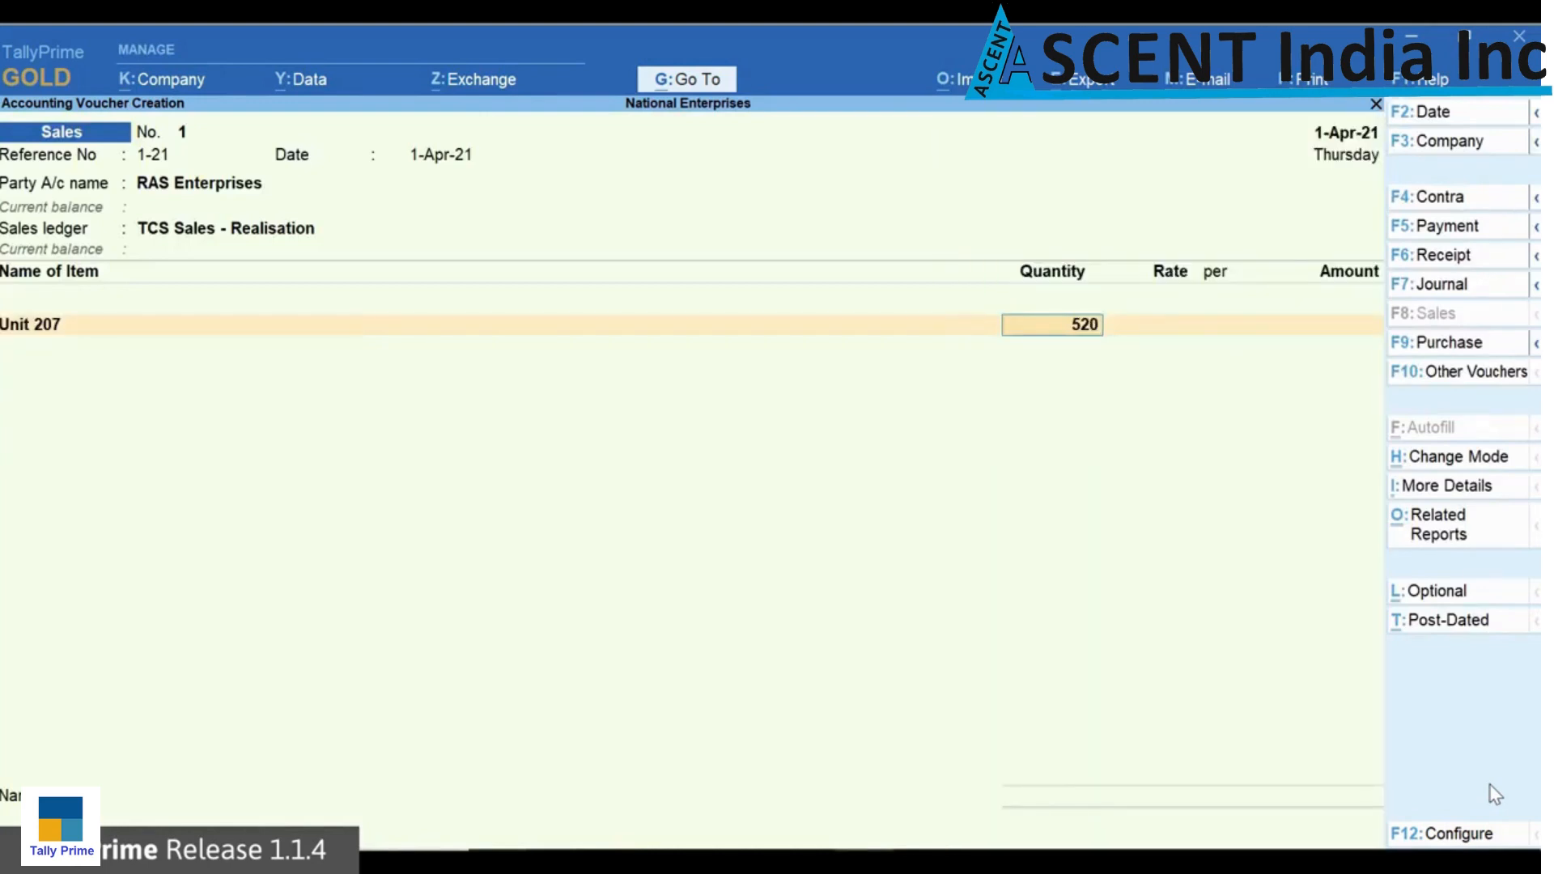
{"action": "key", "text": "Return"}
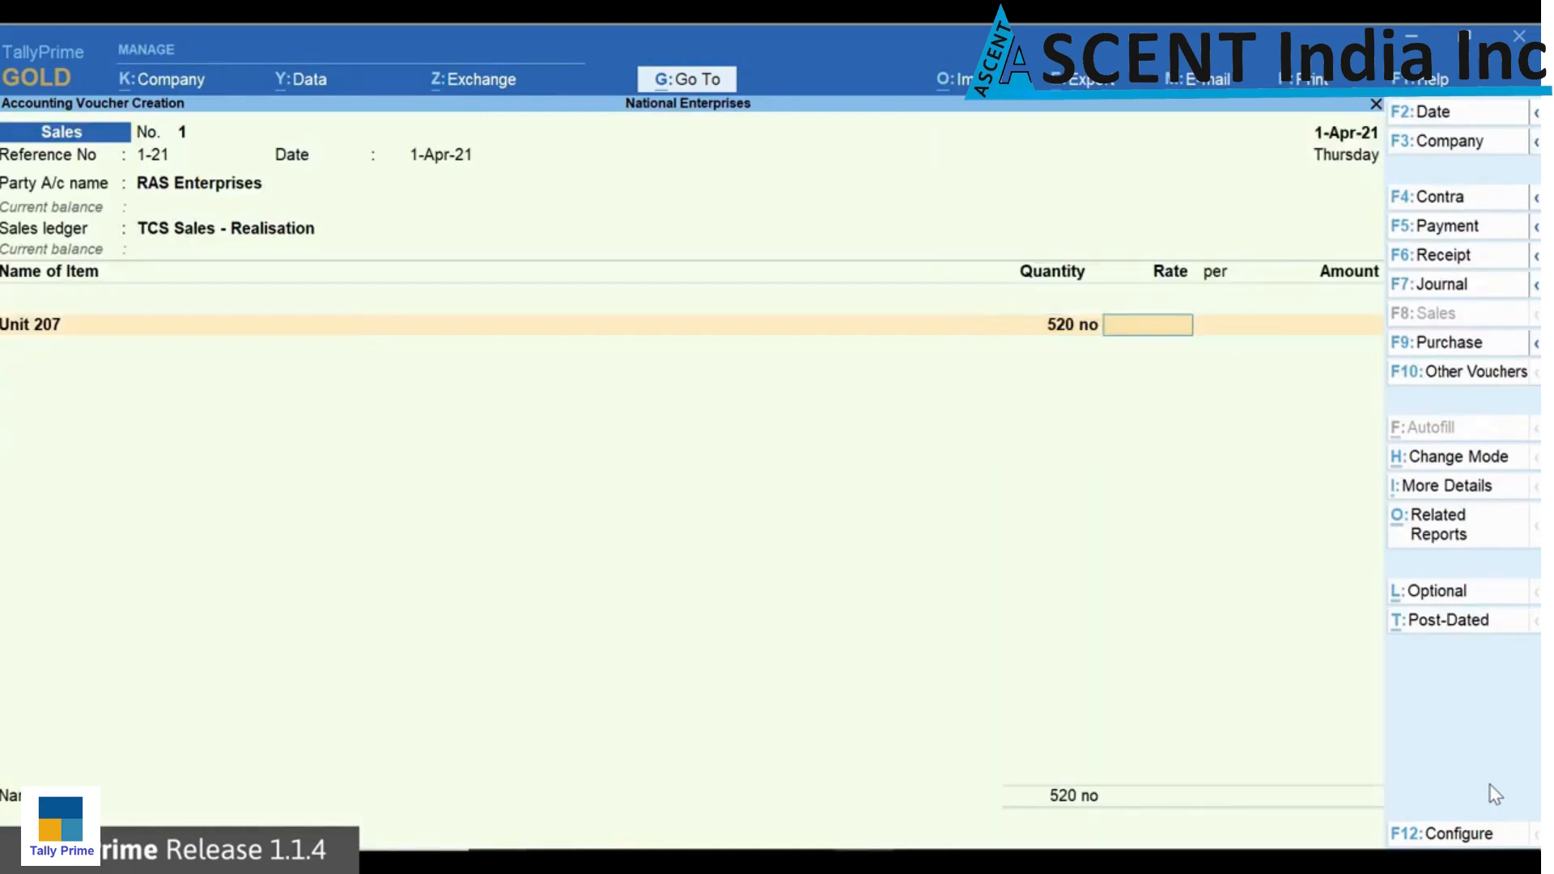
{"action": "type", "text": "10000"}
{"action": "key", "text": "Return"}
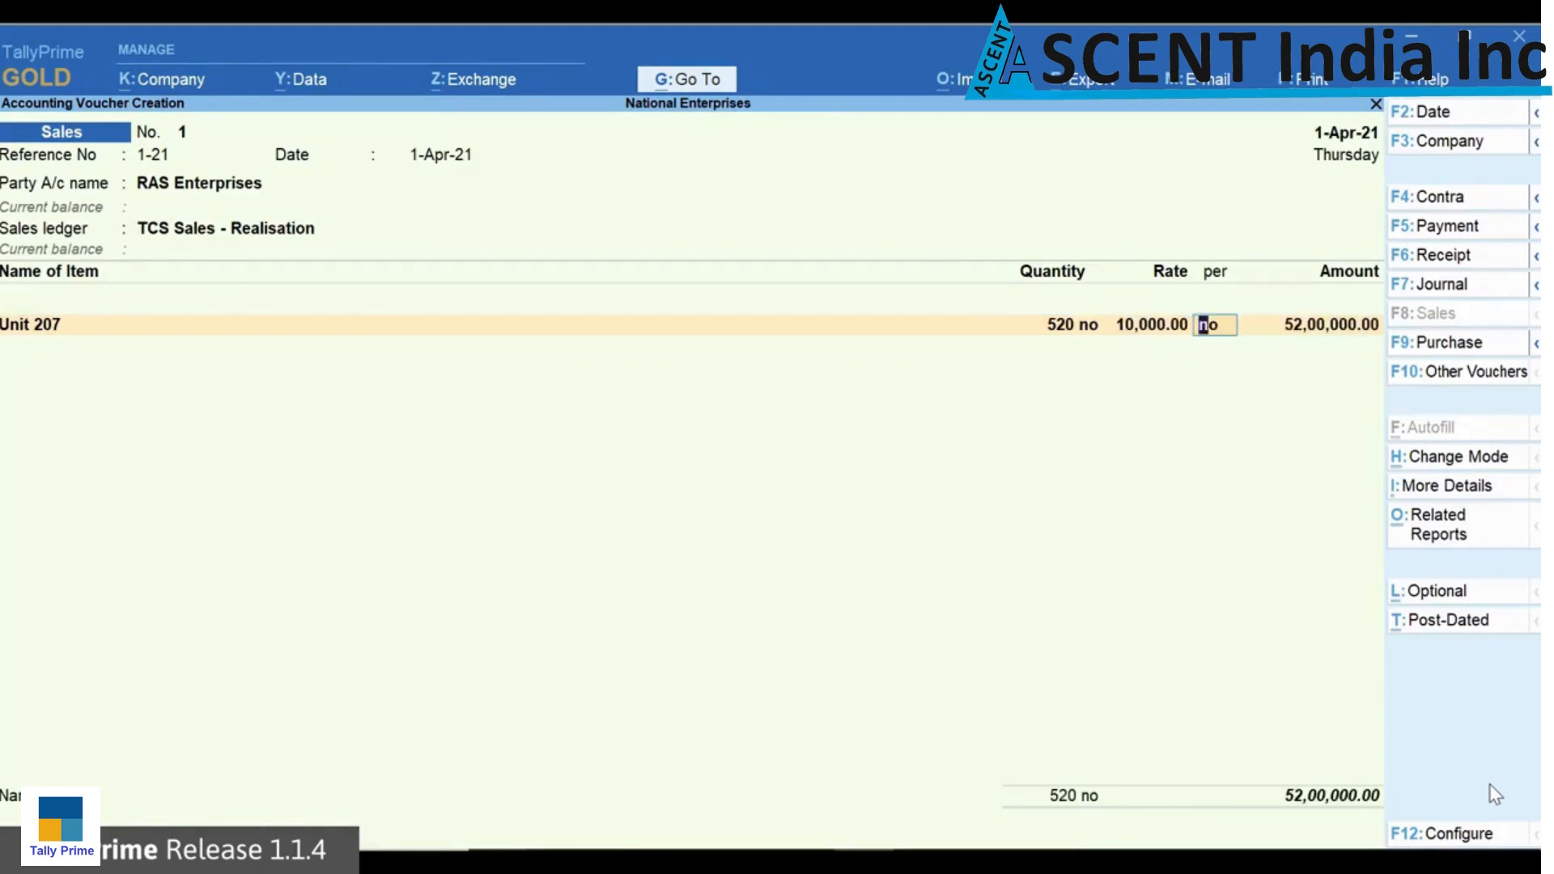
{"action": "key", "text": "Return"}
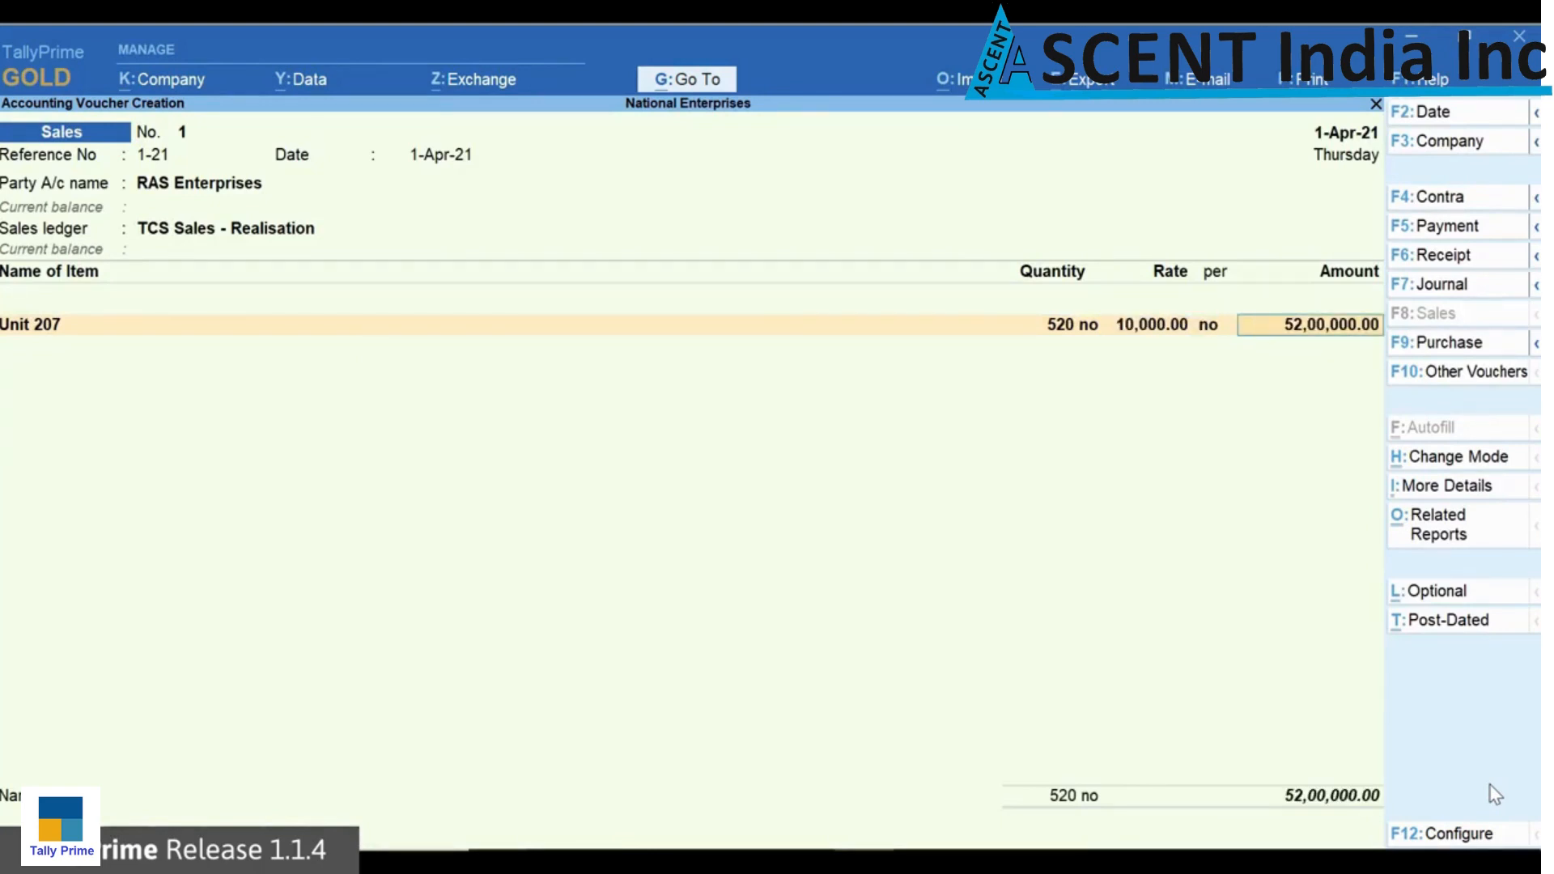
{"action": "key", "text": "Return"}
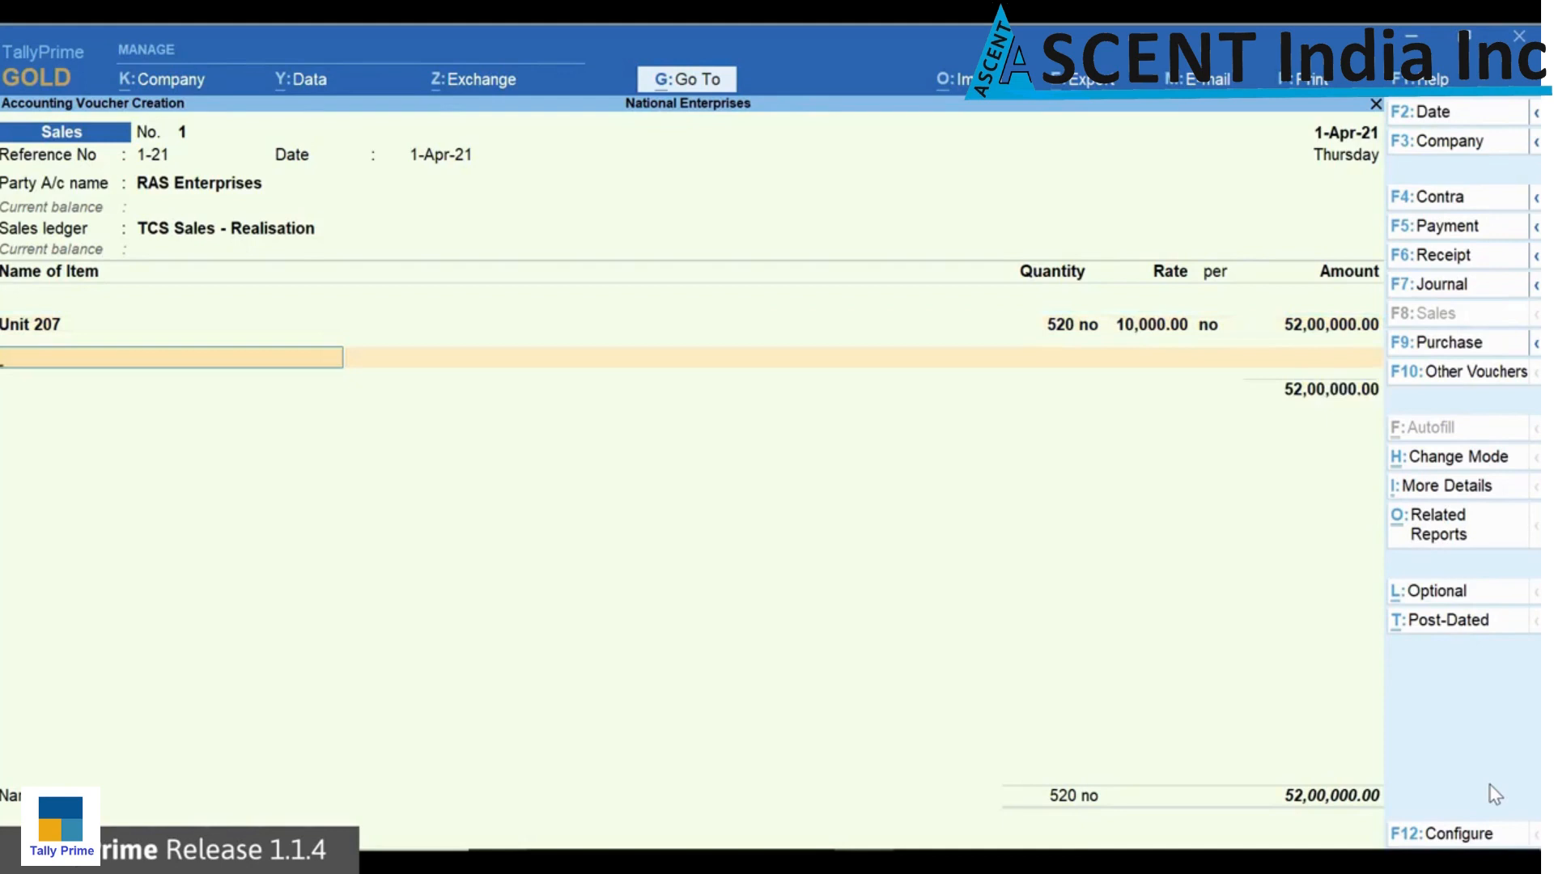
{"action": "key", "text": "Return"}
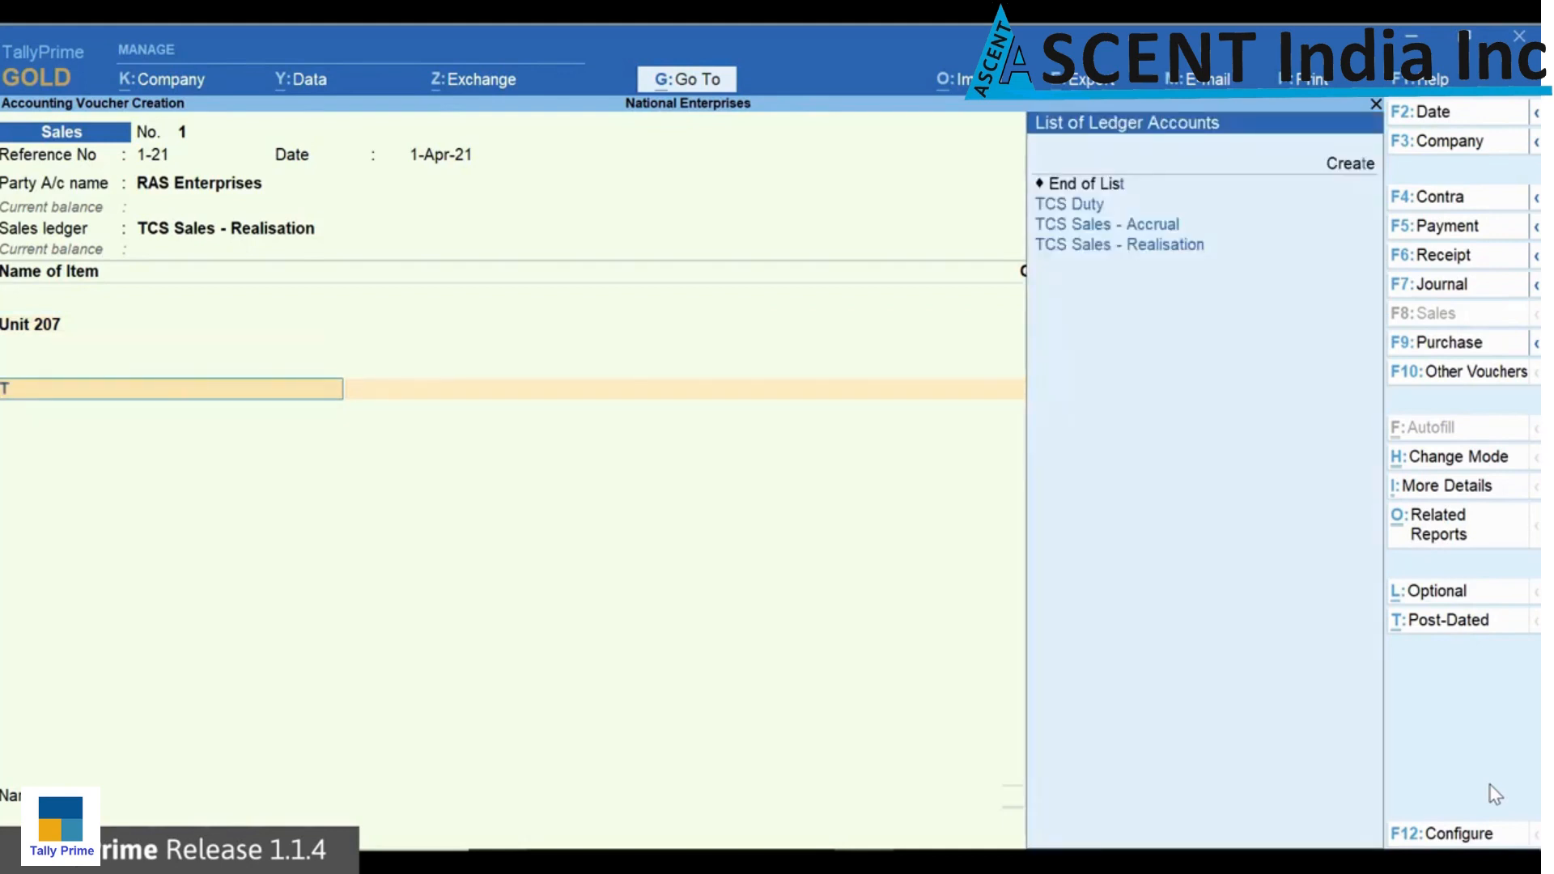
Step: Try to add the TCS Duty ledger below the stock item in the sales voucher
{"action": "key", "text": "Down"}
{"action": "key", "text": "Return"}
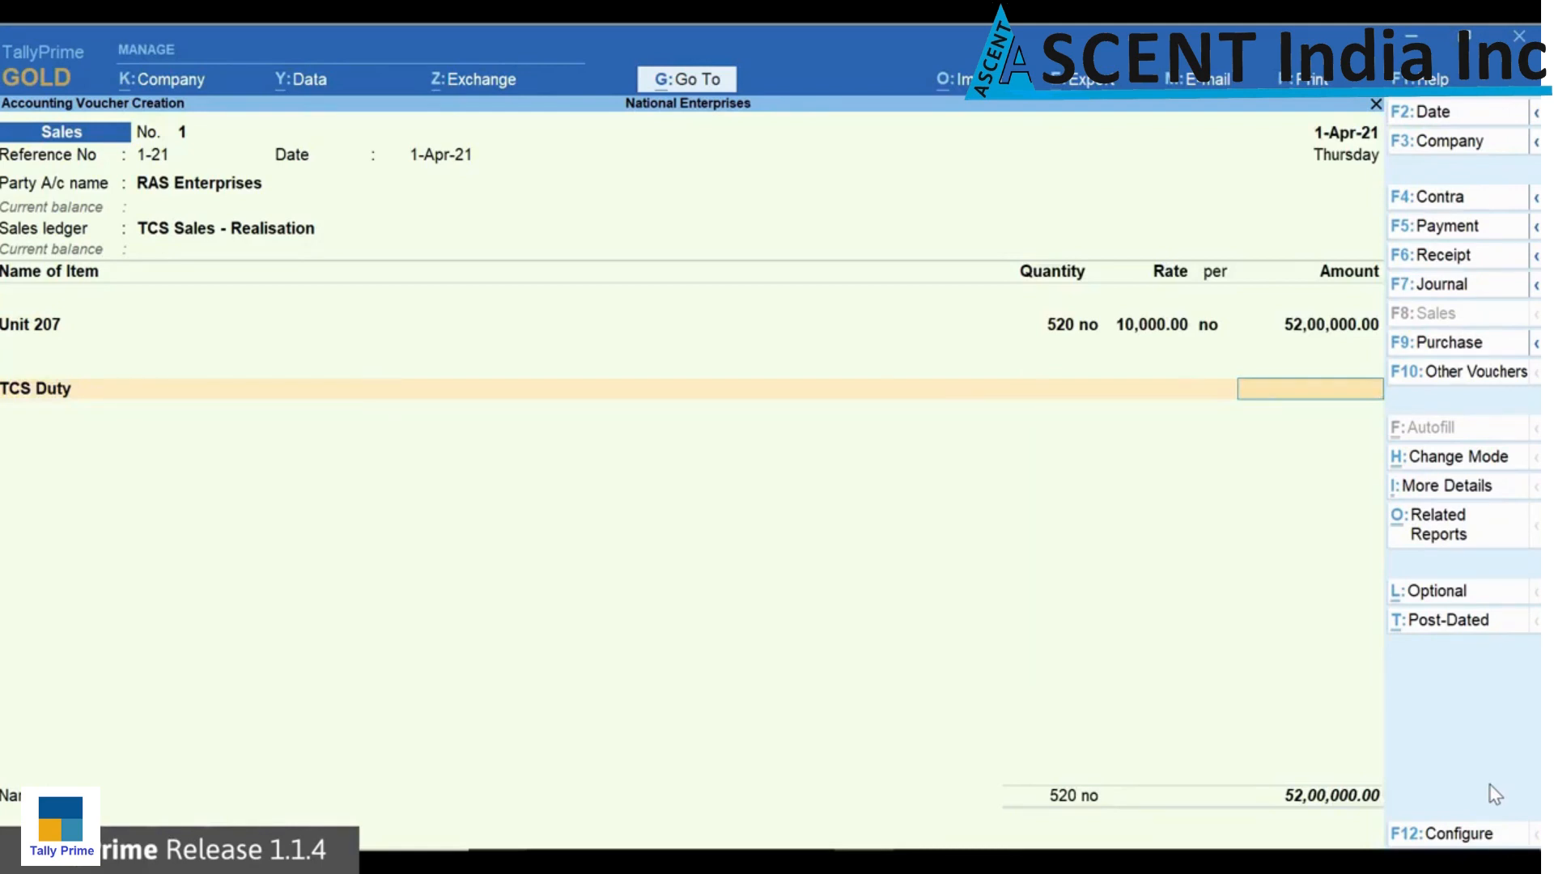
{"action": "key", "text": "BackSpace"}
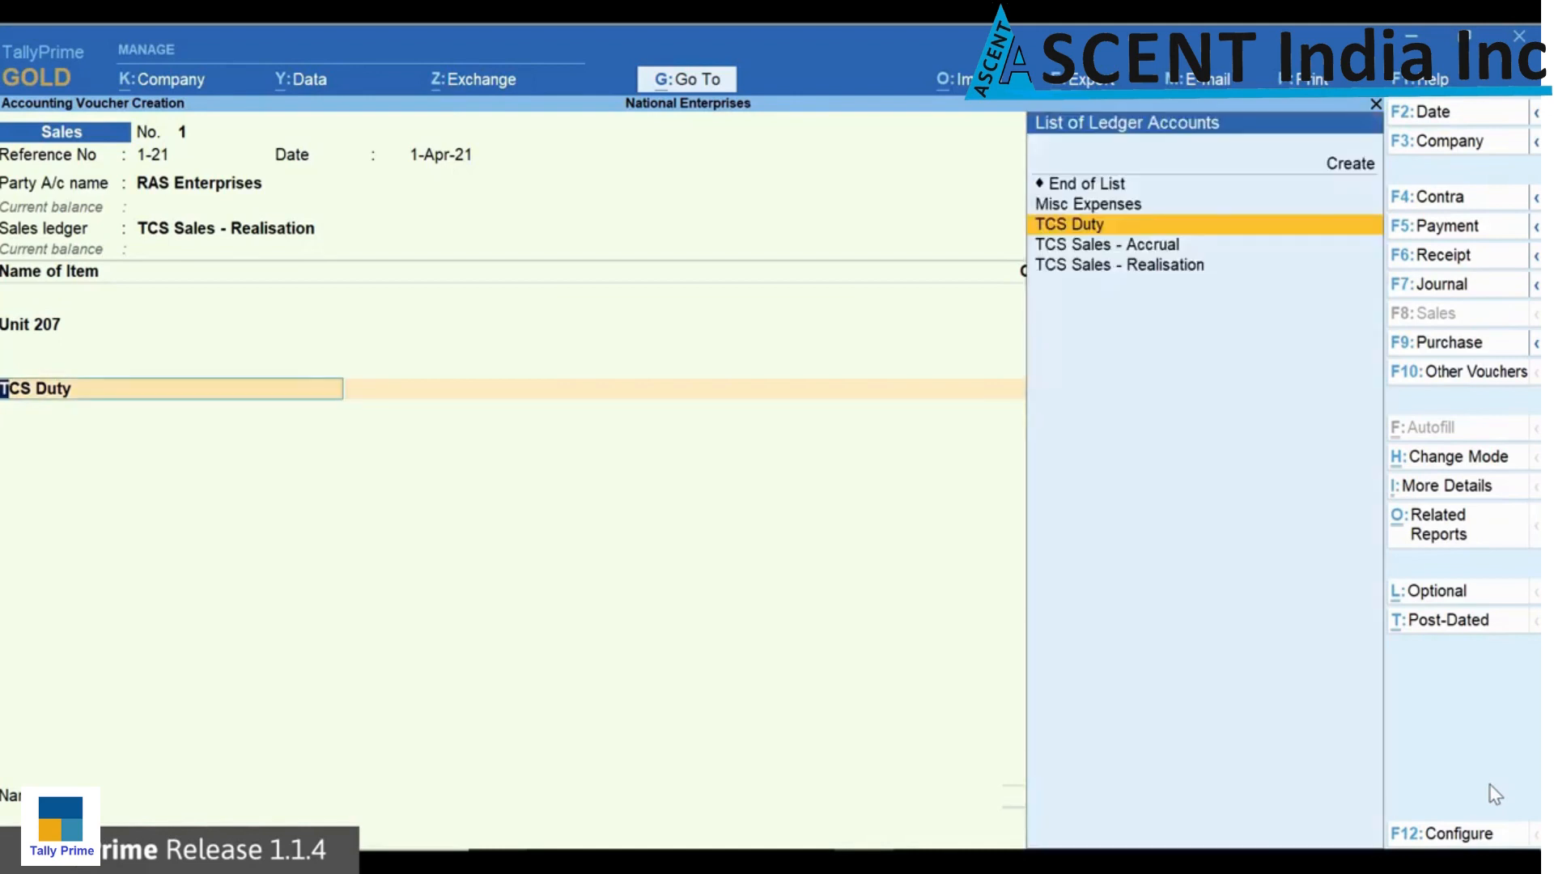
Step: Replace the TCS Duty line in the sales voucher with End of List
{"action": "key", "text": "Up"}
{"action": "key", "text": "Up"}
{"action": "key", "text": "Return"}
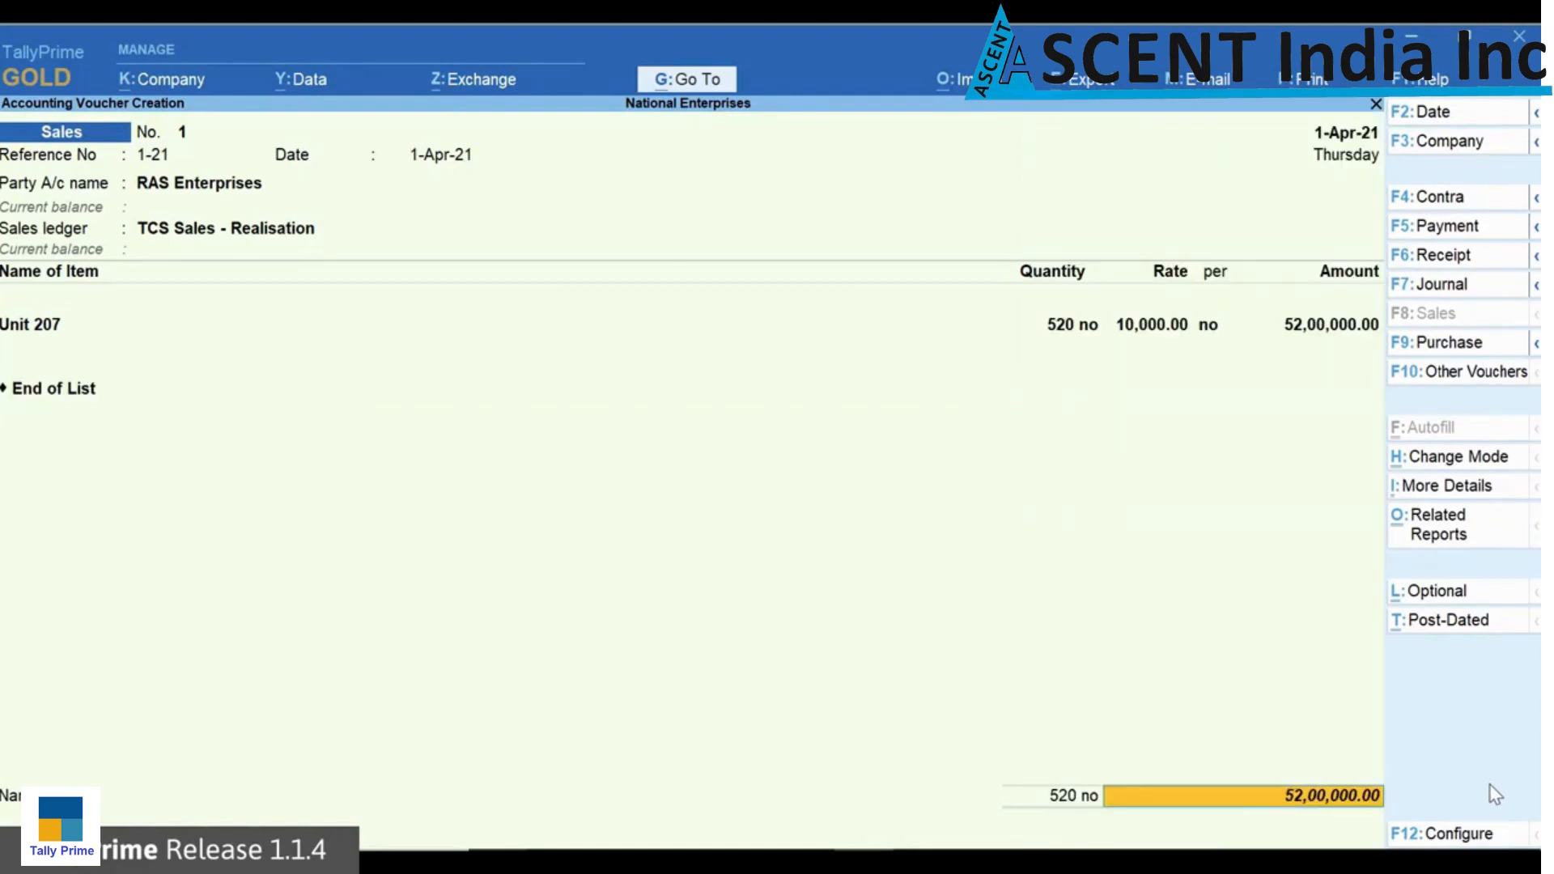
Step: Check the TCS - Tax Analysis related report for the sales voucher
{"action": "key", "text": "ctrl+o"}
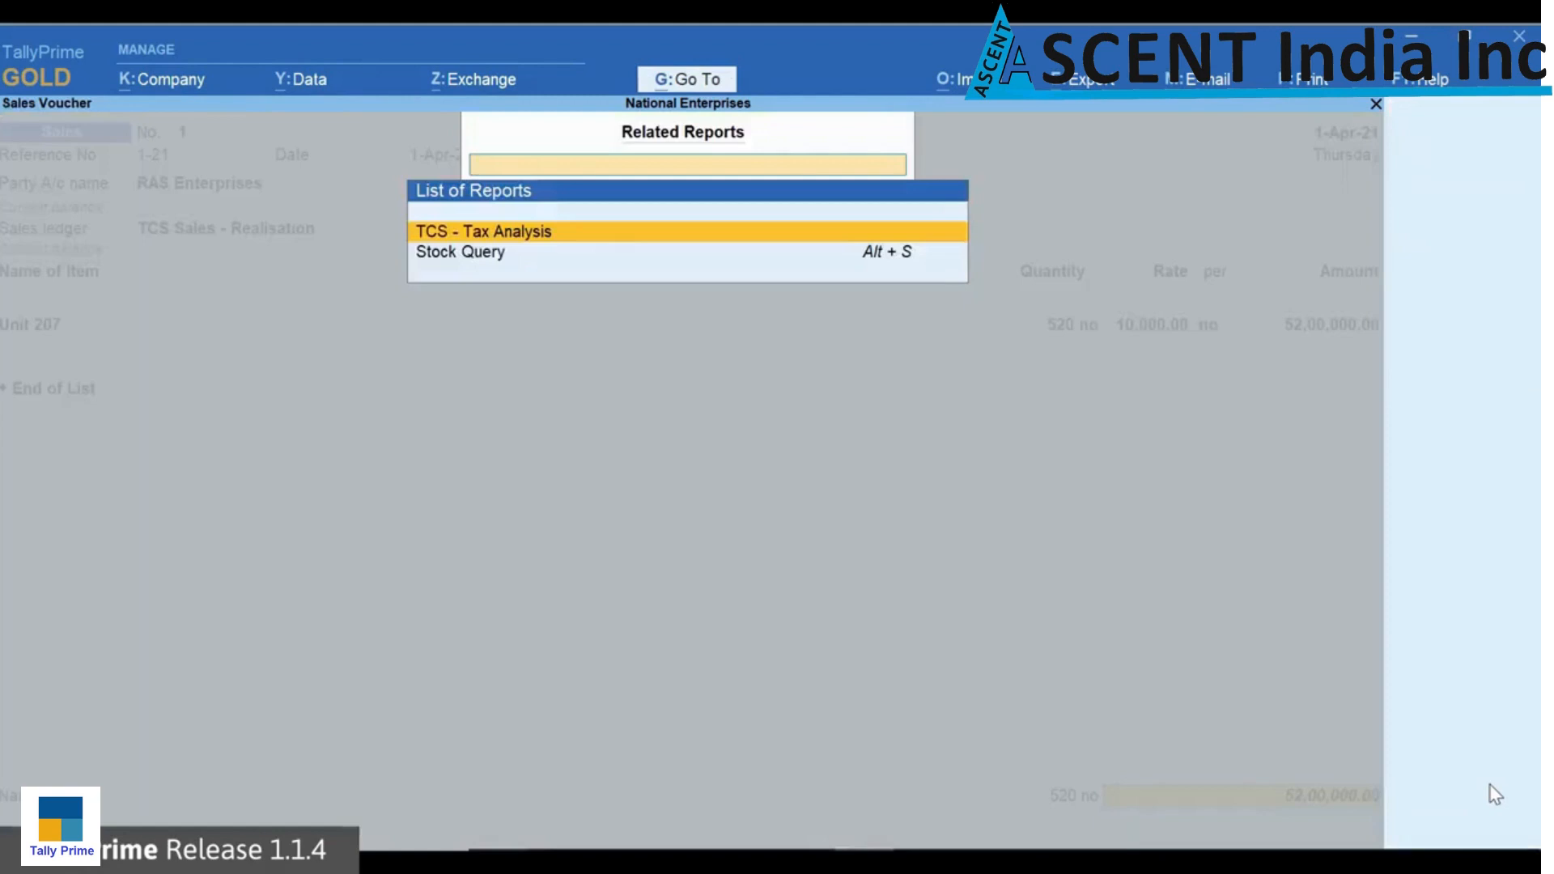
{"action": "key", "text": "Return"}
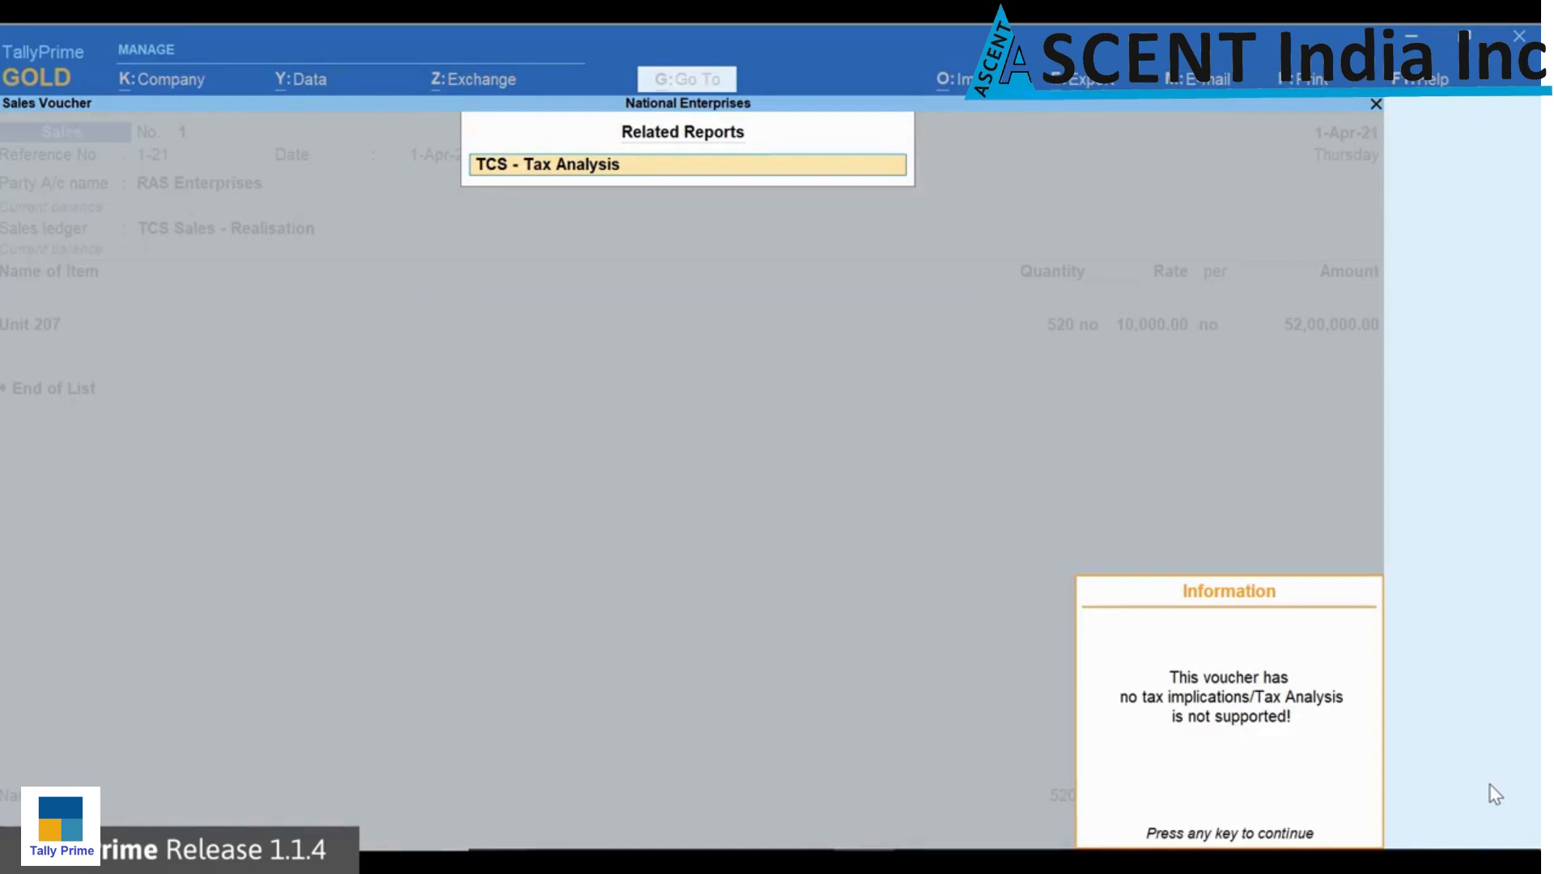
{"action": "key", "text": "Return"}
Step: Allocate 52,00,000 Dr for RAS Enterprises to new reference 1-21 and complete the sales voucher
{"action": "key", "text": "Return"}
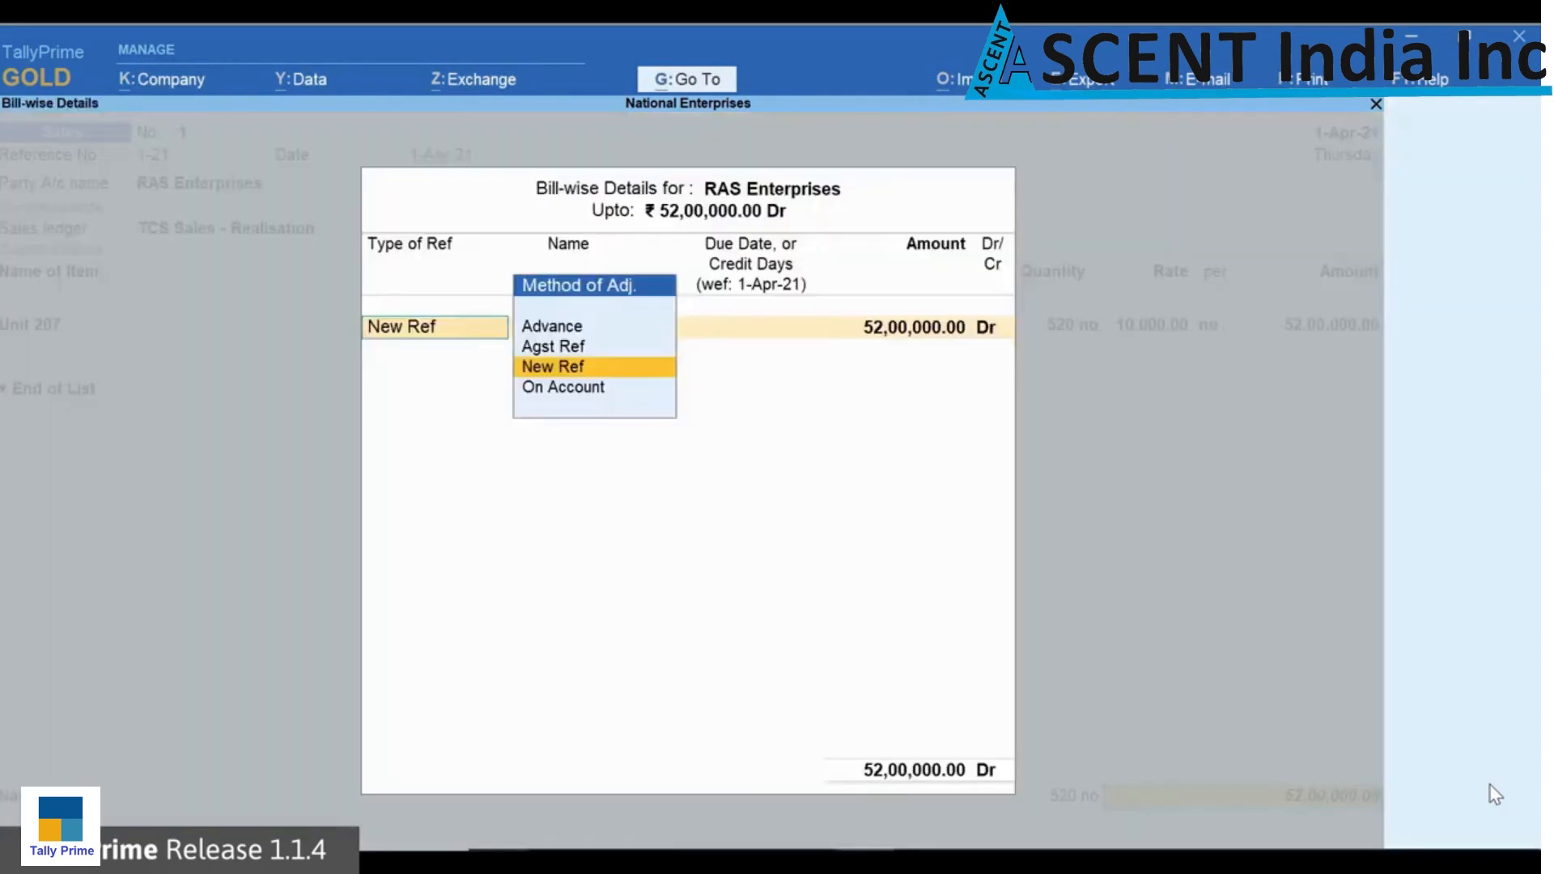
{"action": "key", "text": "Return"}
{"action": "key", "text": "Return"}
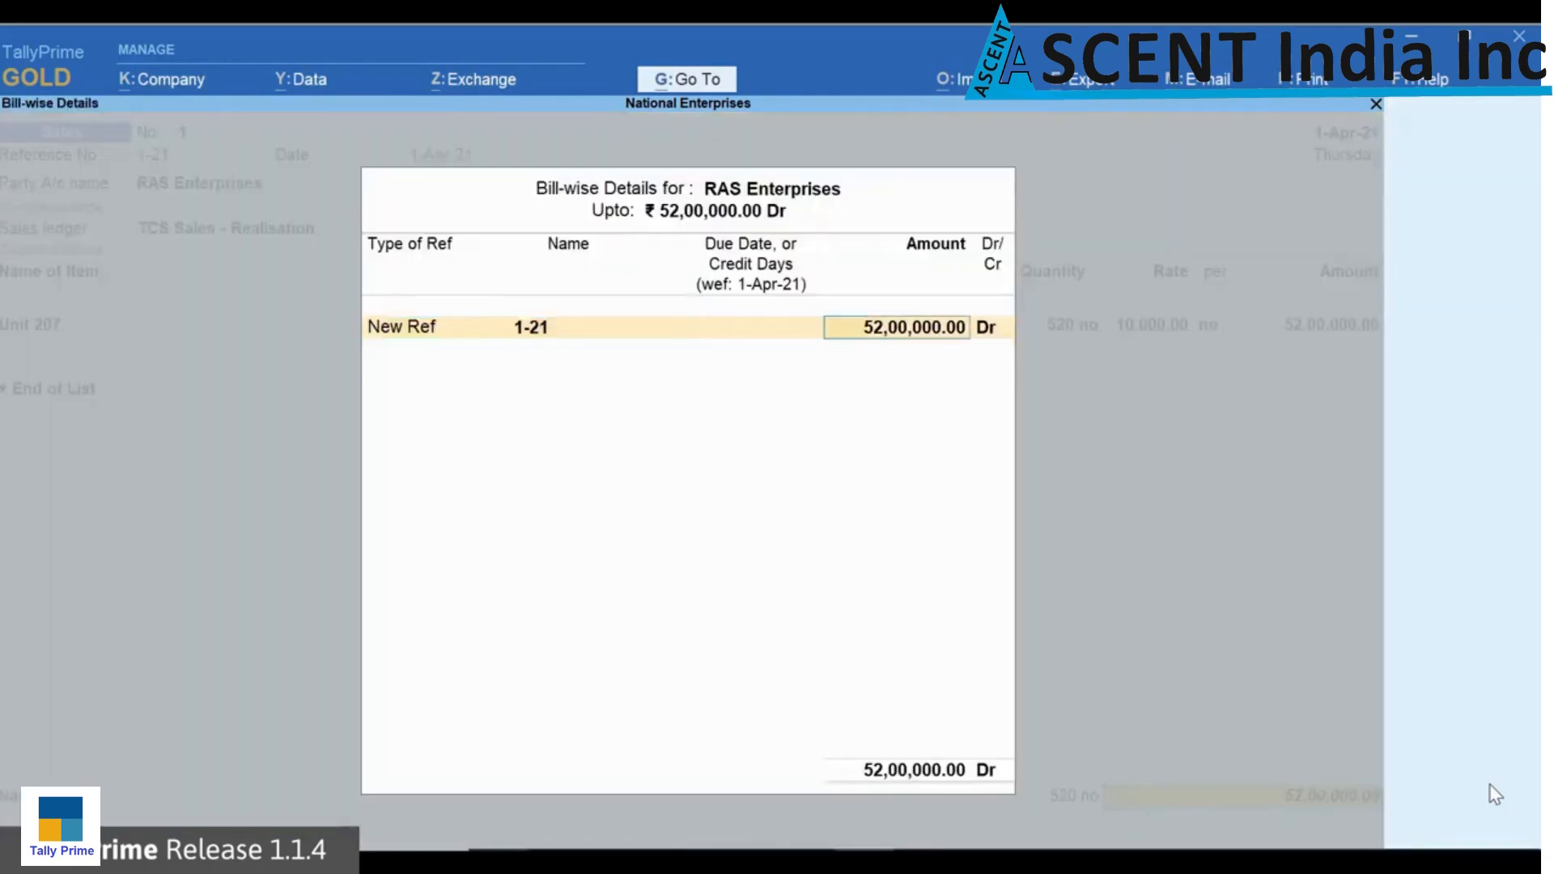
{"action": "key", "text": "Return"}
{"action": "key", "text": "Return"}
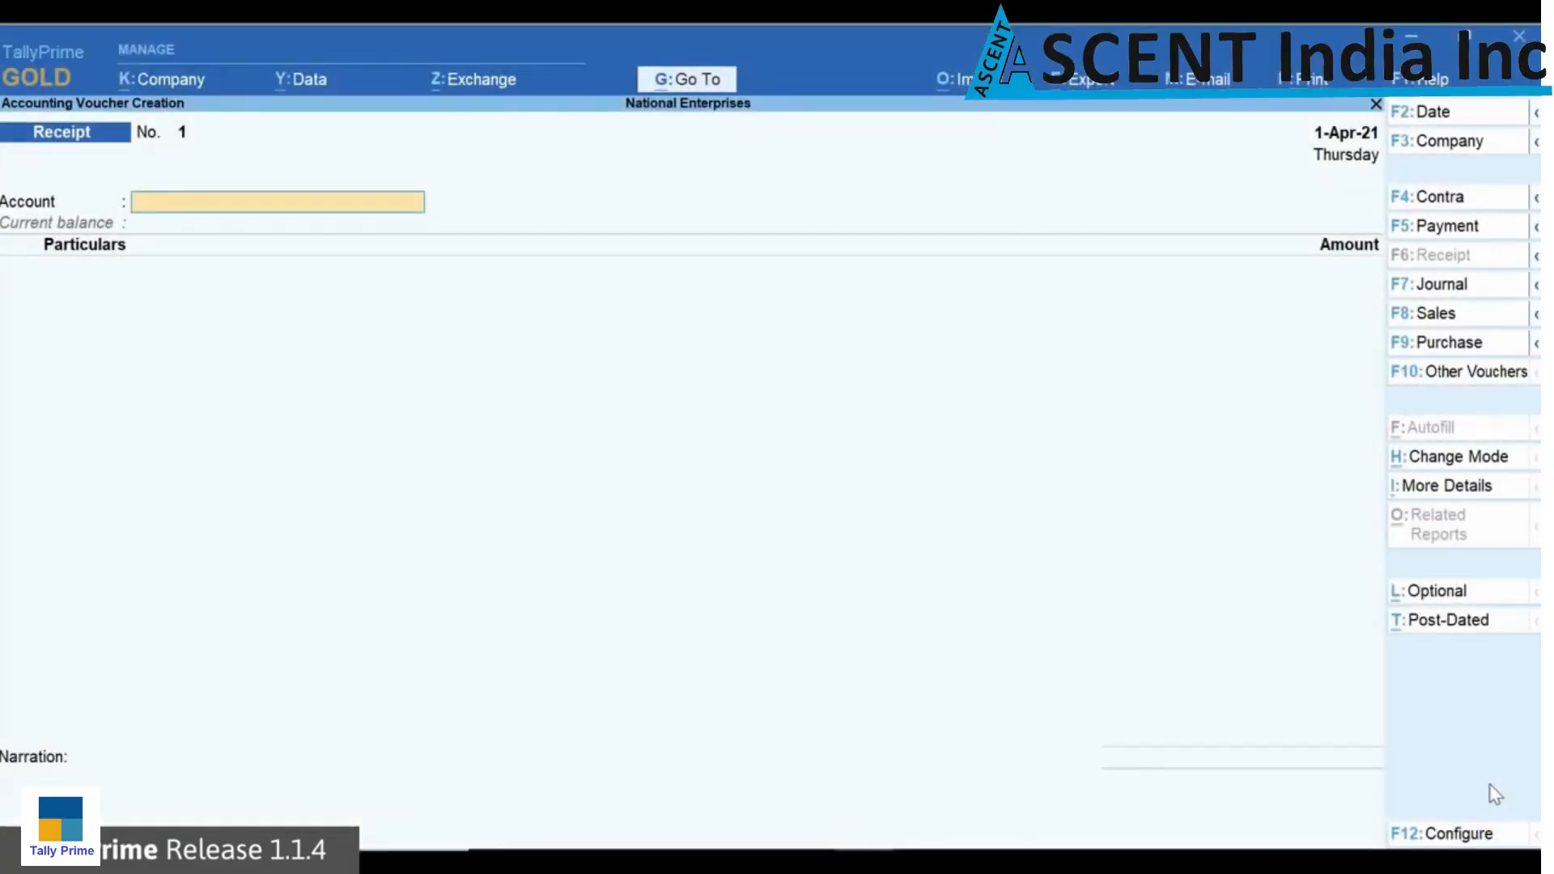
Step: Record a receipt of 52,00,000 from RAS Enterprises into the HDFC Bank account
{"action": "key", "text": "Return"}
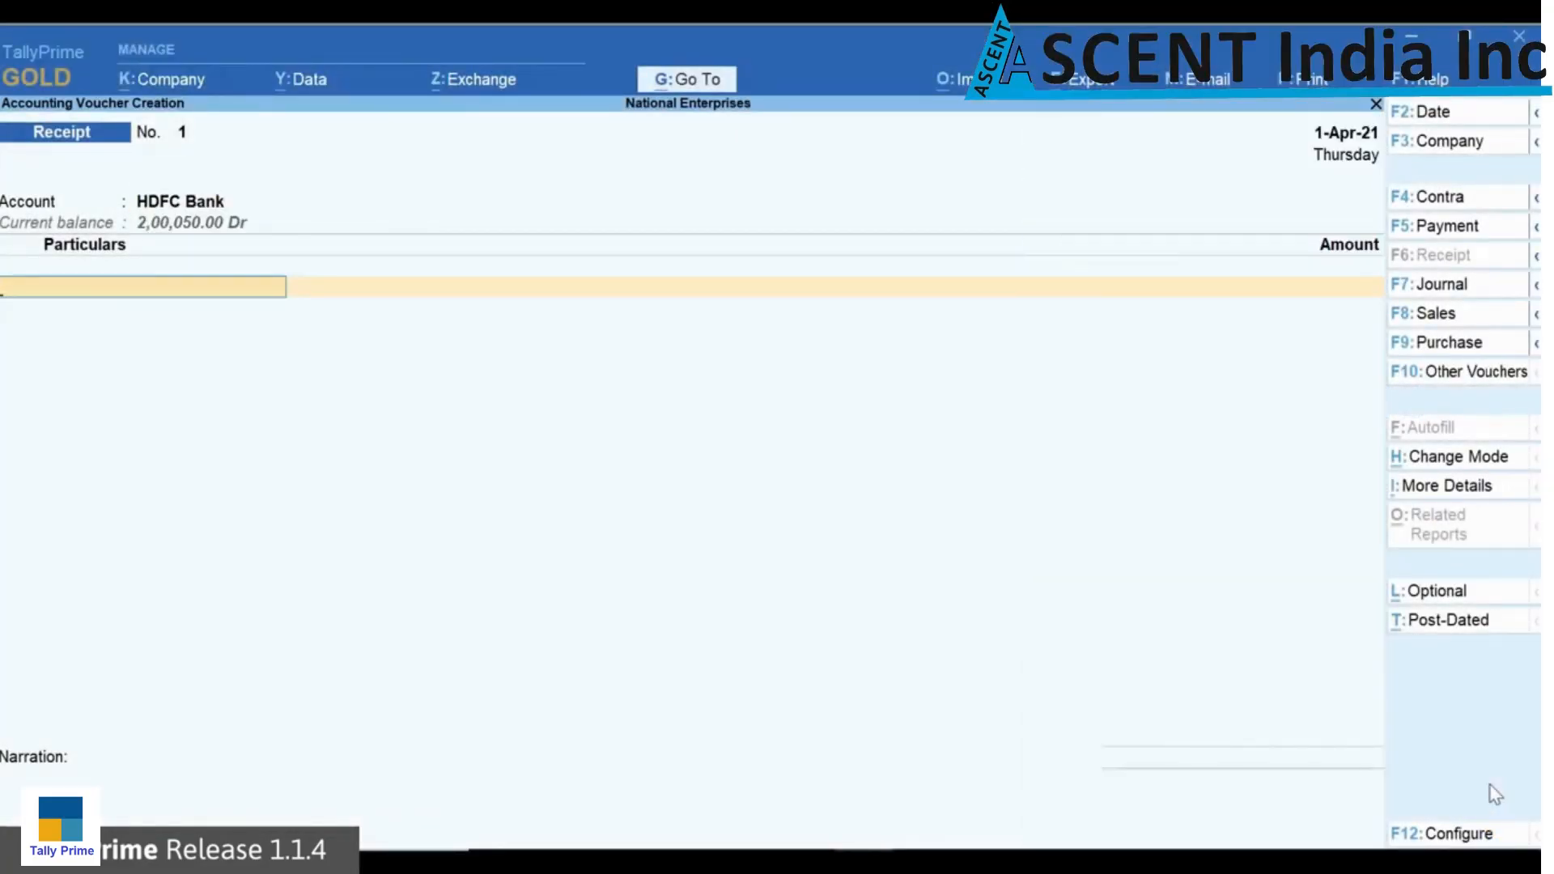
{"action": "key", "text": "Down"}
{"action": "key", "text": "Down"}
{"action": "key", "text": "Down"}
{"action": "key", "text": "Down"}
{"action": "key", "text": "Down"}
{"action": "key", "text": "Down"}
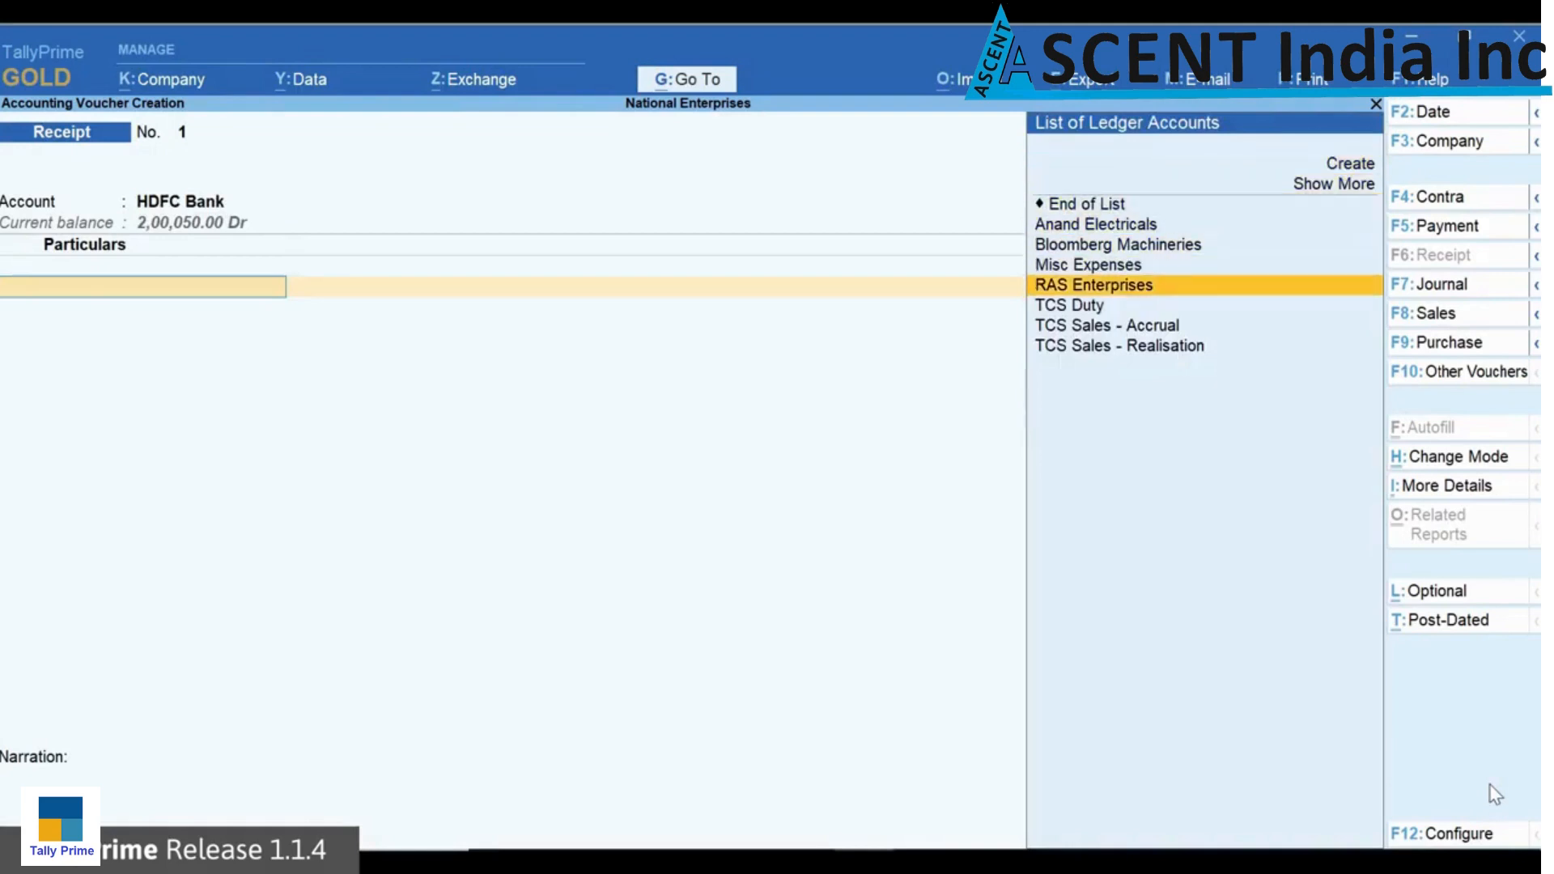
{"action": "key", "text": "Return"}
{"action": "type", "text": "5200000"}
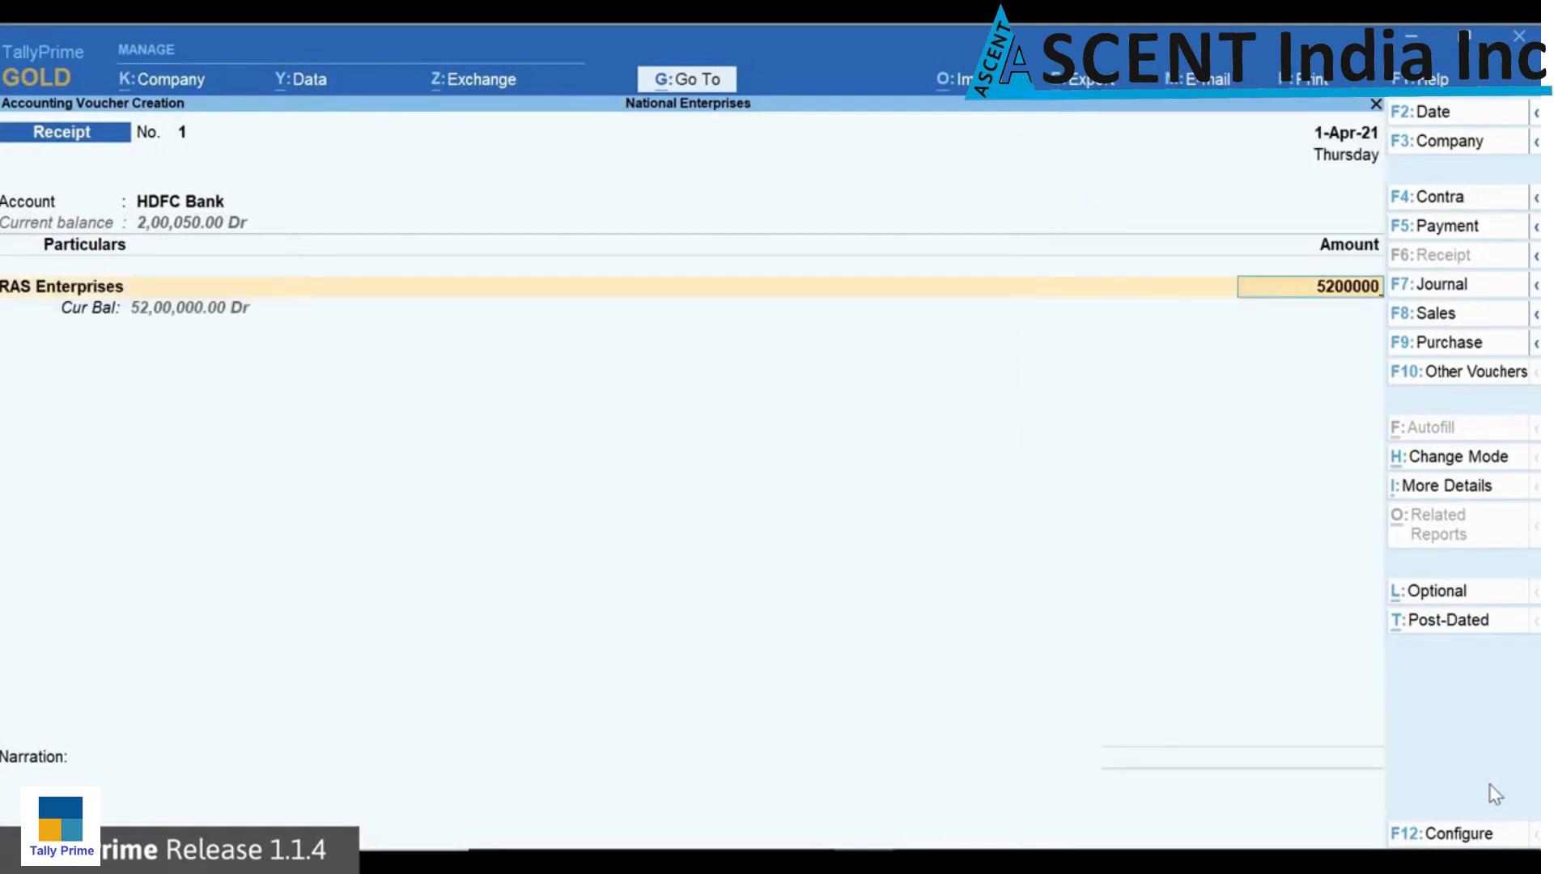
{"action": "key", "text": "Return"}
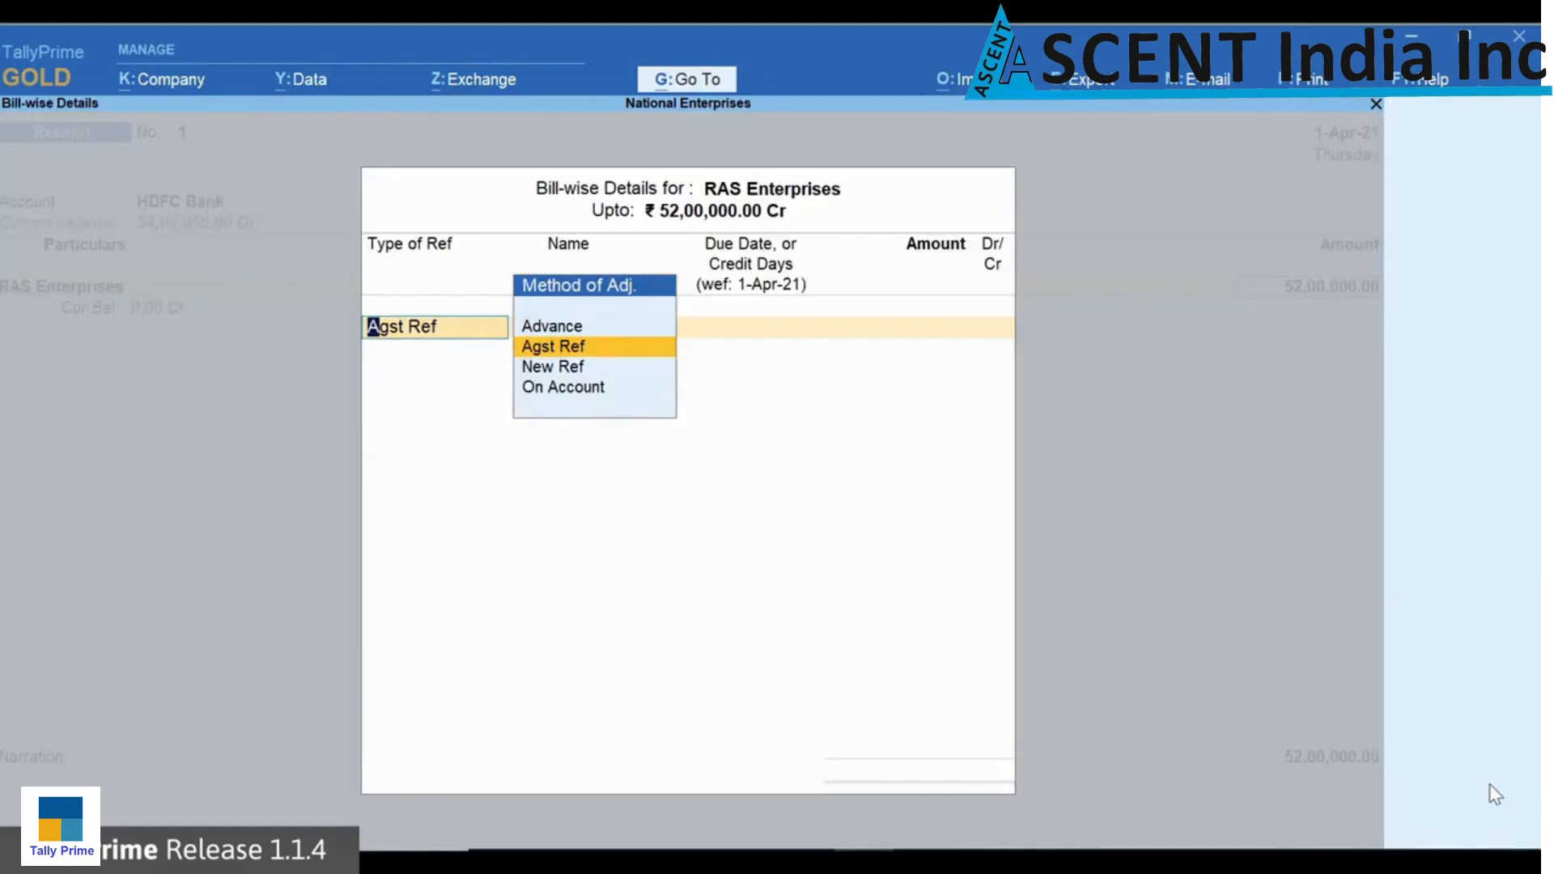
Step: Allocate the 52,00,000 Cr receipt from RAS Enterprises against existing bill reference 1-21
{"action": "key", "text": "Return"}
{"action": "key", "text": "Return"}
{"action": "key", "text": "Return"}
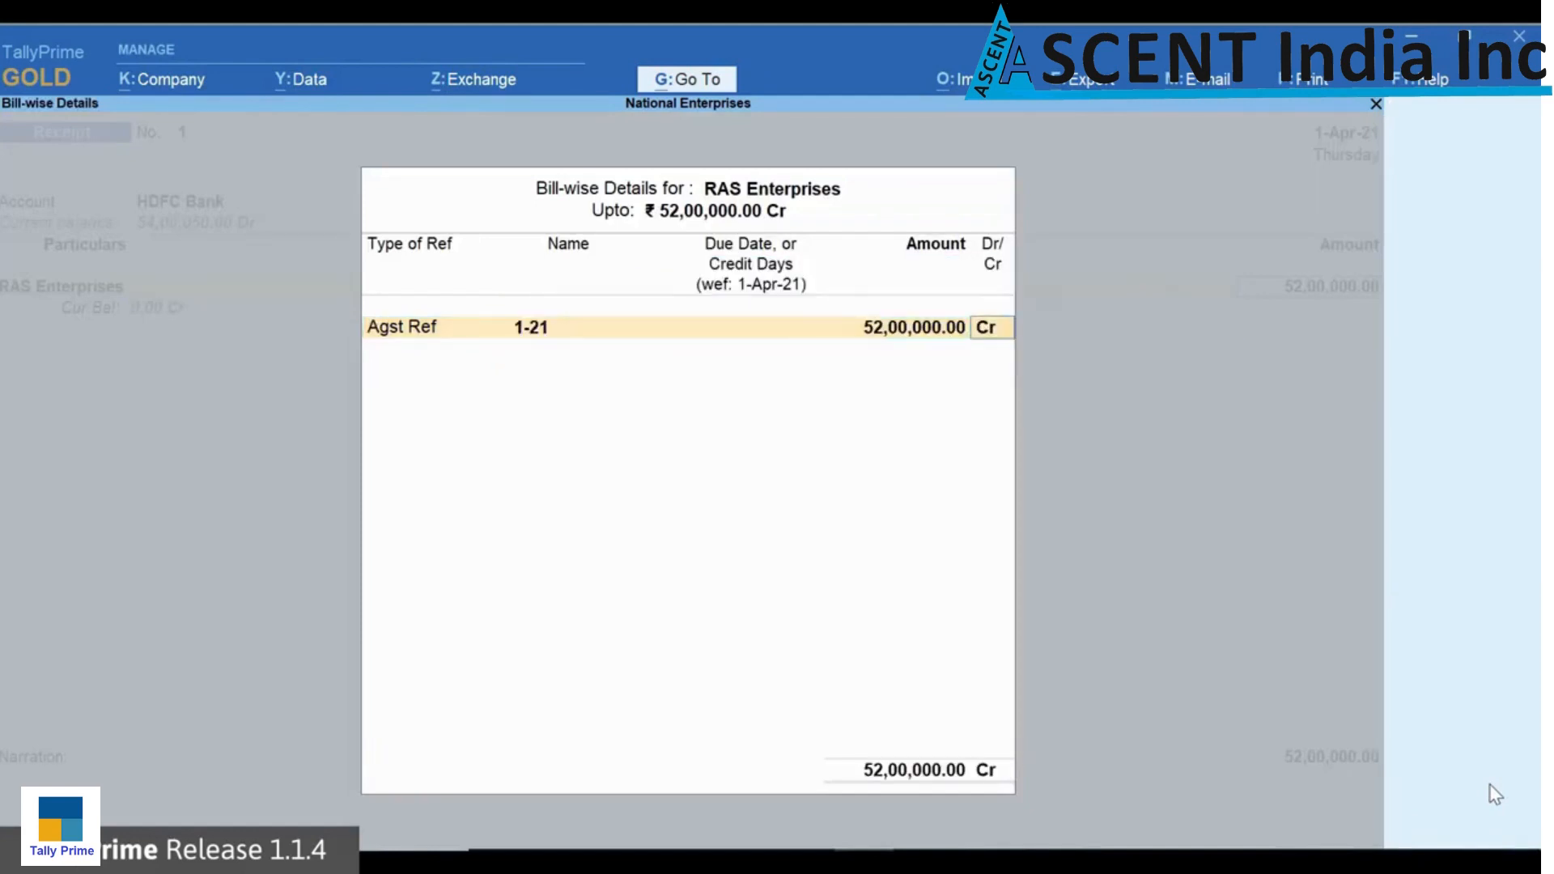
{"action": "key", "text": "Return"}
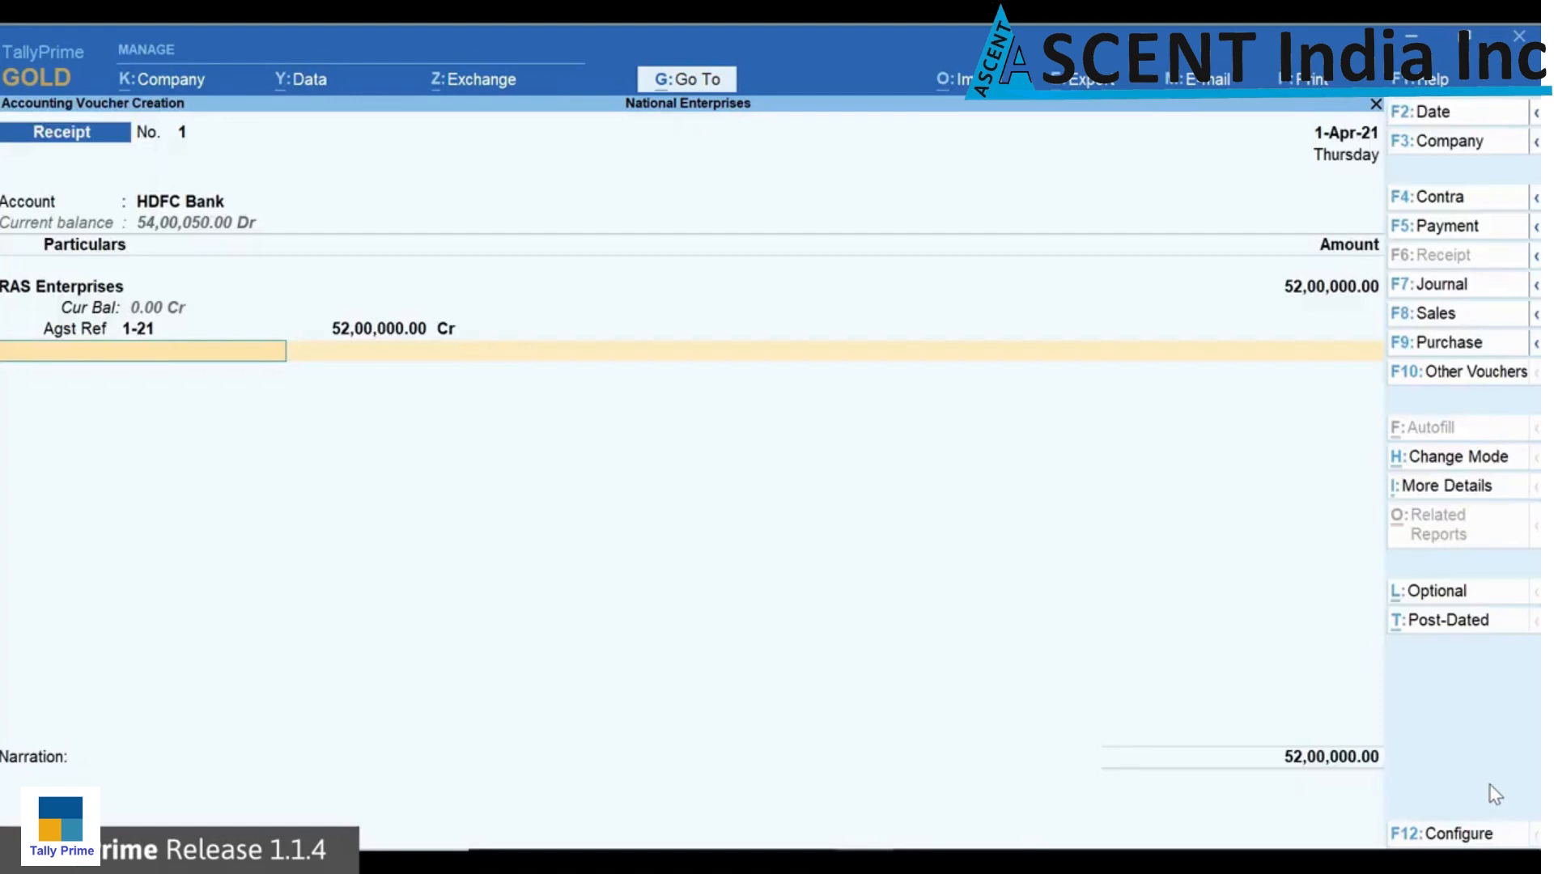
Step: Add the TCS Duty ledger to the receipt with nature of goods Sale of Any Goods - Realisation
{"action": "type", "text": "T"}
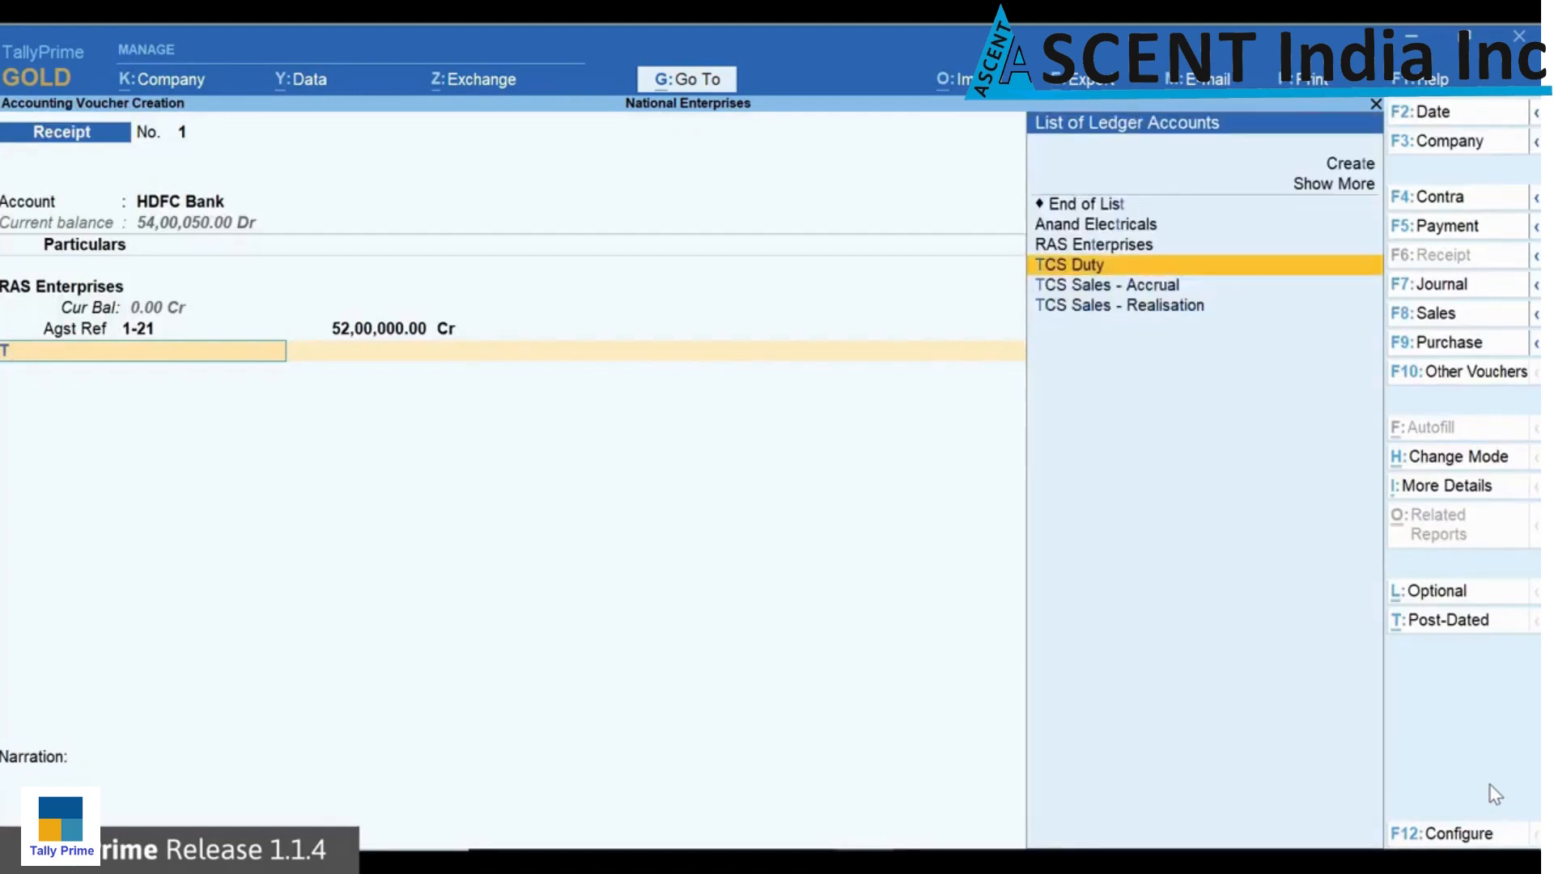
{"action": "key", "text": "Return"}
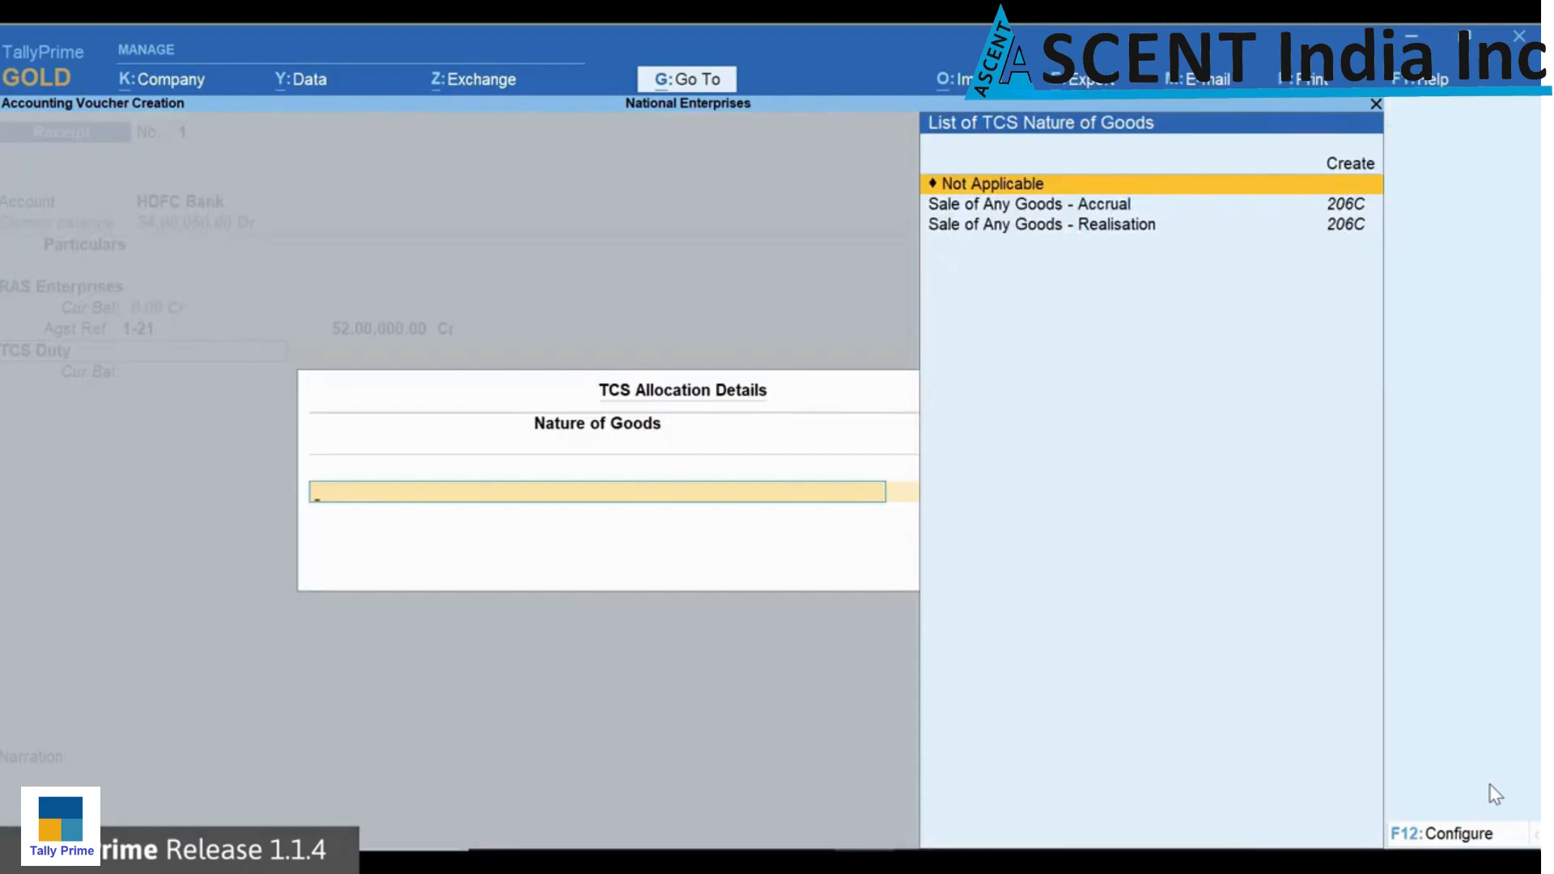
{"action": "key", "text": "Down"}
{"action": "key", "text": "Down"}
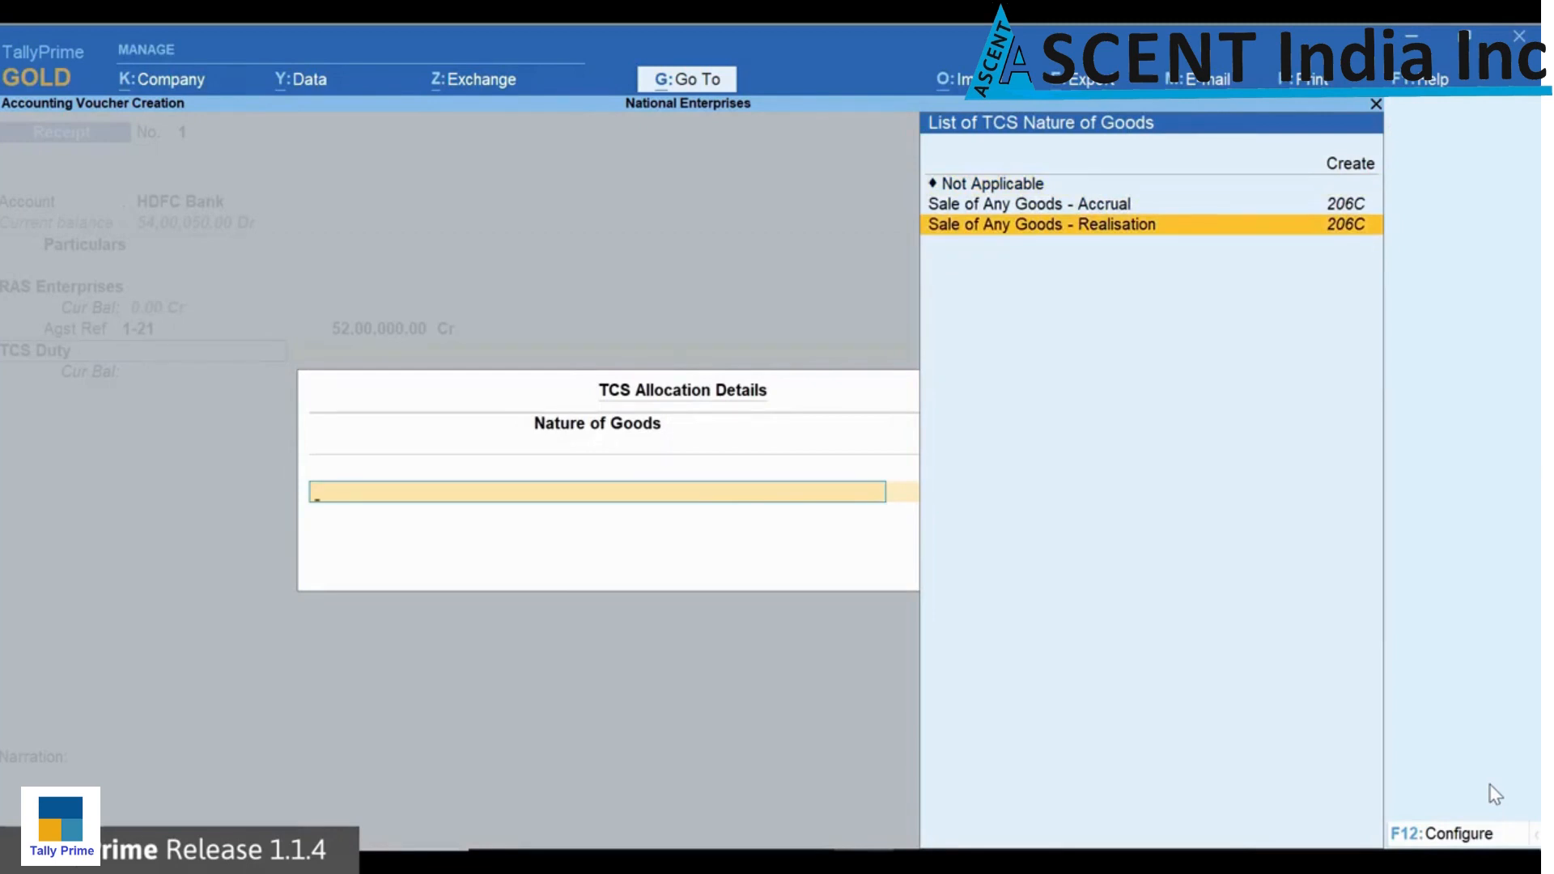
{"action": "key", "text": "Return"}
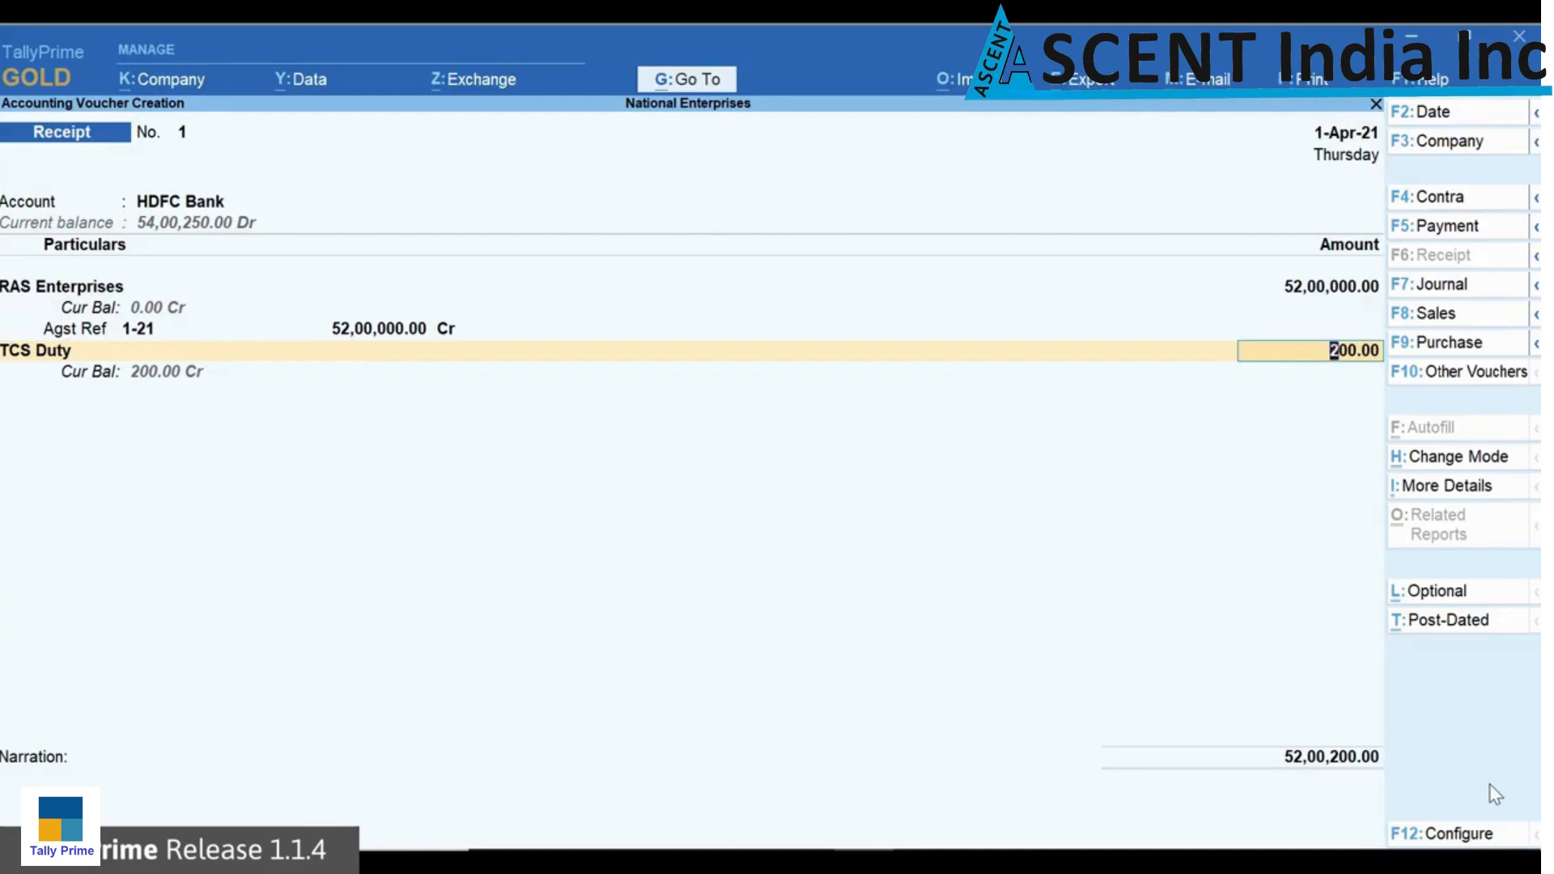
Step: Accept the 200 TCS Duty and the 52,00,200 Cheque/DD bank allocation dated 1-Apr-21, and save the receipt
{"action": "key", "text": "Return"}
{"action": "key", "text": "Return"}
{"action": "key", "text": "Return"}
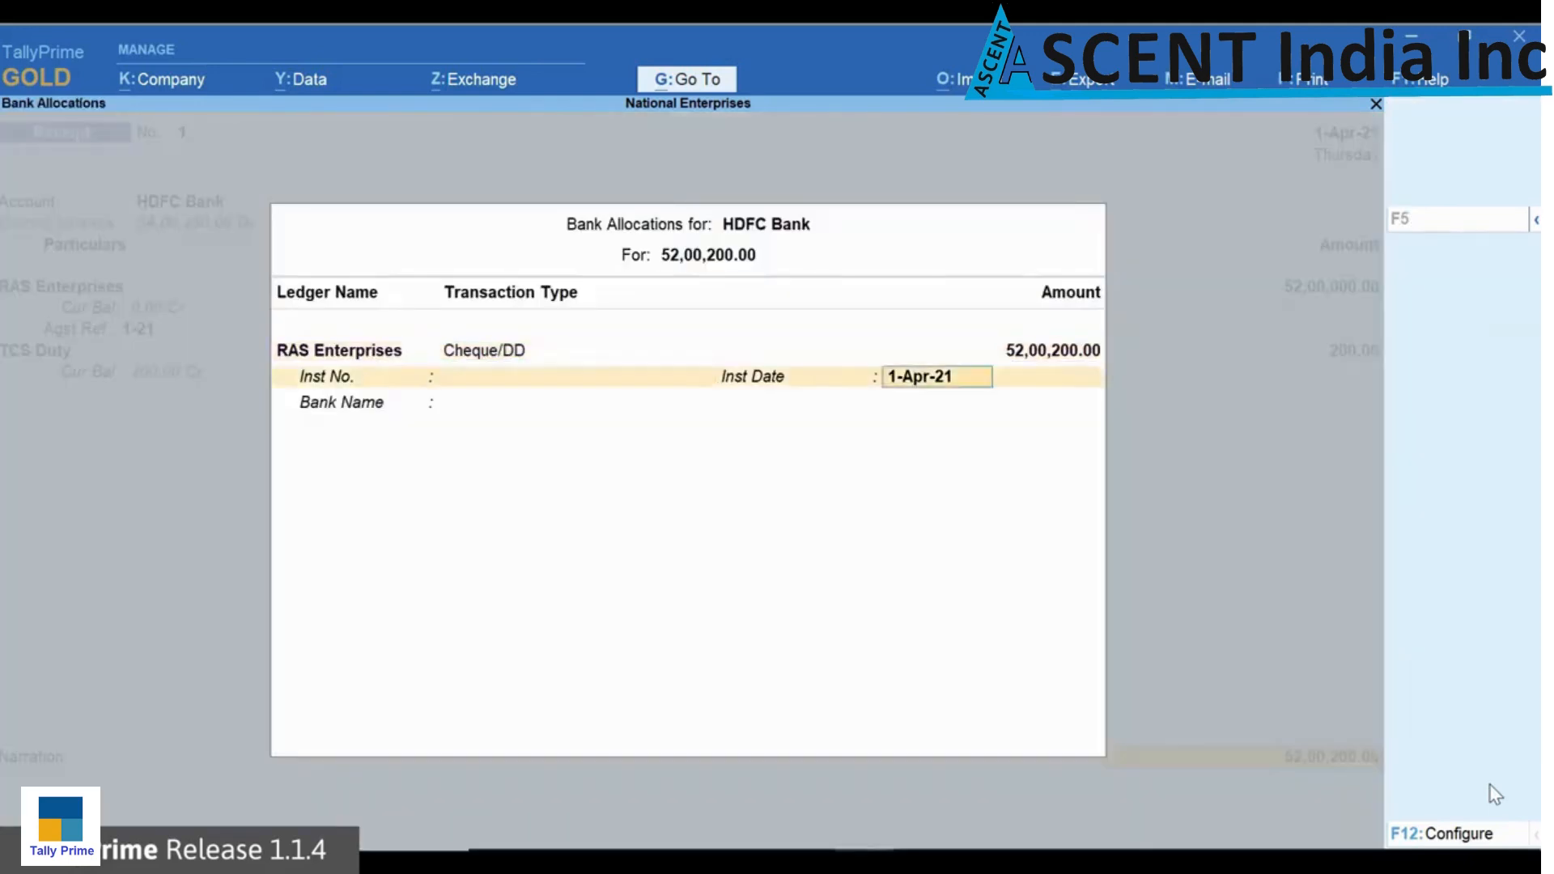
{"action": "key", "text": "Return"}
{"action": "key", "text": "Return"}
{"action": "key", "text": "Return"}
{"action": "key", "text": "Return"}
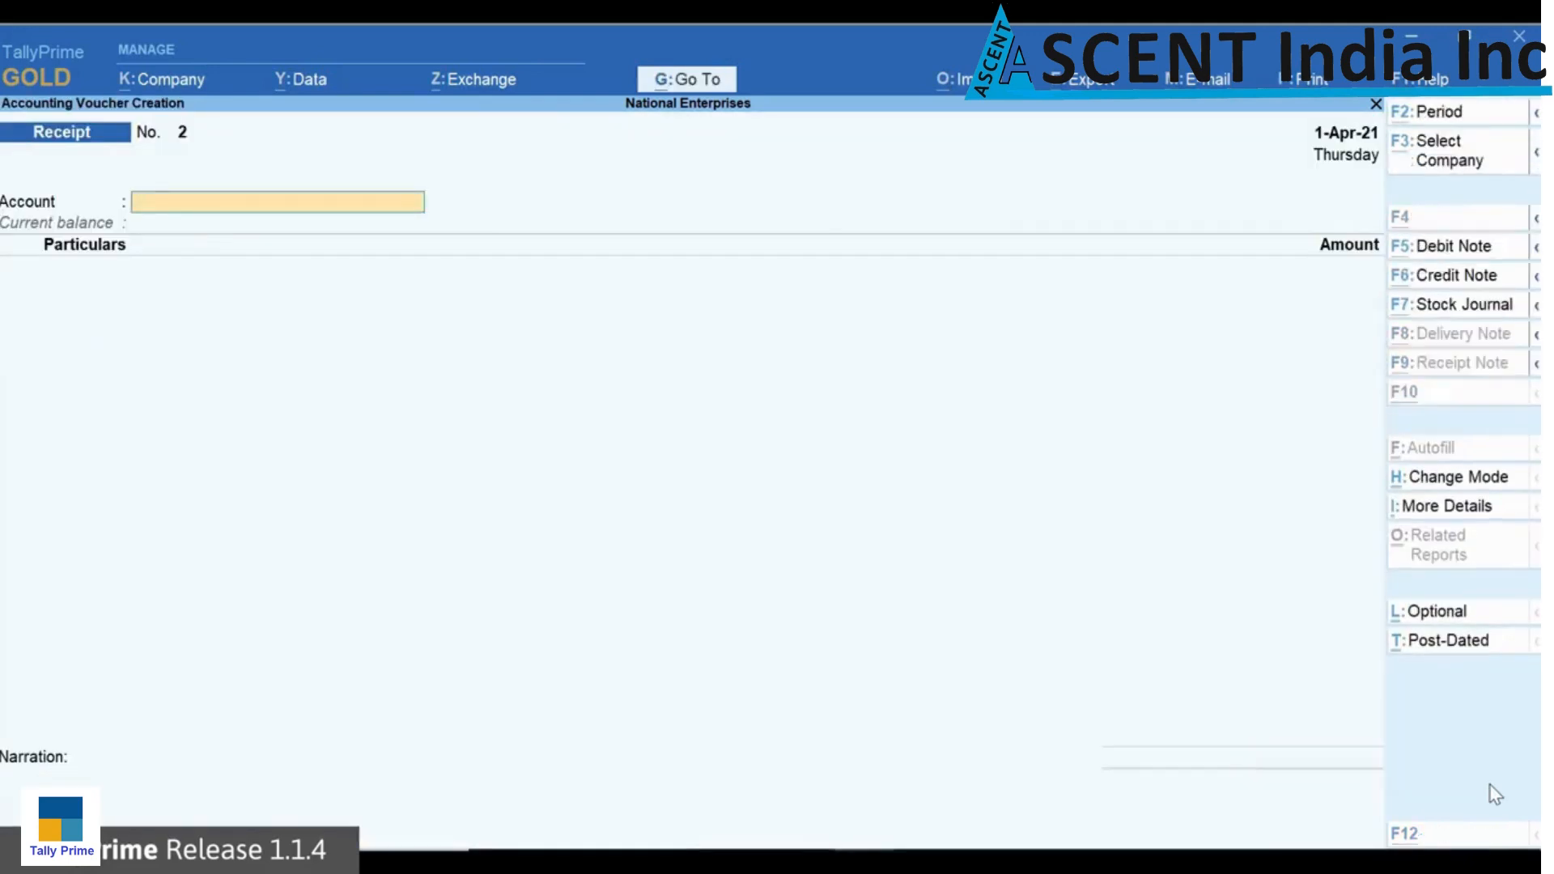
Step: Open the Form 27EQ report and examine the party-wise details of Collection at Normal Rate
{"action": "key", "text": "alt+g"}
{"action": "type", "text": "Form"}
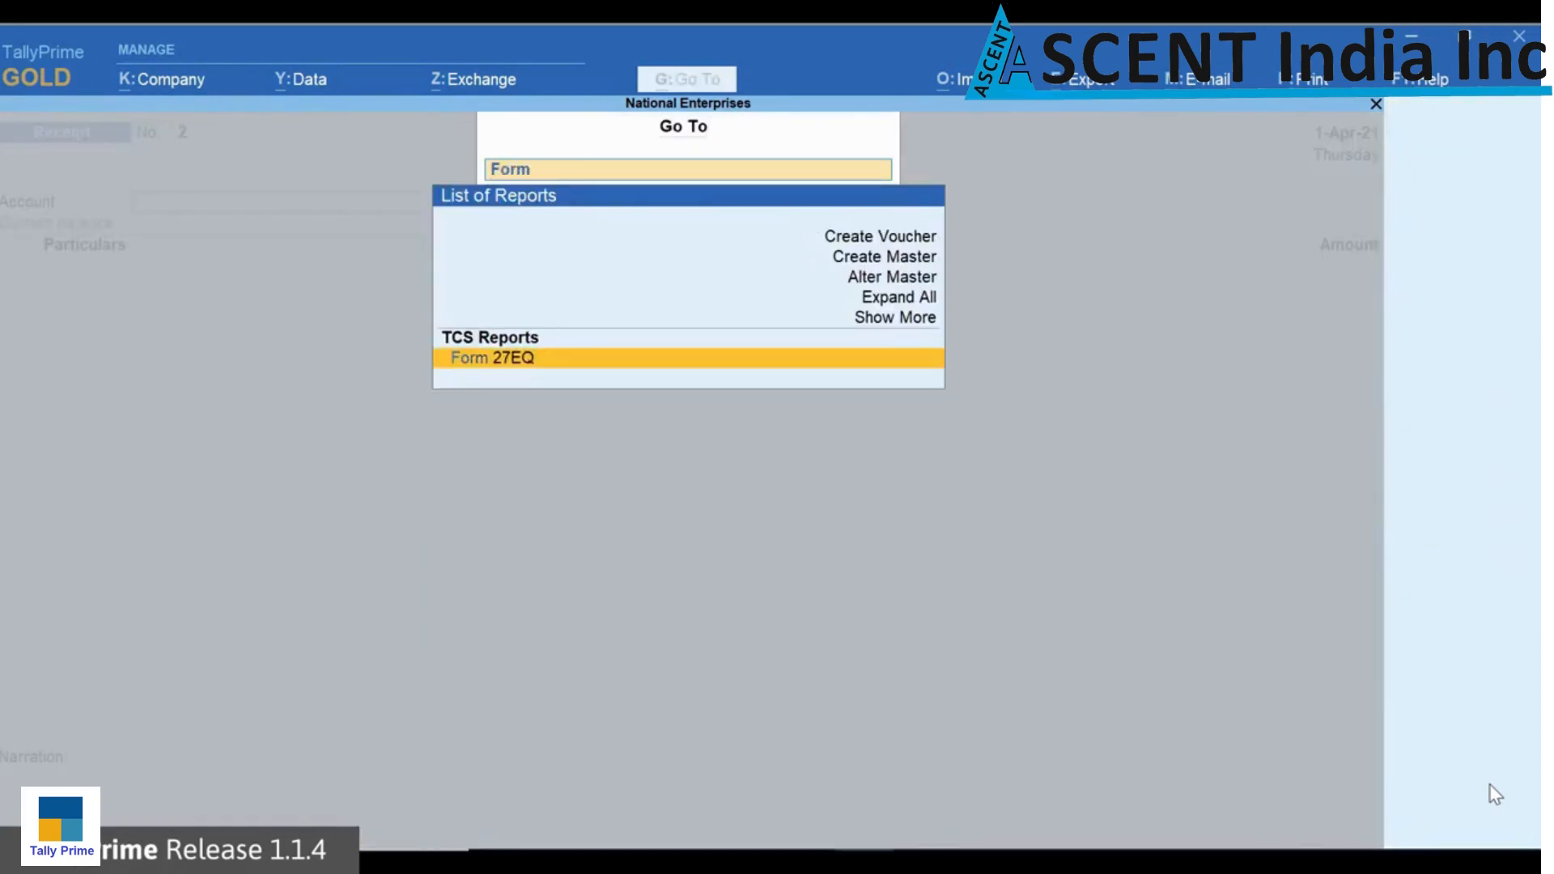
{"action": "key", "text": "Return"}
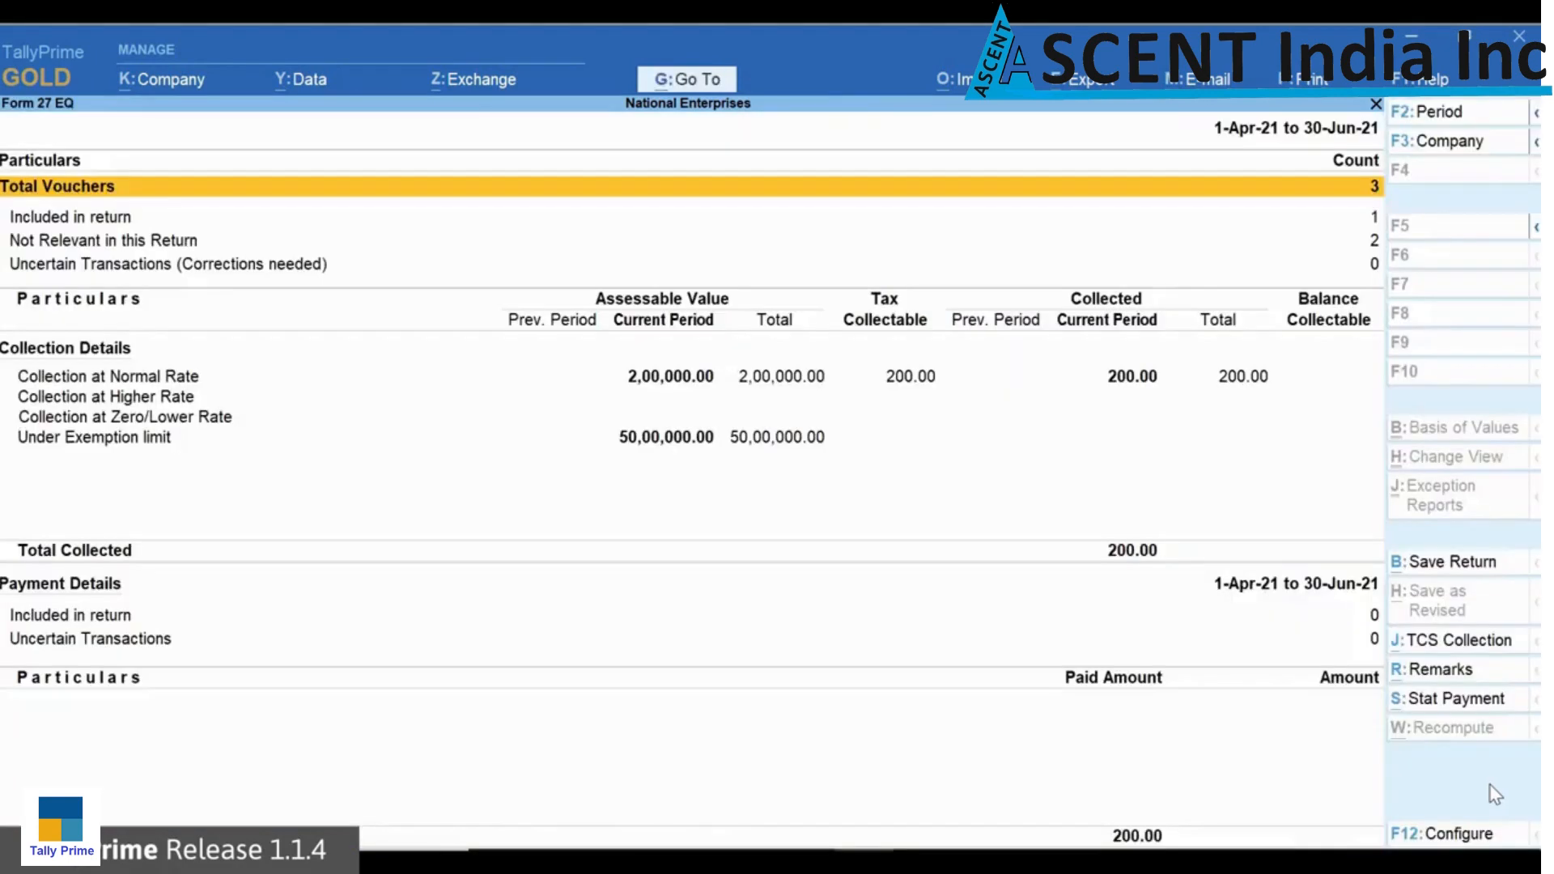
{"action": "key", "text": "Down"}
{"action": "key", "text": "Down"}
{"action": "key", "text": "Down"}
{"action": "key", "text": "Down"}
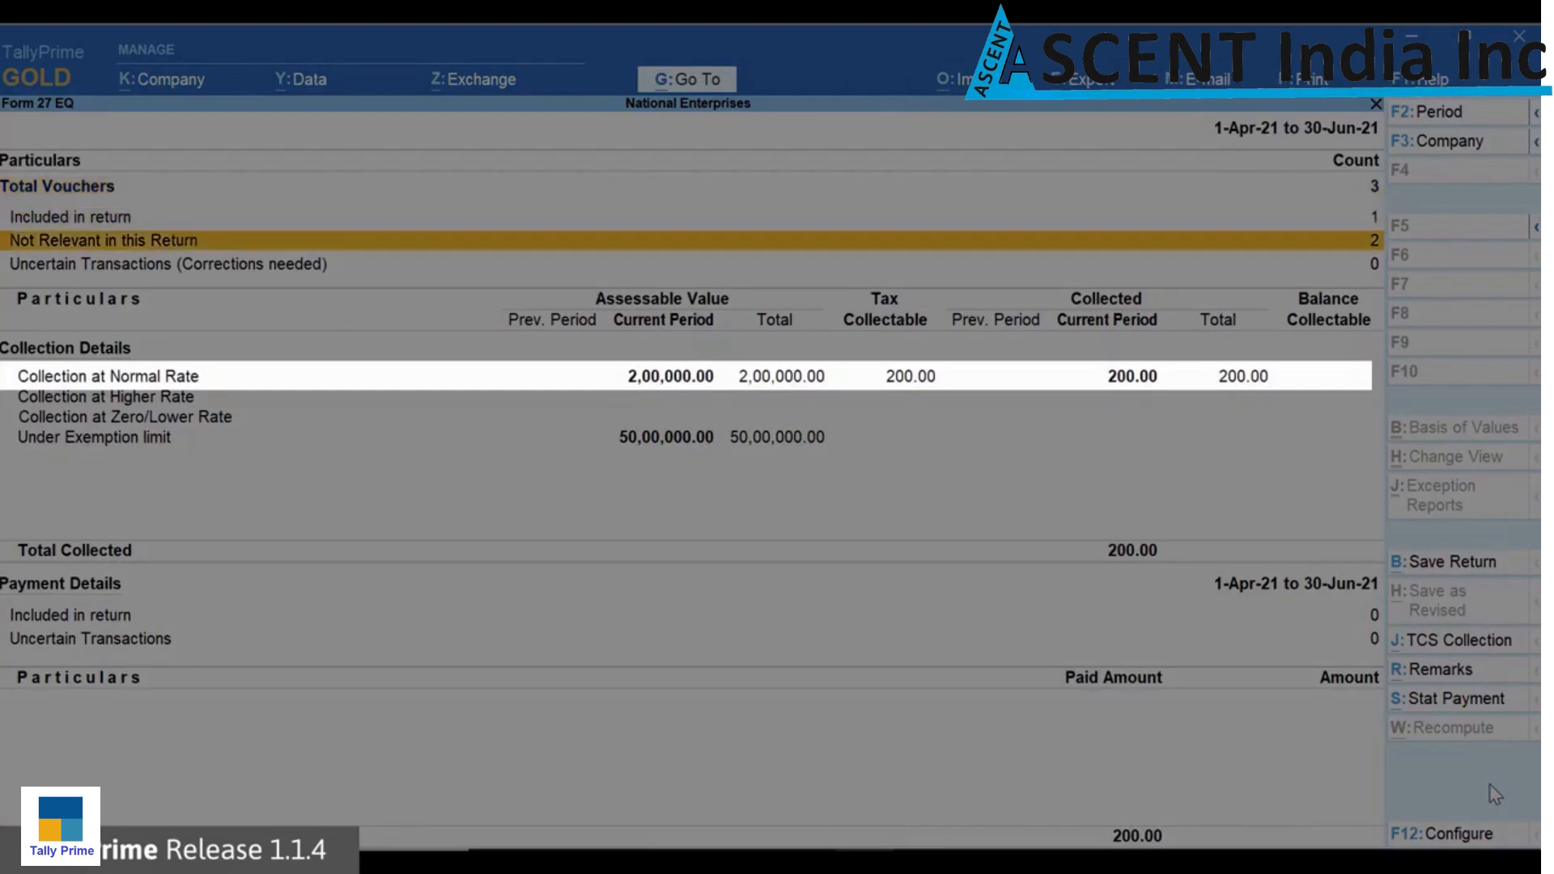
{"action": "key", "text": "Return"}
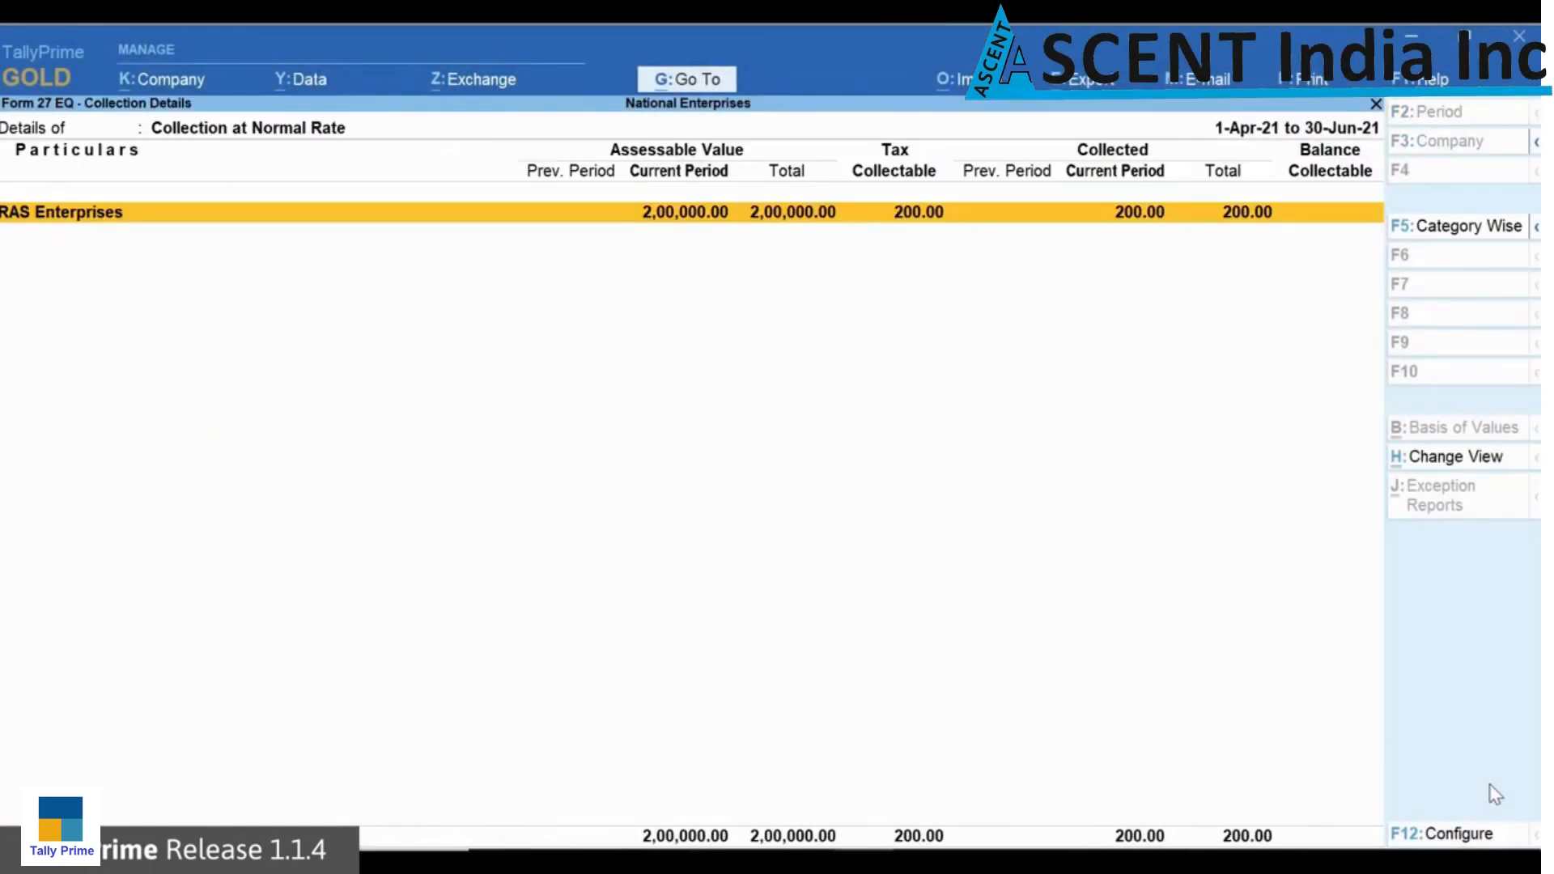
Step: Return to the Form 27EQ summary and examine the collection details under the exemption limit
{"action": "key", "text": "Escape"}
{"action": "key", "text": "Down"}
{"action": "key", "text": "Down"}
{"action": "key", "text": "Down"}
{"action": "key", "text": "Return"}
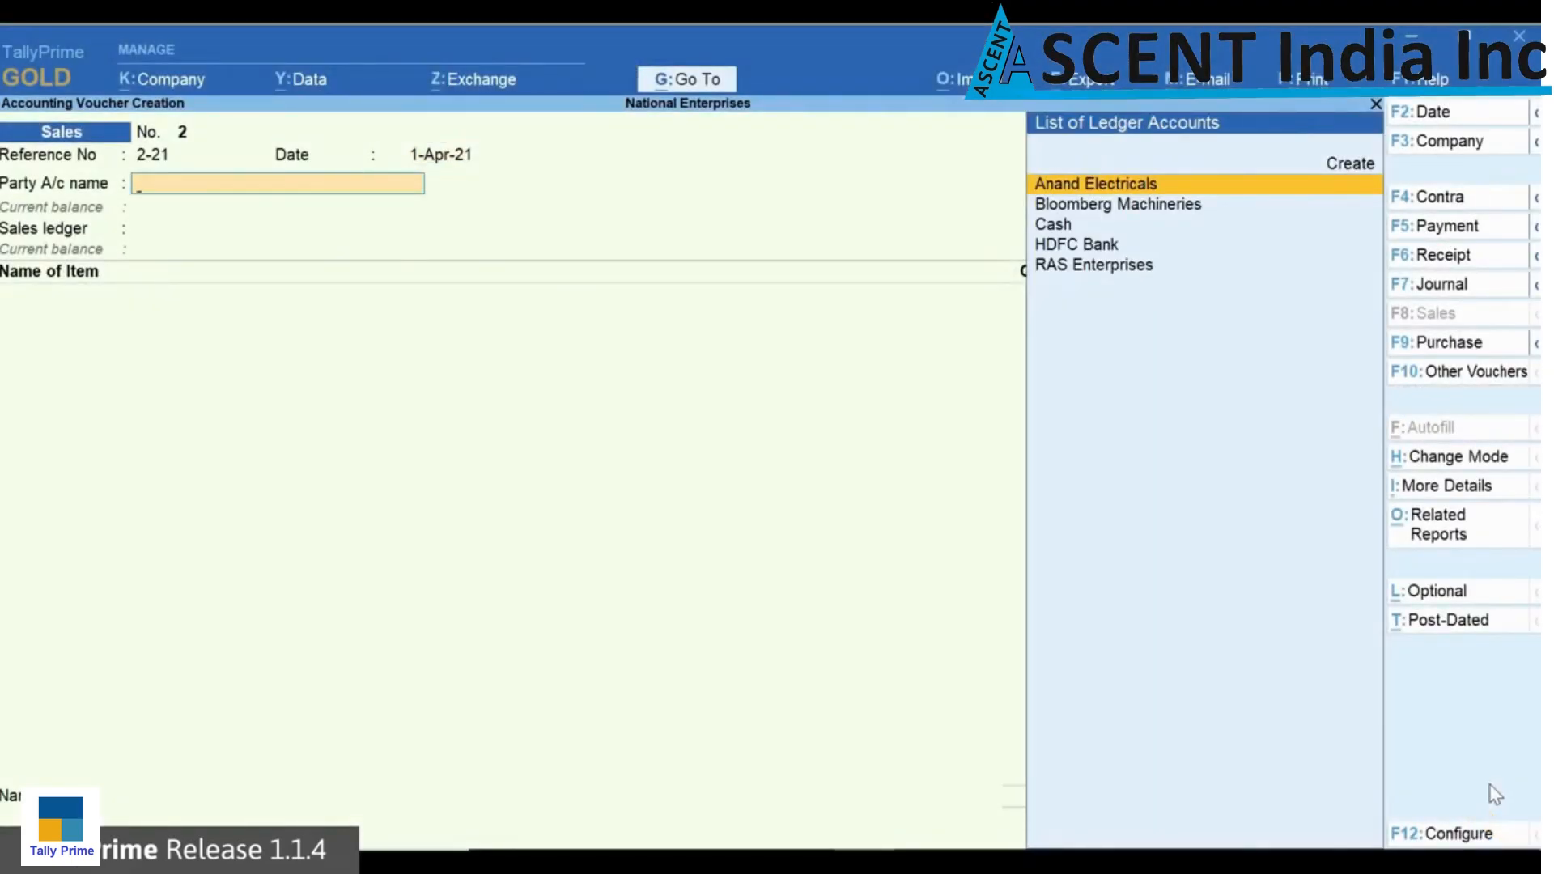
Step: Enter a sale to Anand Electricals under TCS Sales - Accrual for 540 no of Unit 207 at 10,000 each
{"action": "key", "text": "Return"}
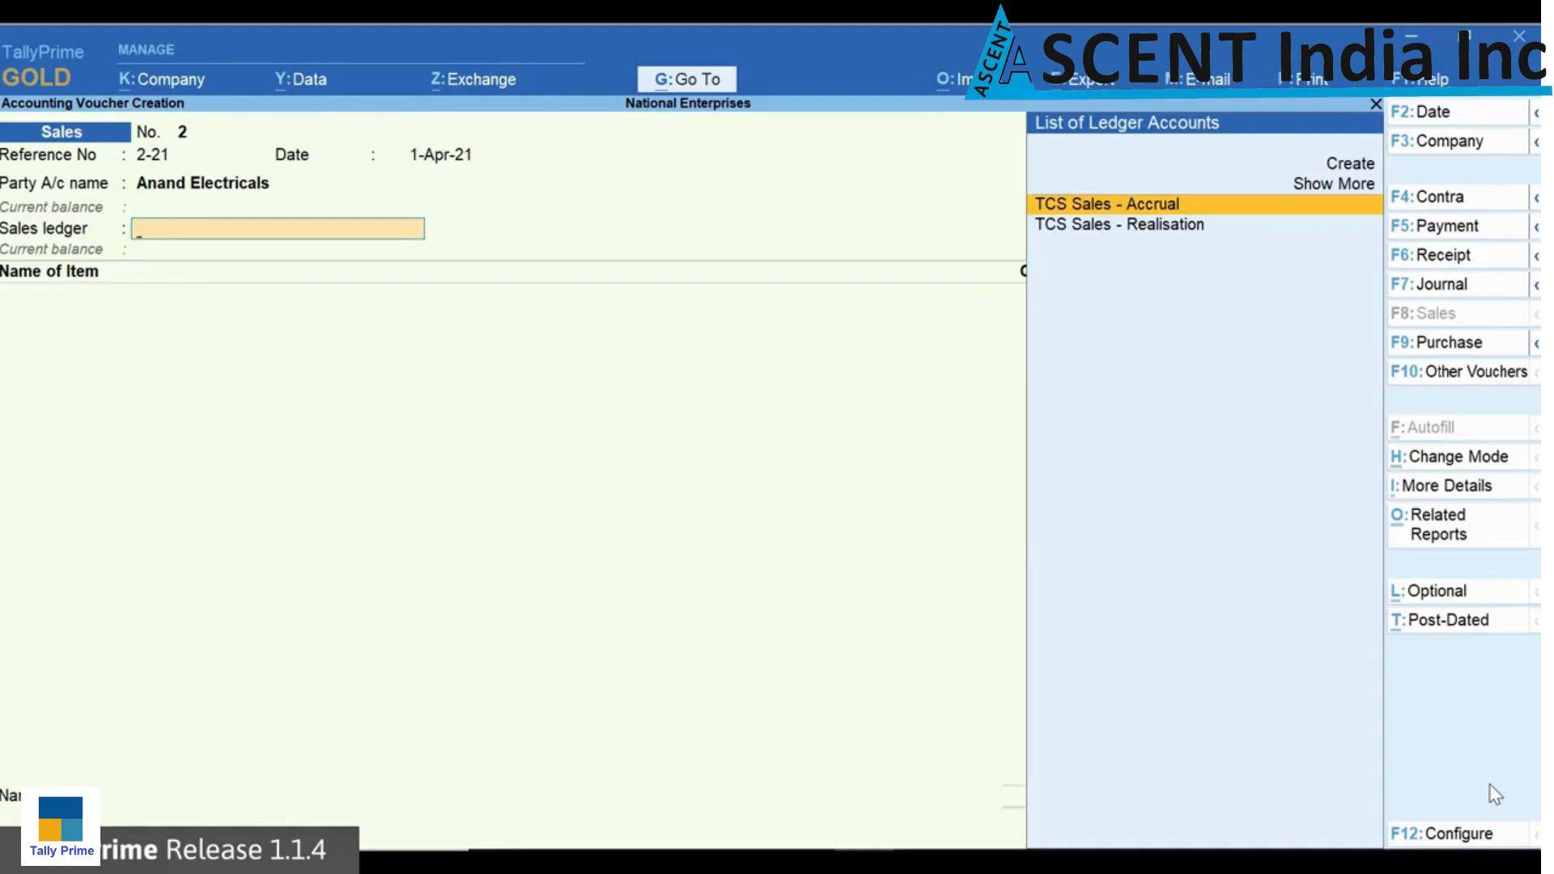
{"action": "key", "text": "Return"}
{"action": "type", "text": "U"}
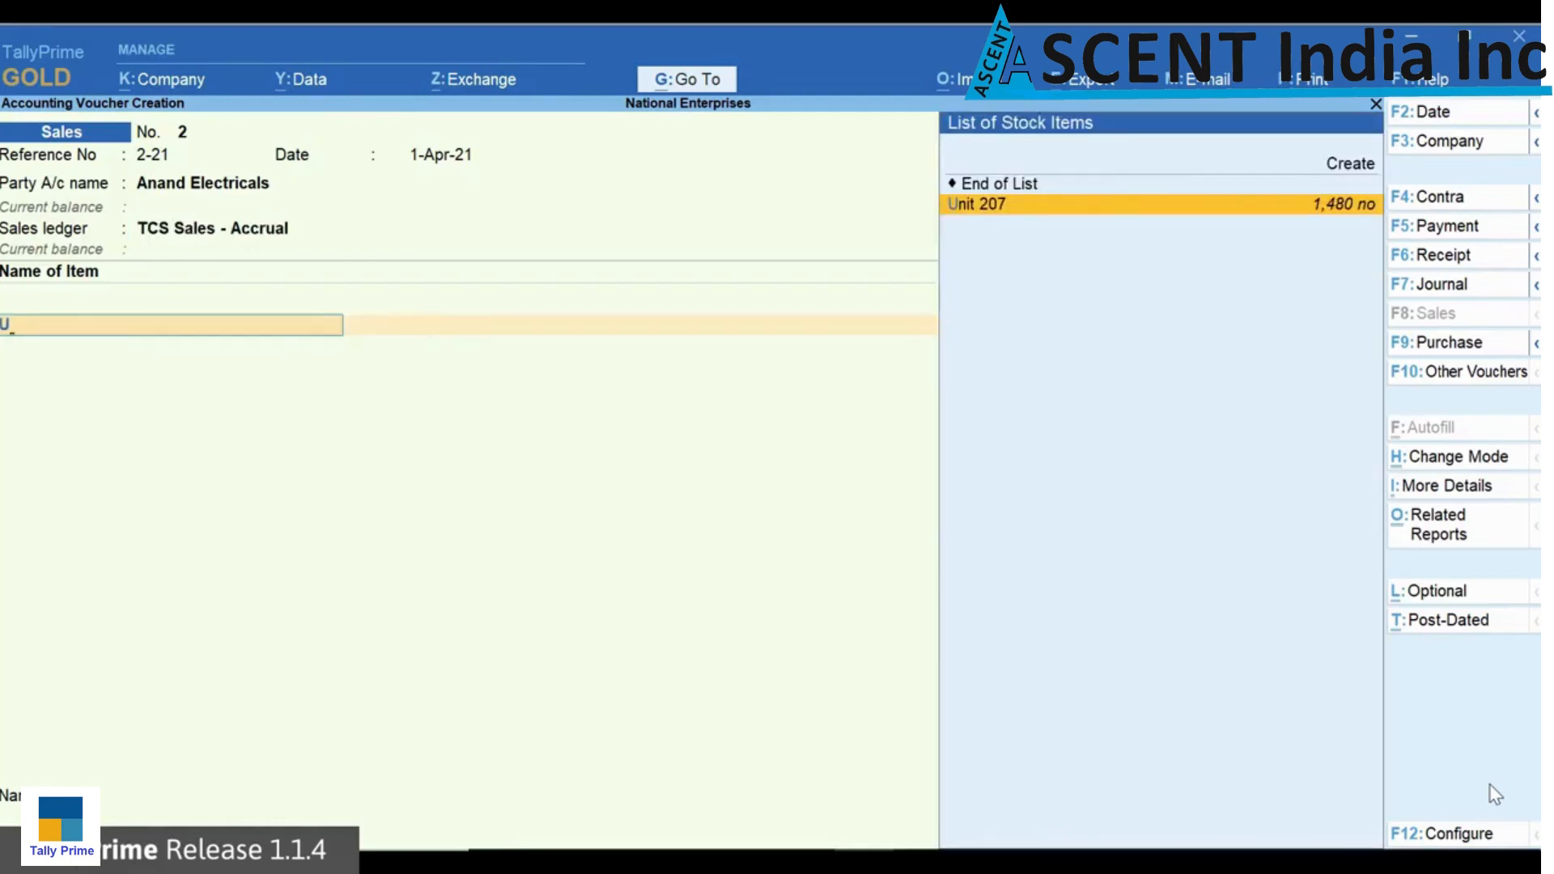
{"action": "key", "text": "Return"}
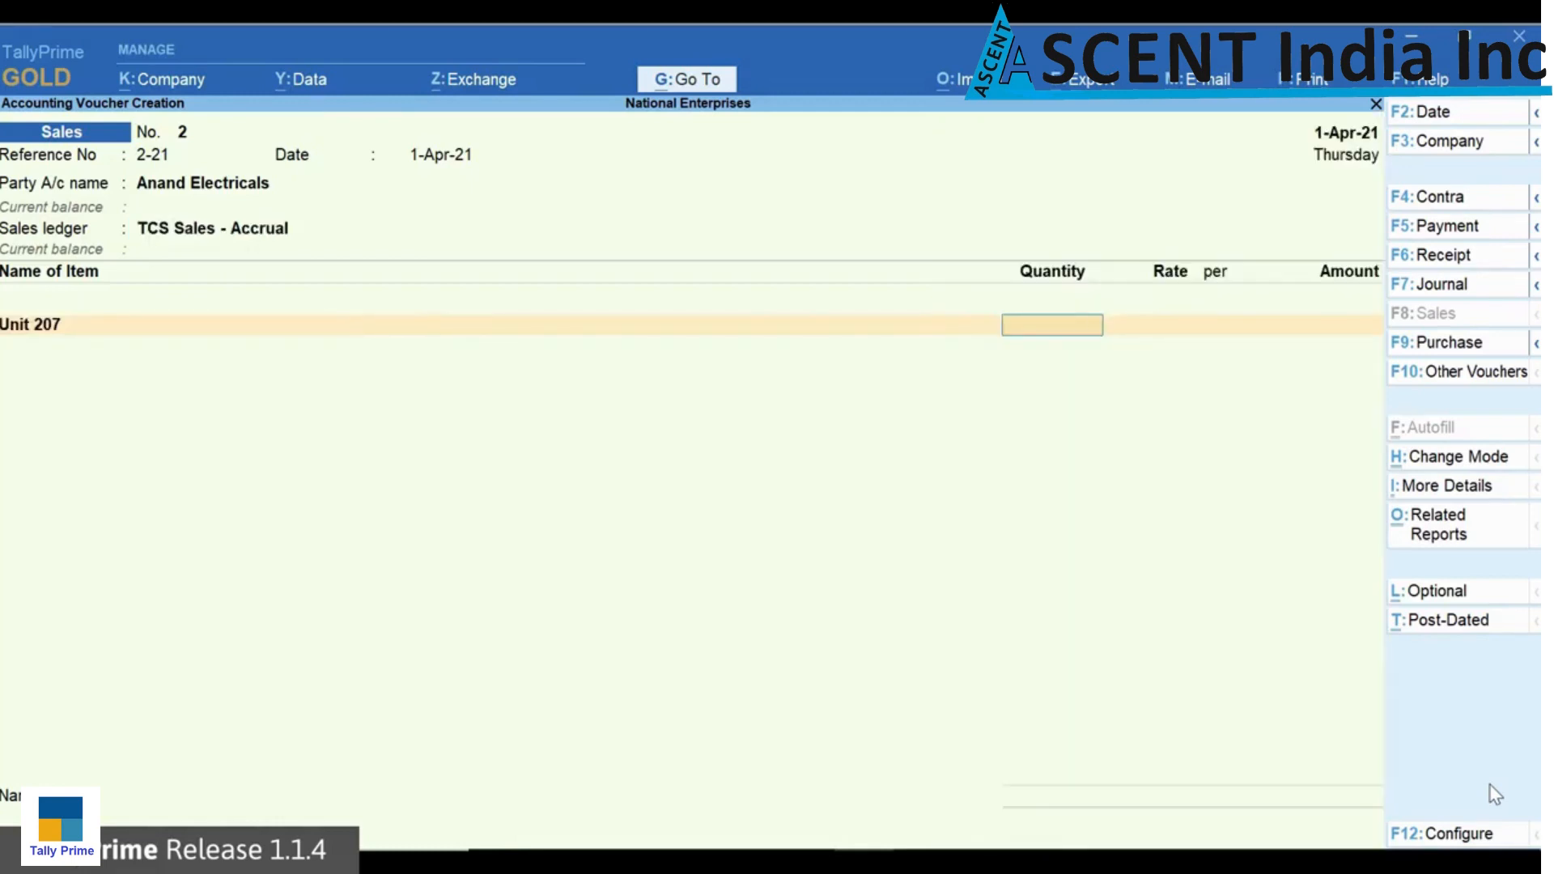
{"action": "type", "text": "540"}
{"action": "key", "text": "Return"}
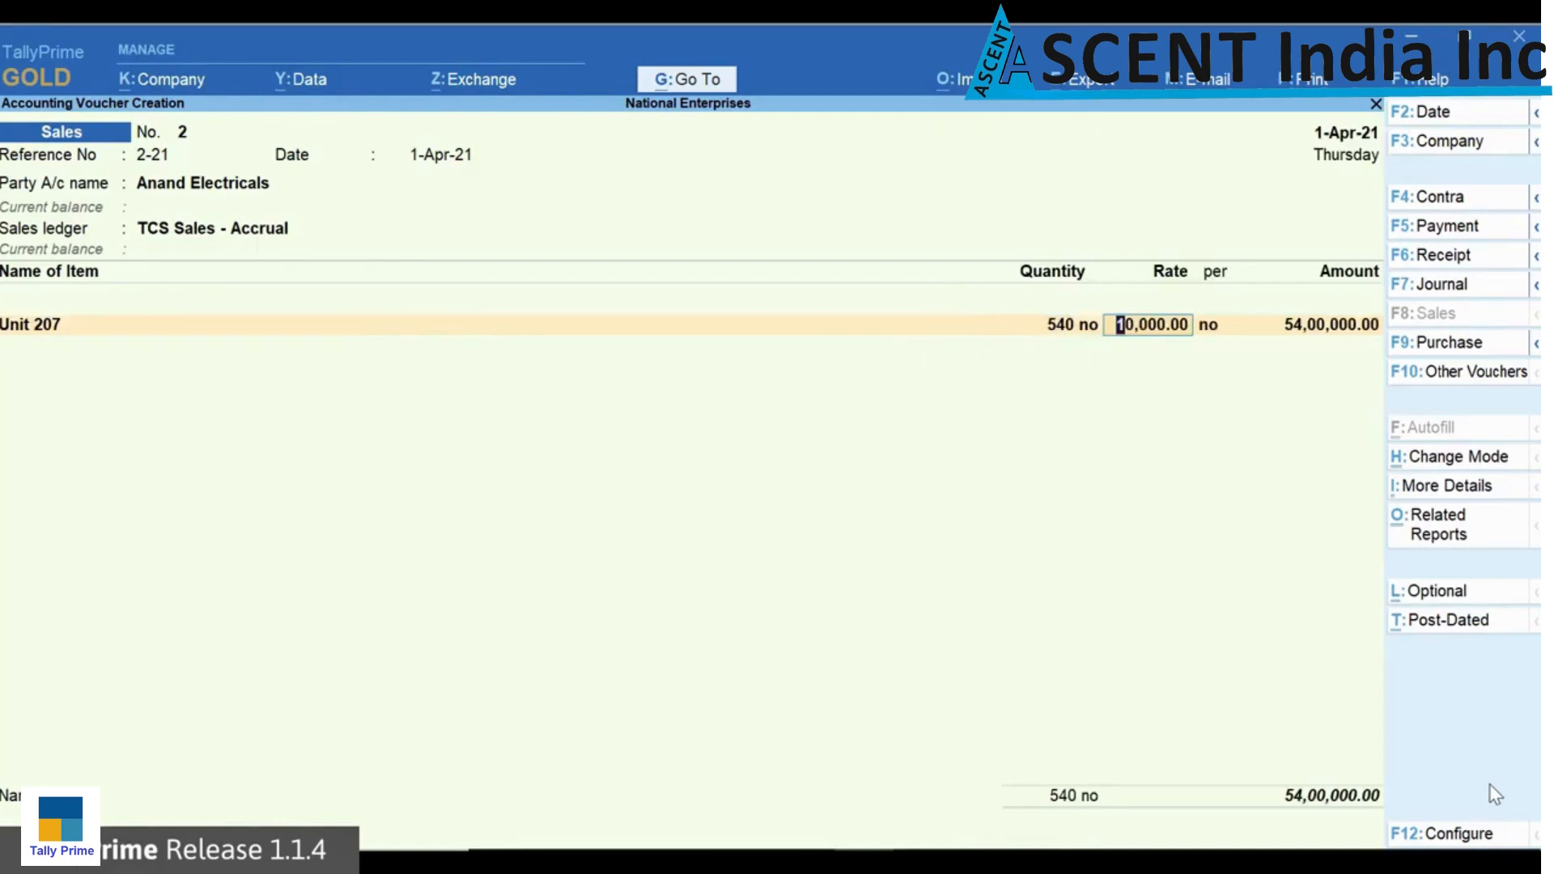
{"action": "key", "text": "Return"}
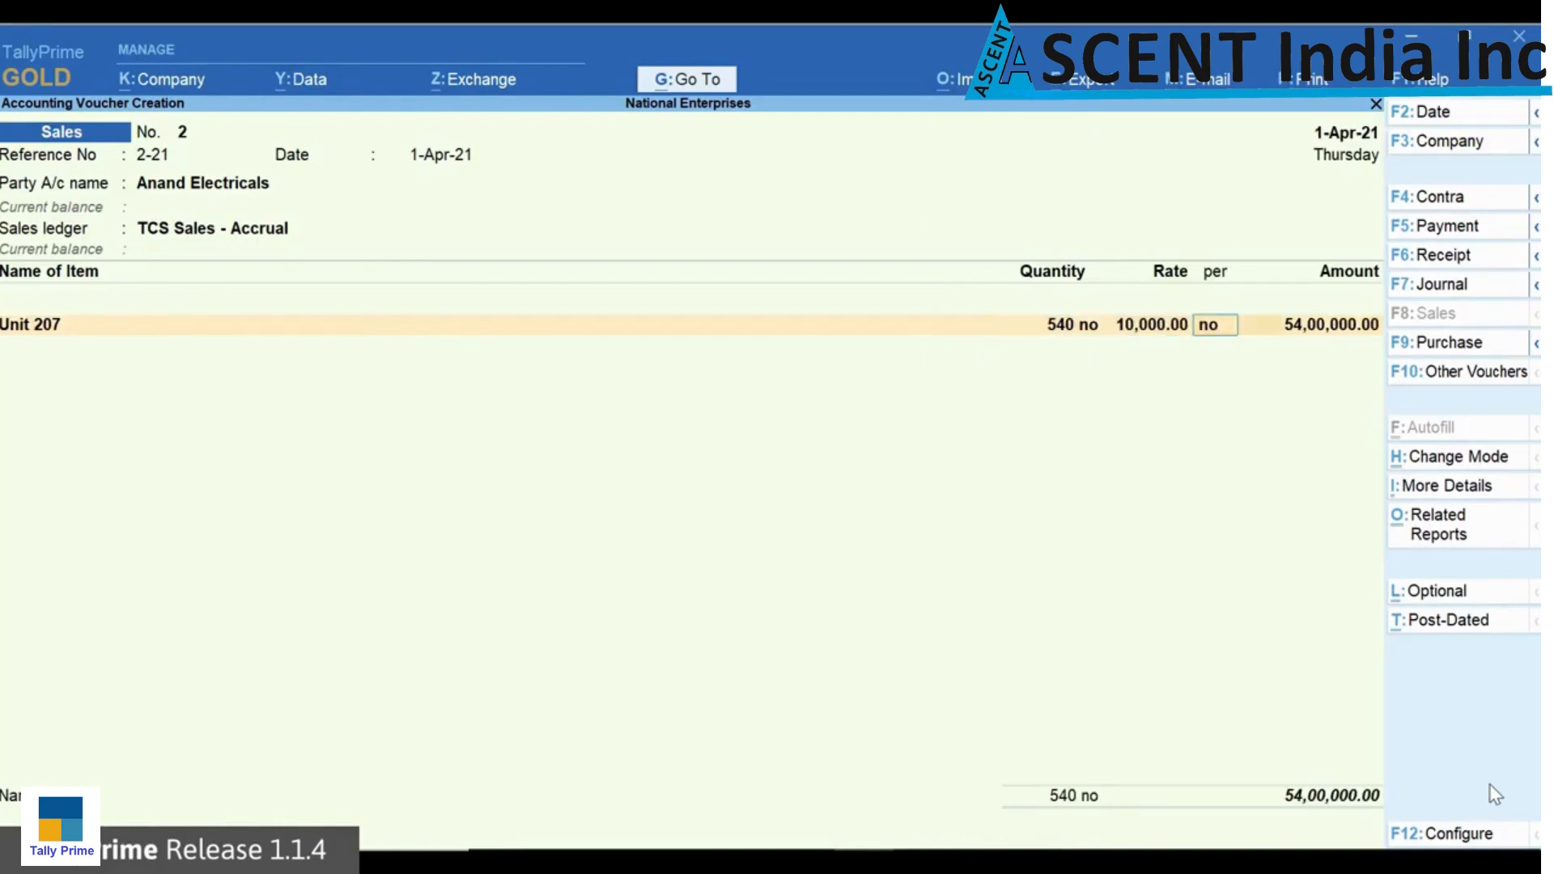
{"action": "key", "text": "Return"}
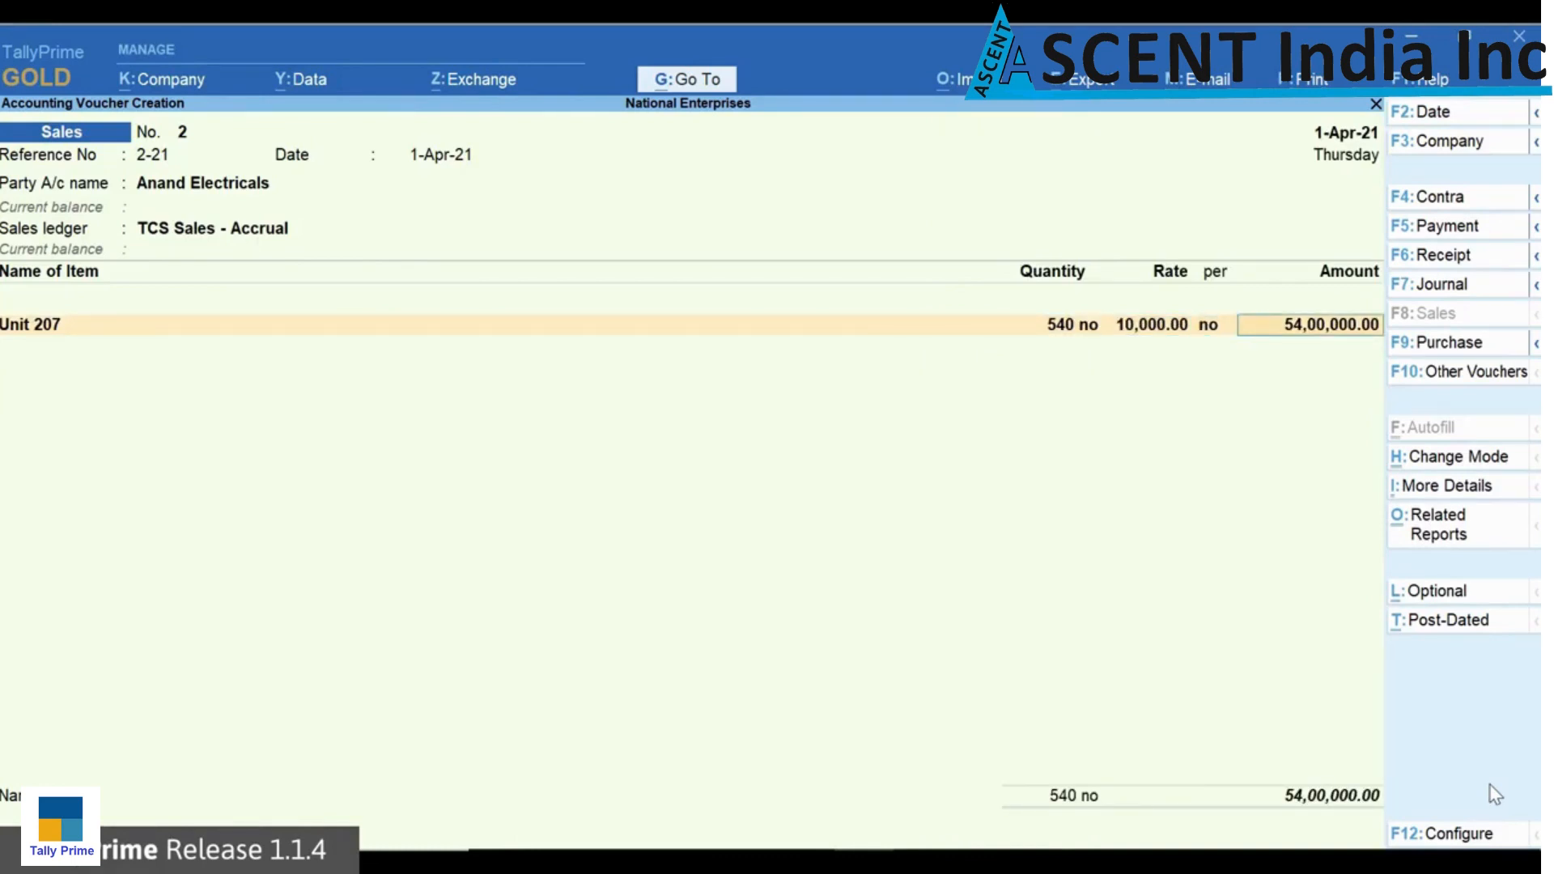
{"action": "key", "text": "Return"}
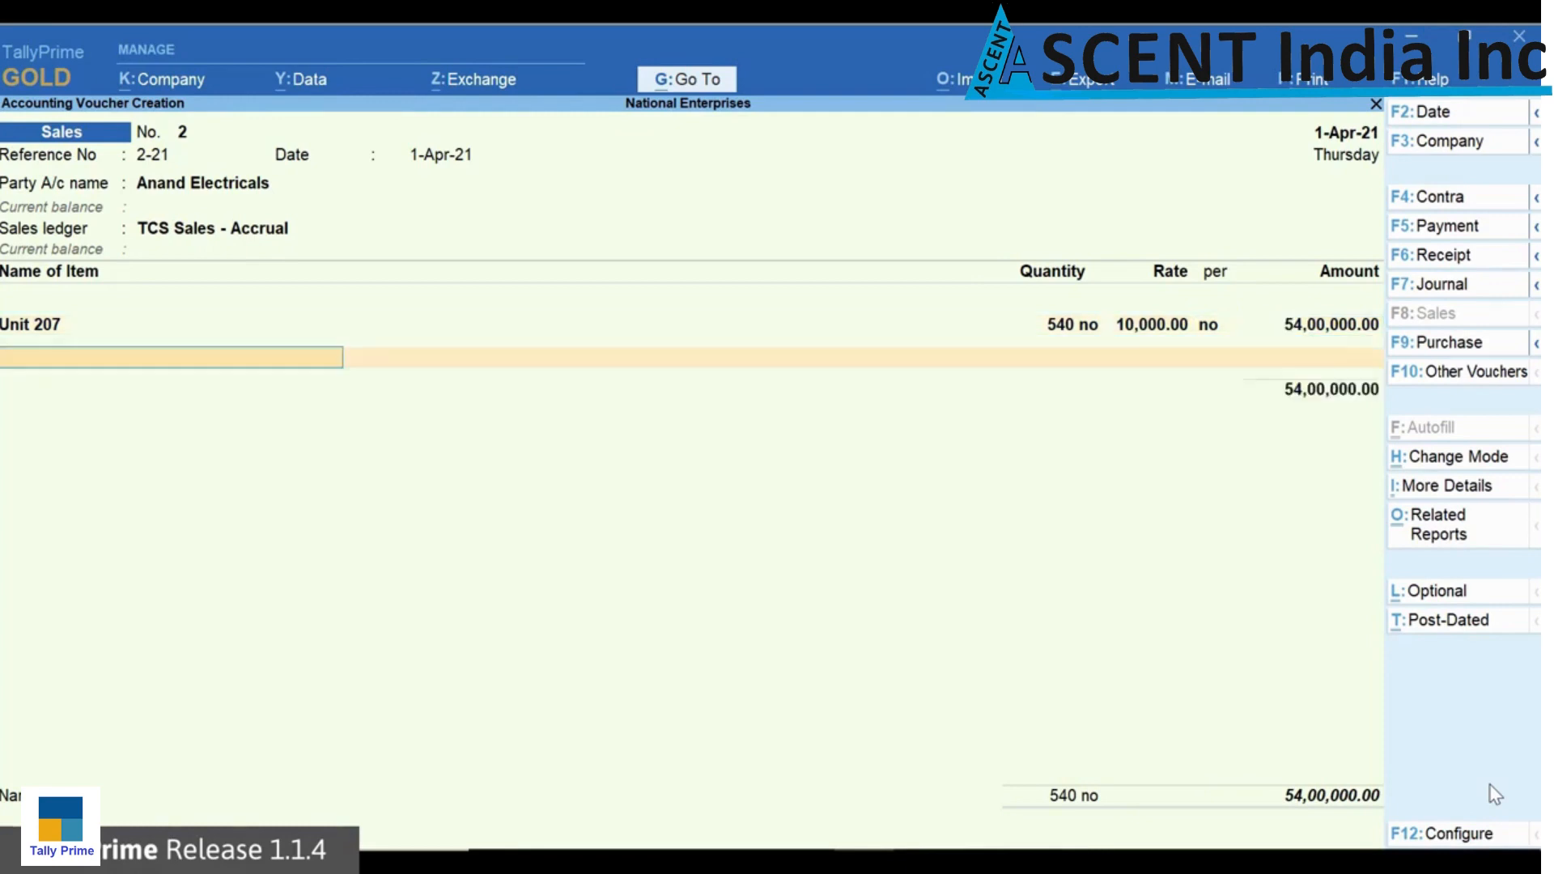
Step: Close the item list and add the TCS Duty ledger to the Anand Electricals sales voucher
{"action": "key", "text": "Return"}
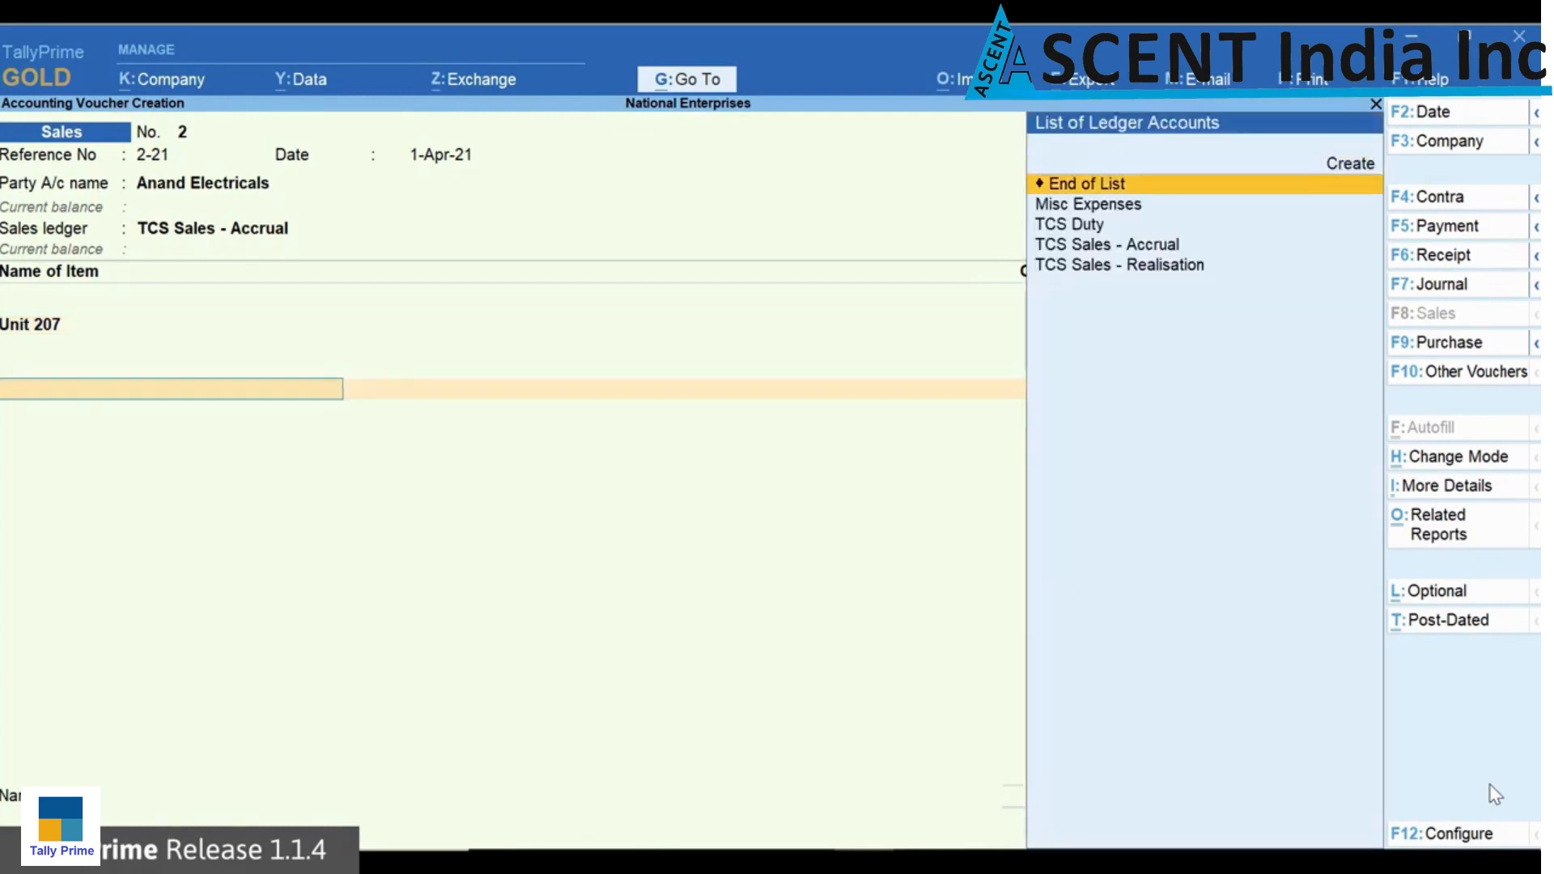
{"action": "key", "text": "Down"}
{"action": "key", "text": "Down"}
{"action": "key", "text": "Return"}
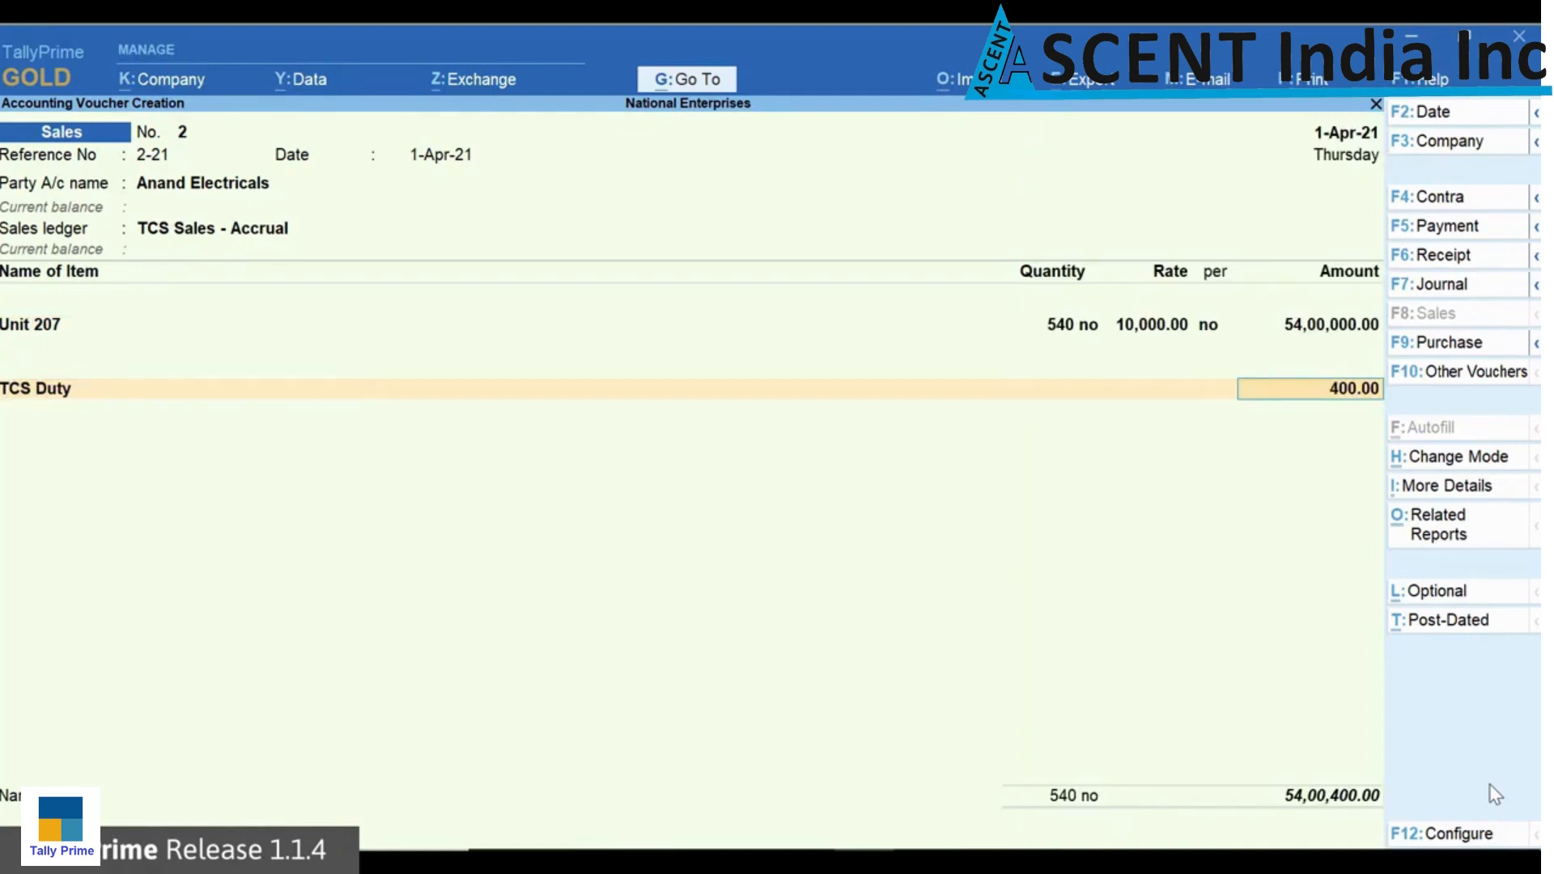
{"action": "key", "text": "Return"}
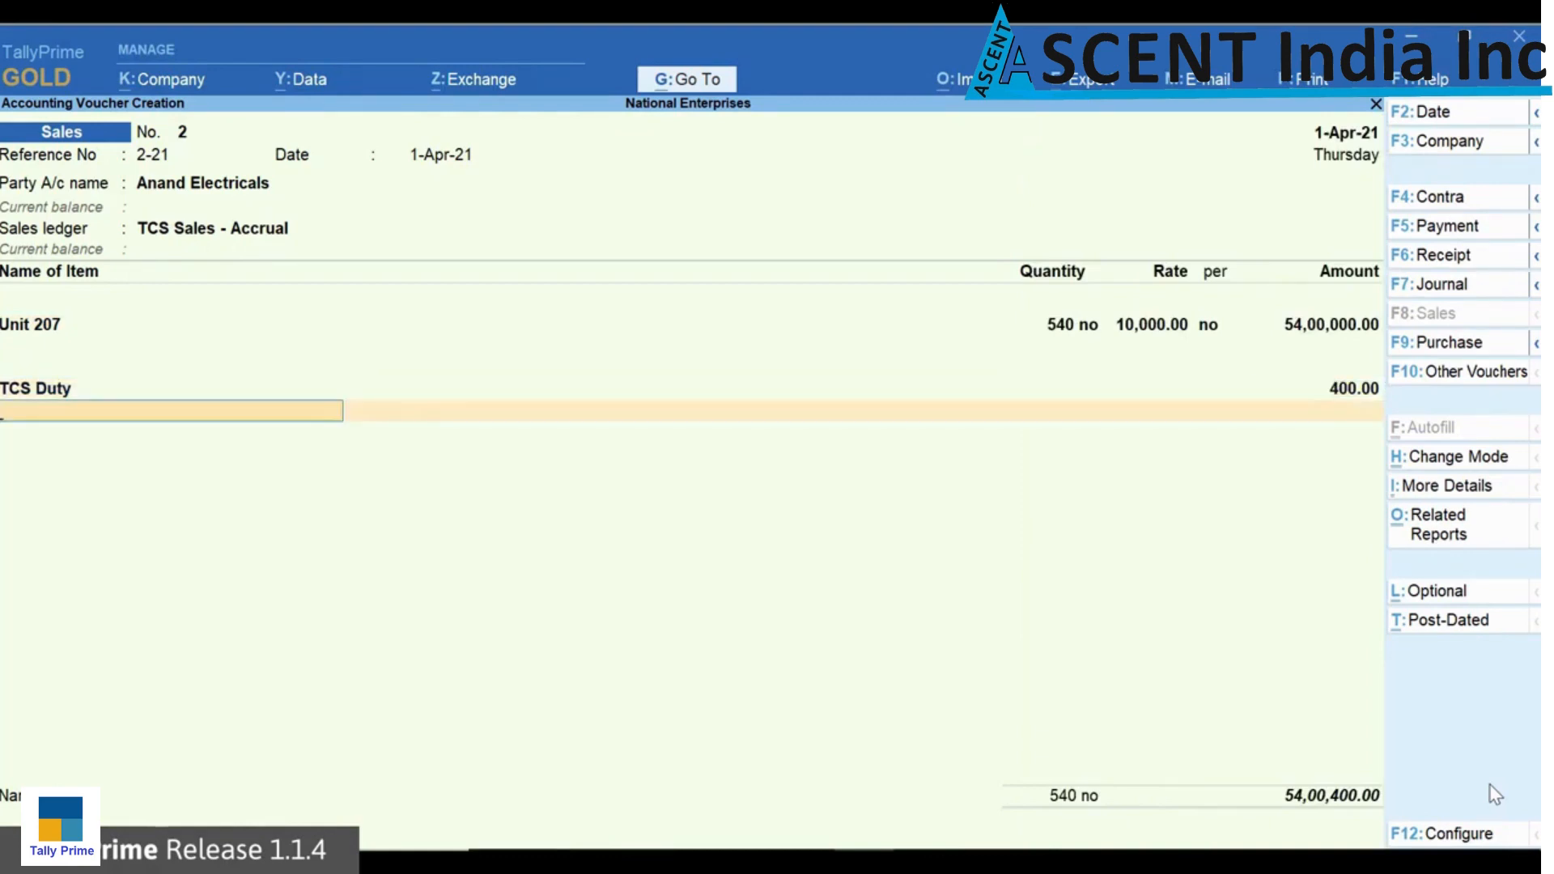
Step: Examine the detailed TCS - Tax Analysis for the sales voucher, including taxable value and tax rate
{"action": "key", "text": "ctrl+o"}
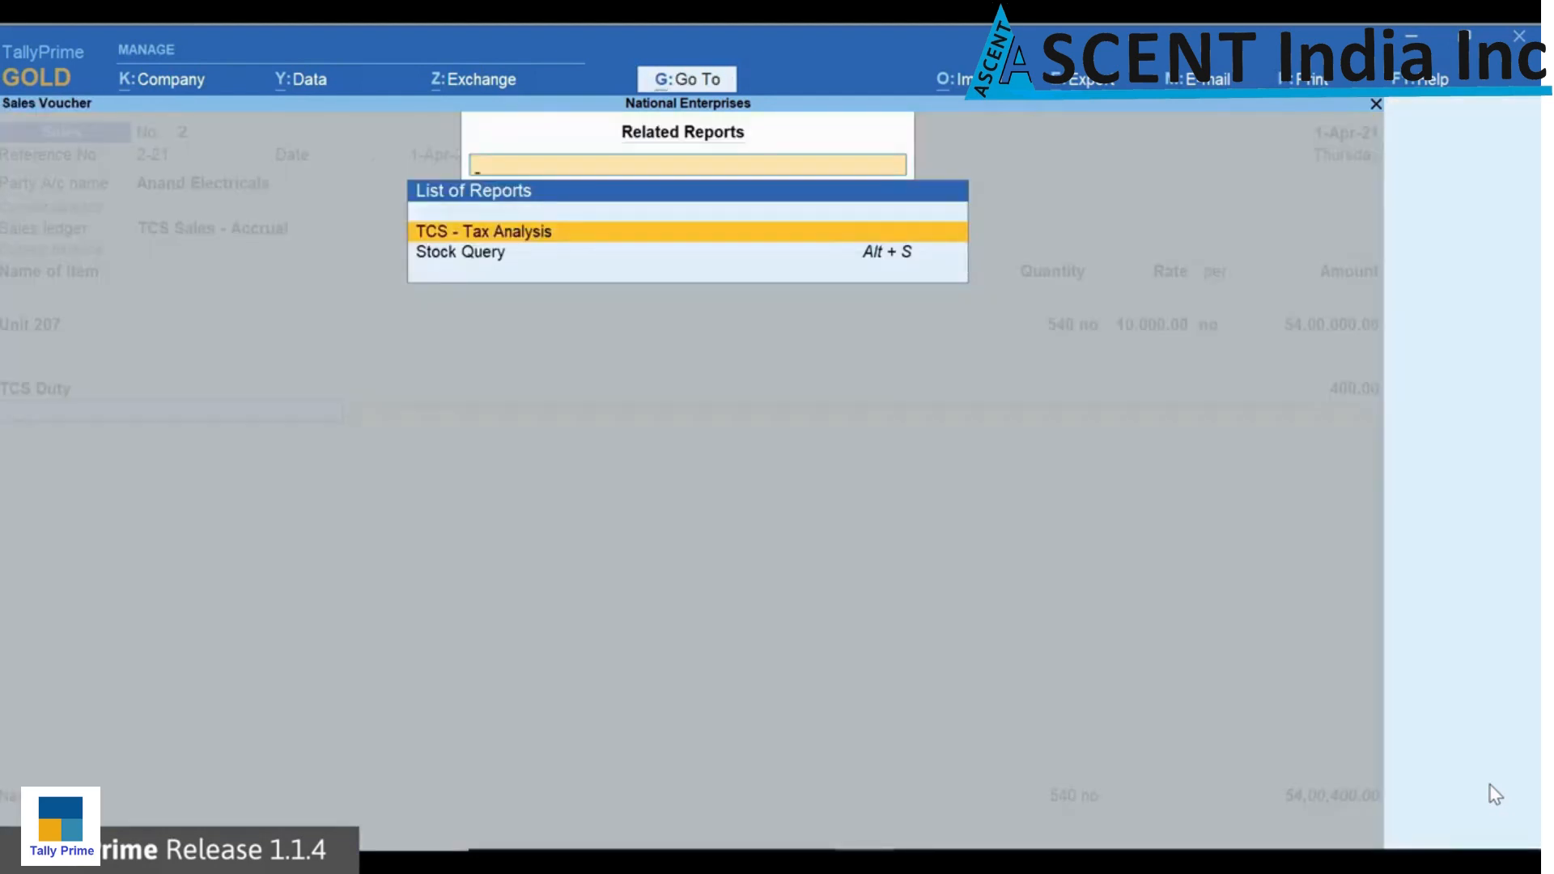
{"action": "key", "text": "Return"}
{"action": "key", "text": "alt+F5"}
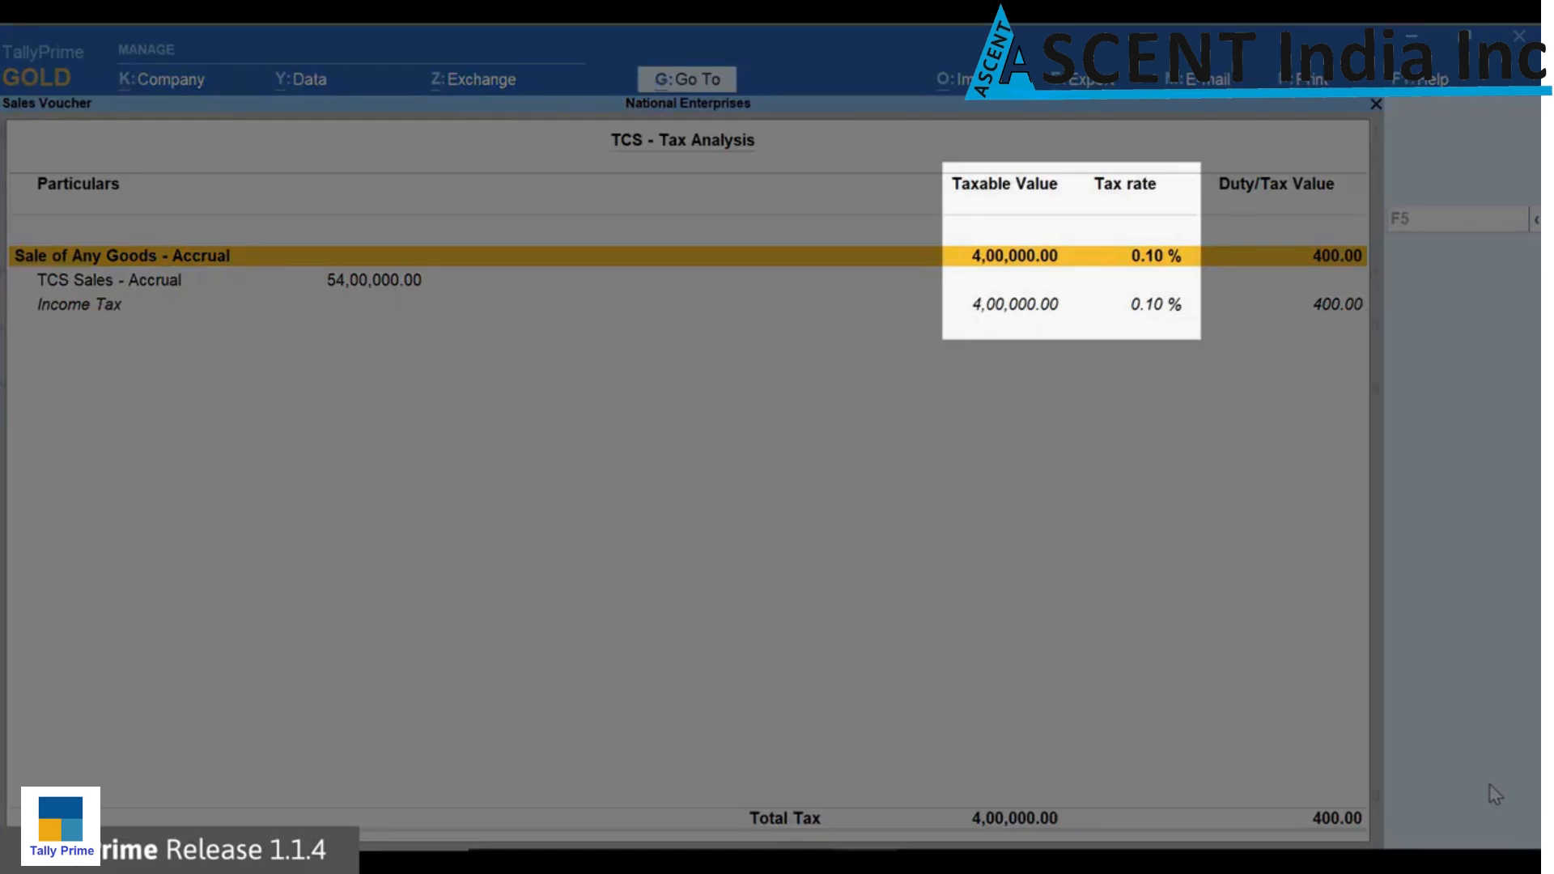
{"action": "key", "text": "Escape"}
Step: Allocate 54,00,400 Dr for Anand Electricals to a new reference and save the sales voucher
{"action": "key", "text": "Return"}
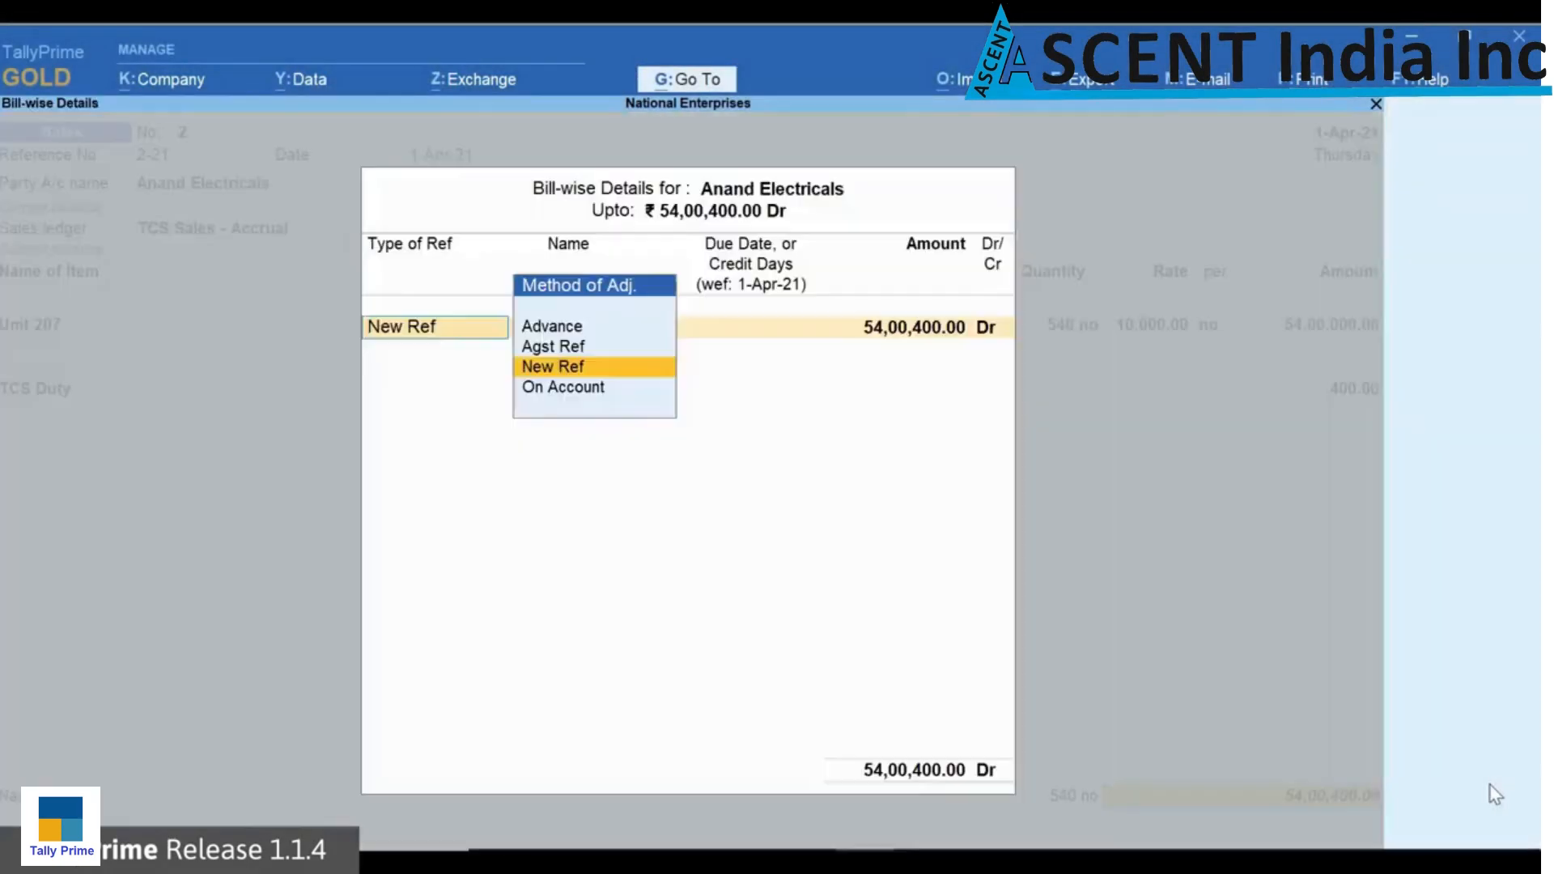
{"action": "key", "text": "Return"}
{"action": "key", "text": "Return"}
{"action": "key", "text": "Return"}
{"action": "key", "text": "Return"}
{"action": "key", "text": "Return"}
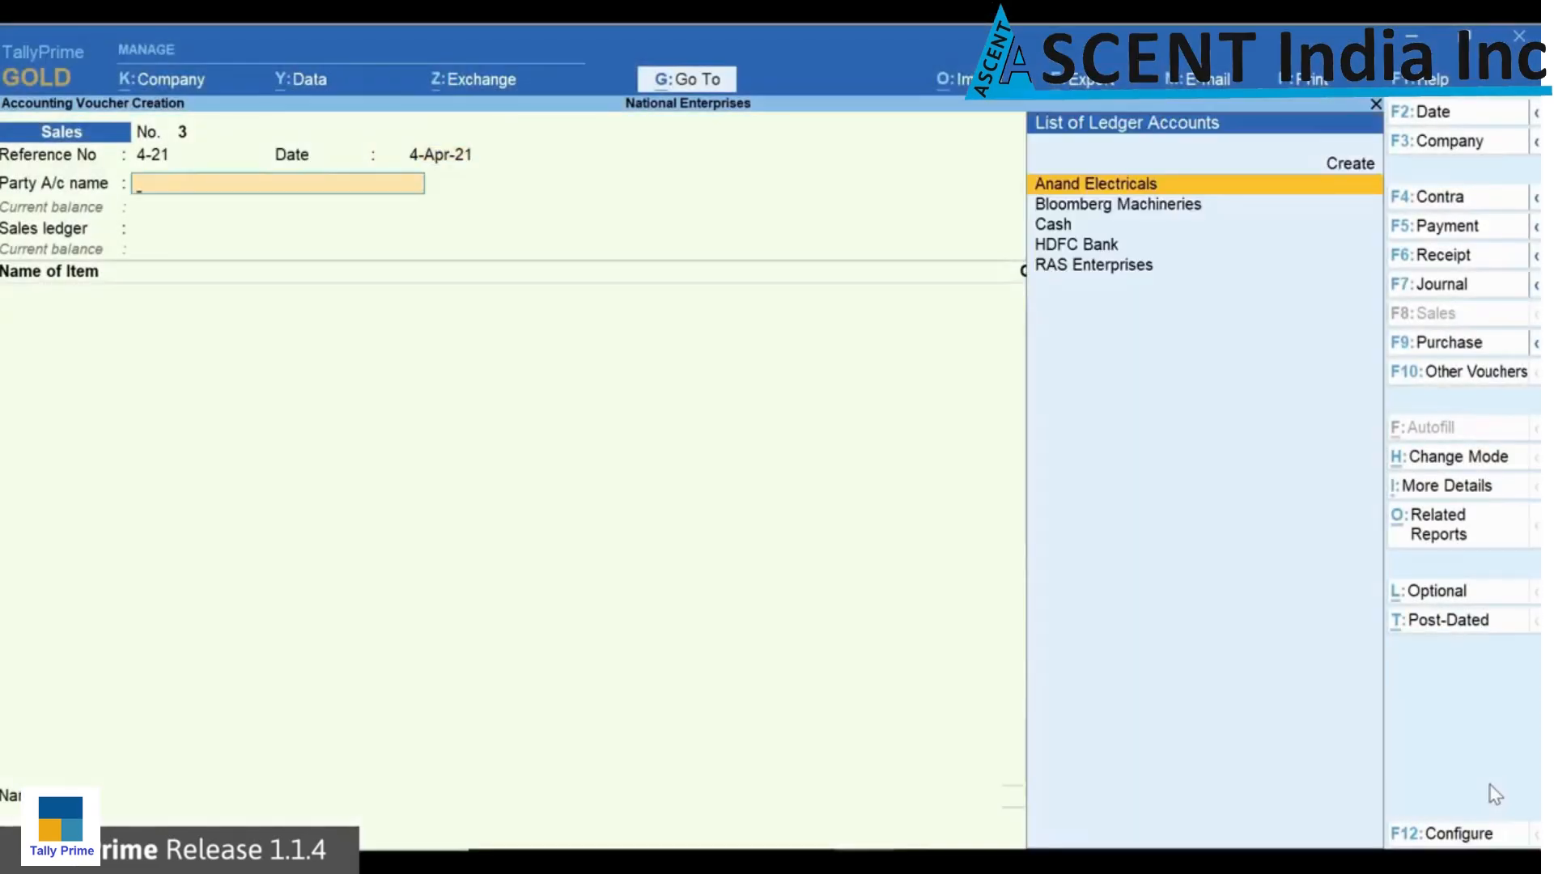
Step: Enter a sale to Bloomberg Machineries under TCS Sales - Accrual for 450 no of Unit 207 at 10,000 each
{"action": "key", "text": "Down"}
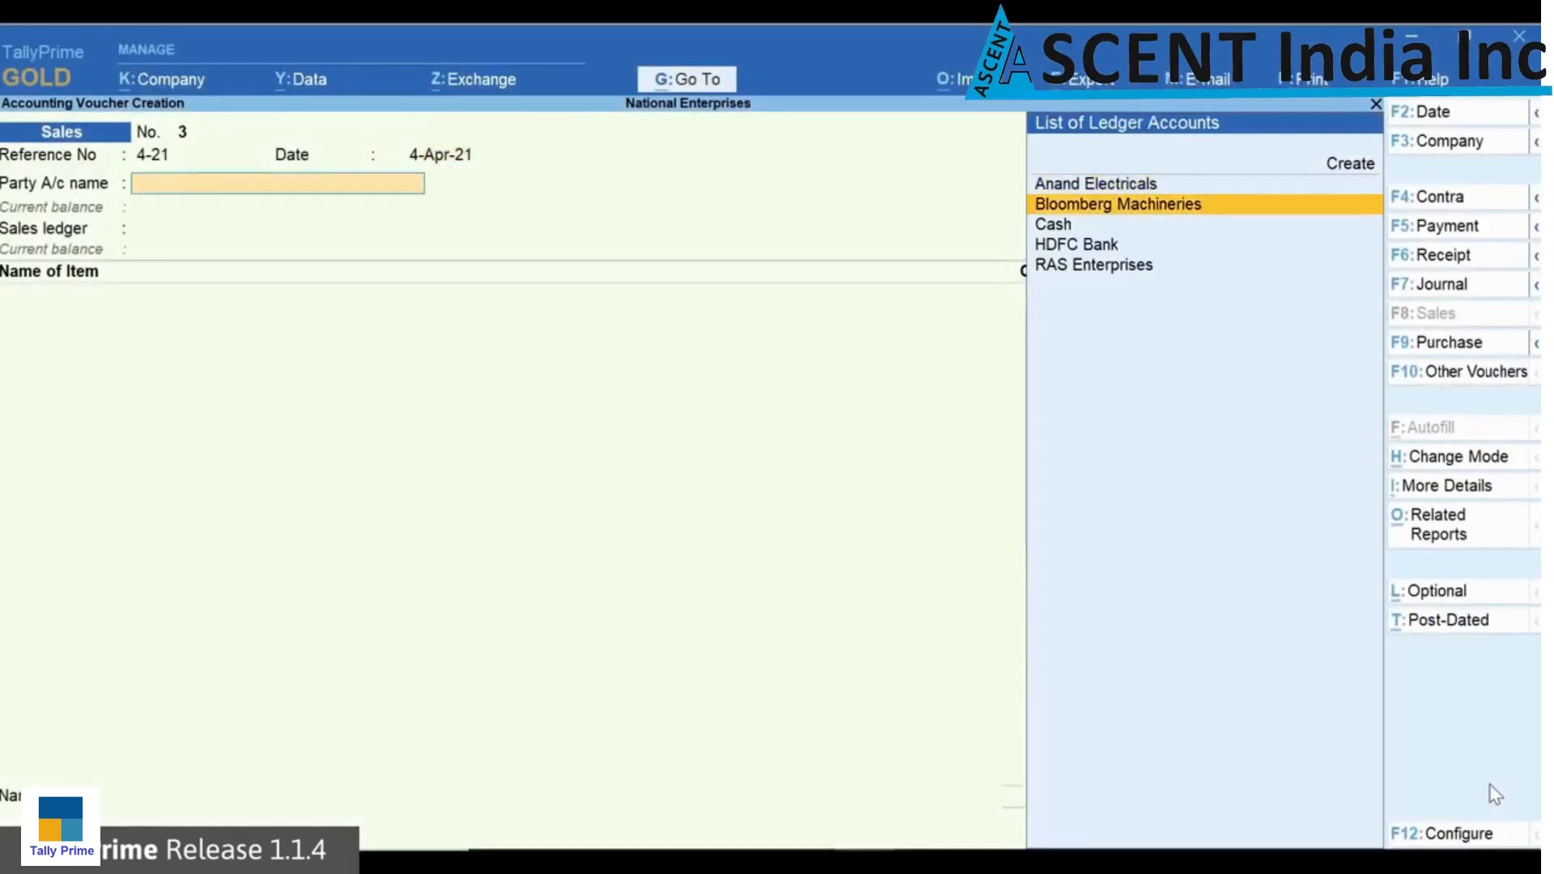
{"action": "key", "text": "Return"}
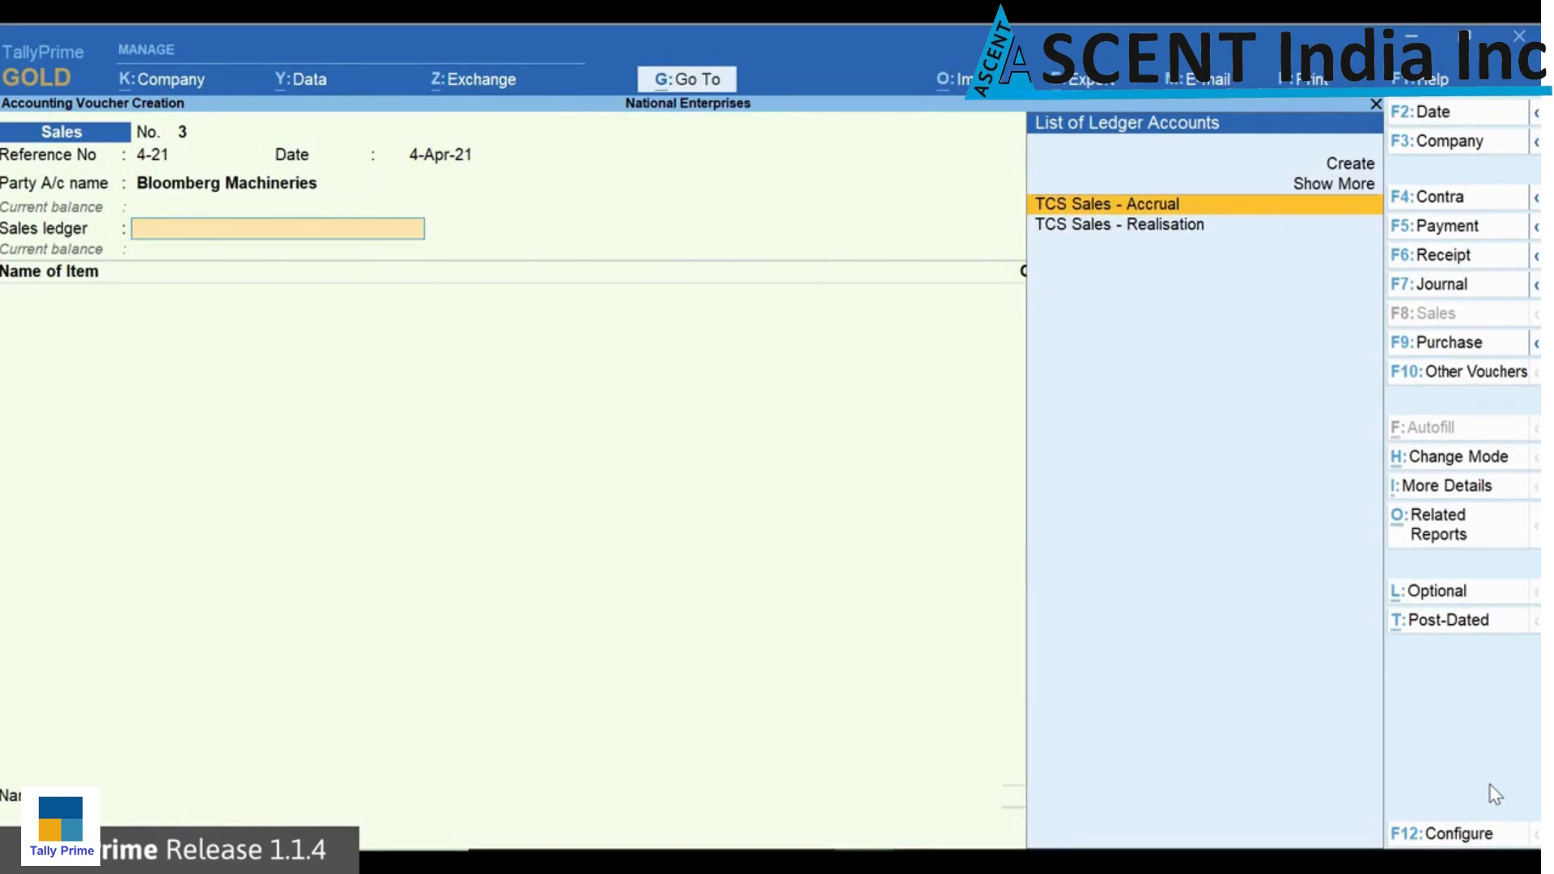
{"action": "key", "text": "Return"}
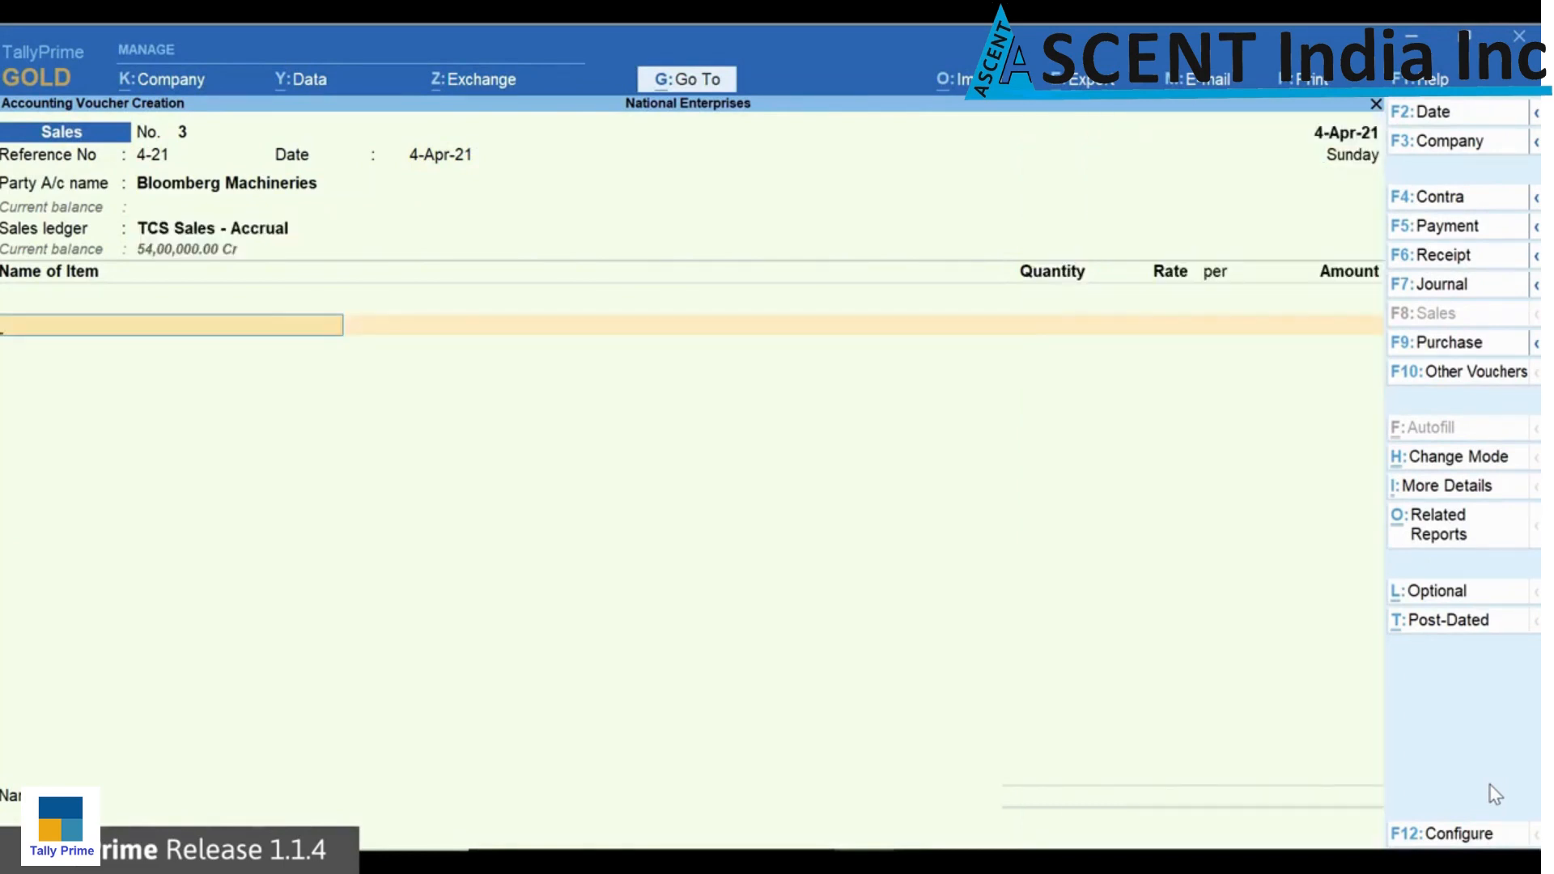
{"action": "key", "text": "Down"}
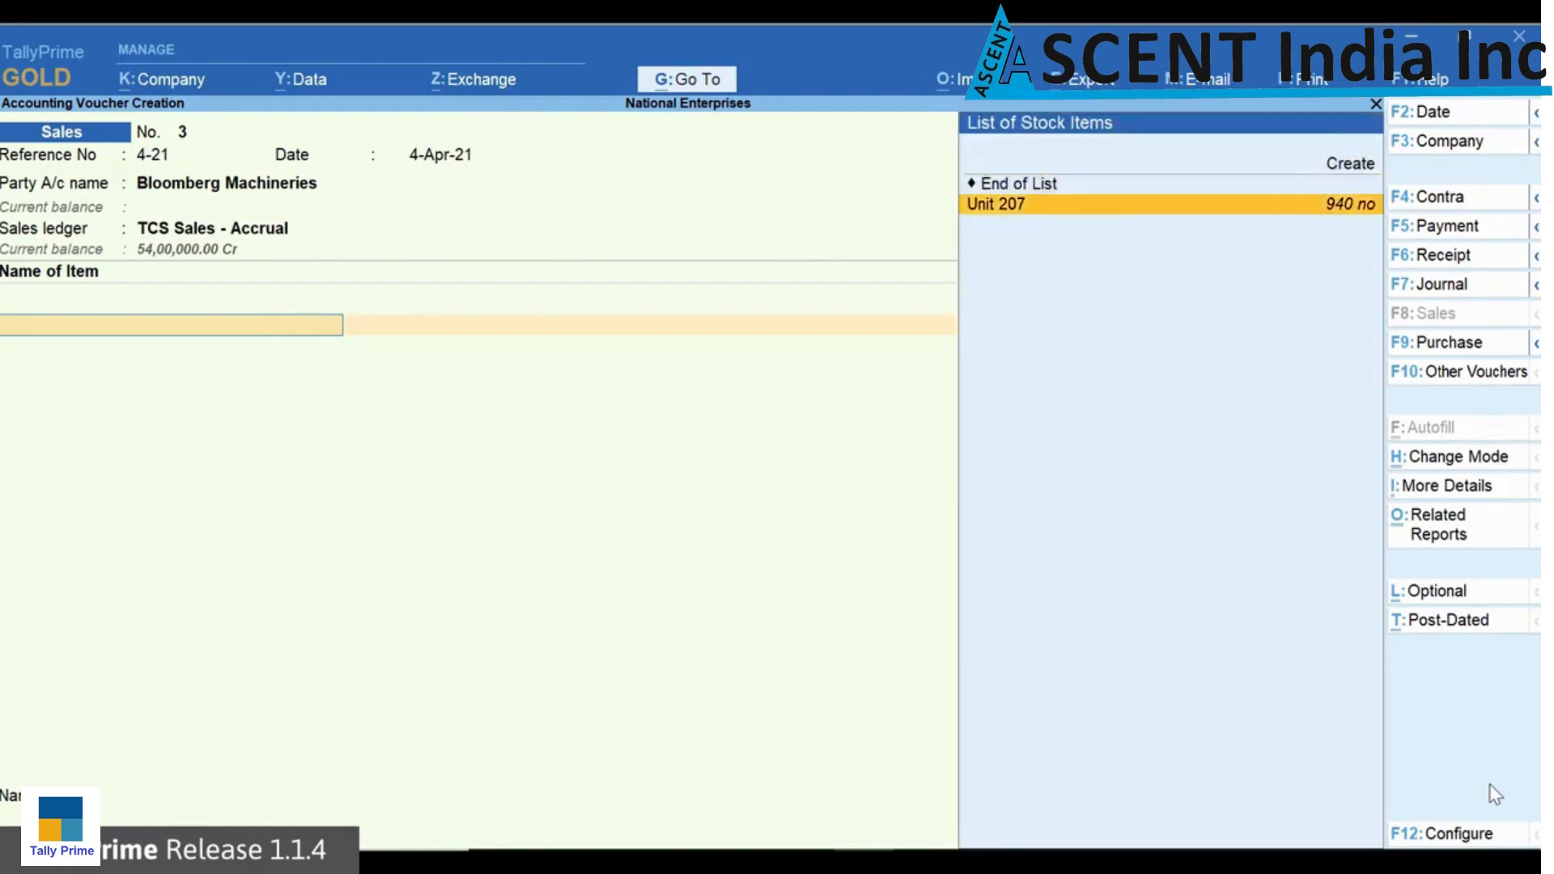
{"action": "key", "text": "Return"}
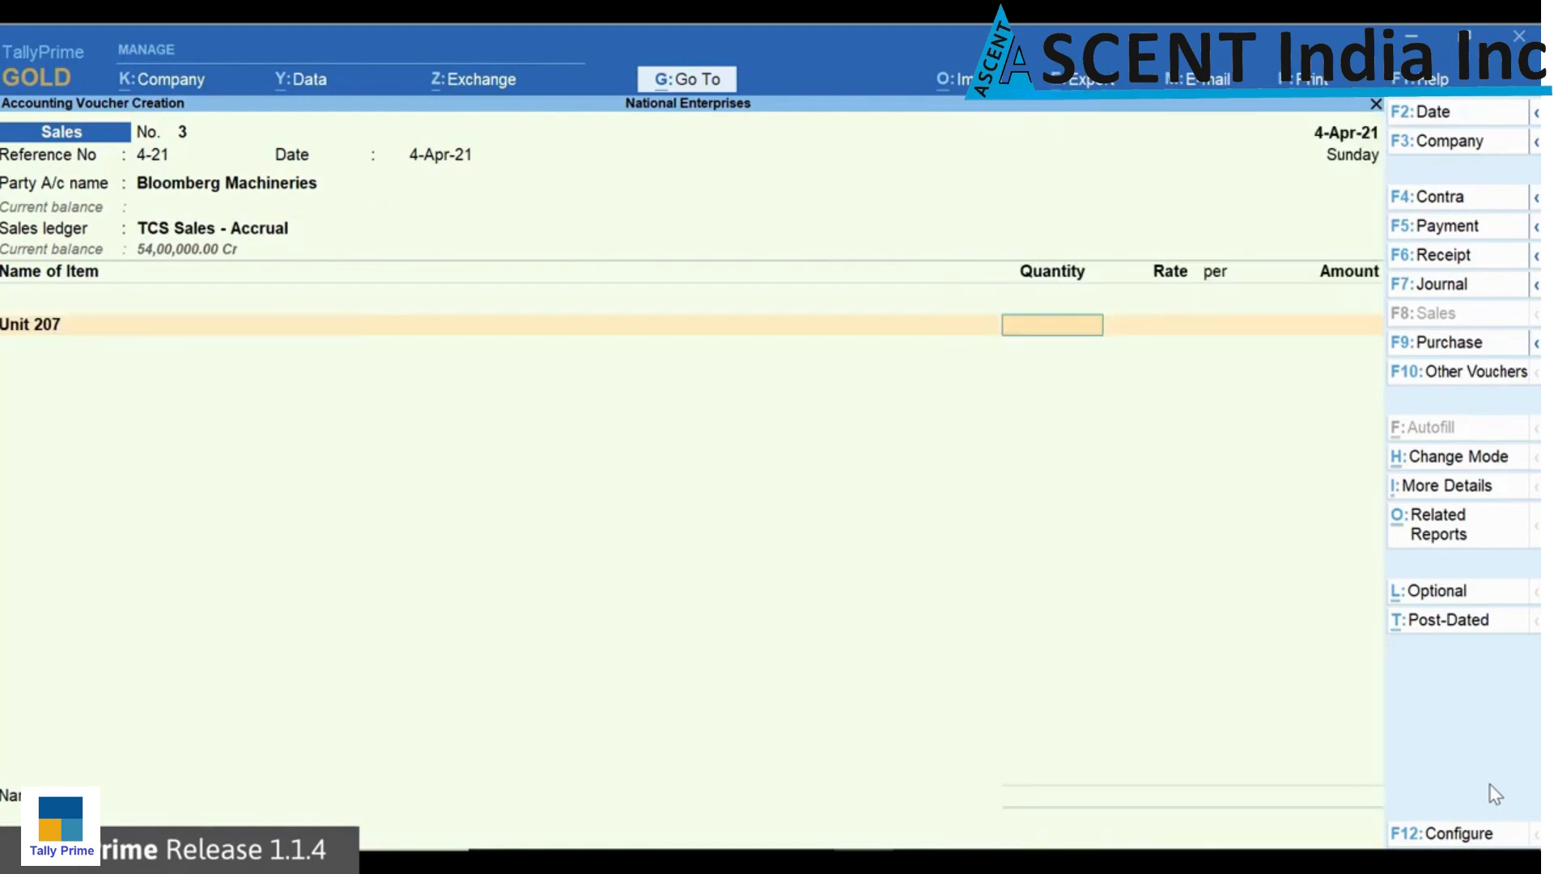
{"action": "type", "text": "450"}
{"action": "key", "text": "Return"}
{"action": "key", "text": "Return"}
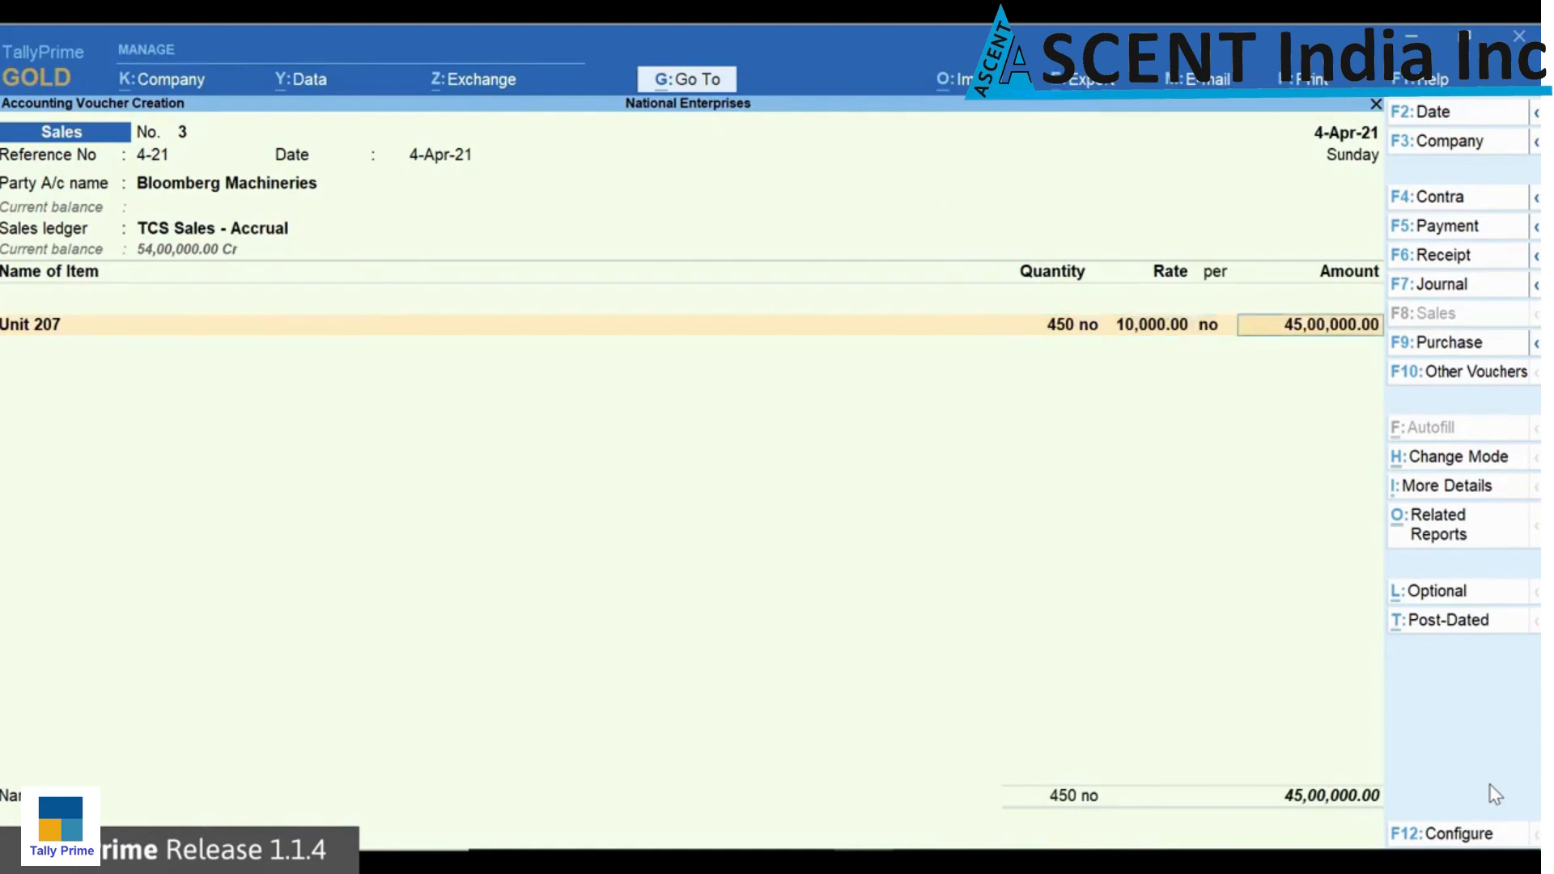
{"action": "key", "text": "Return"}
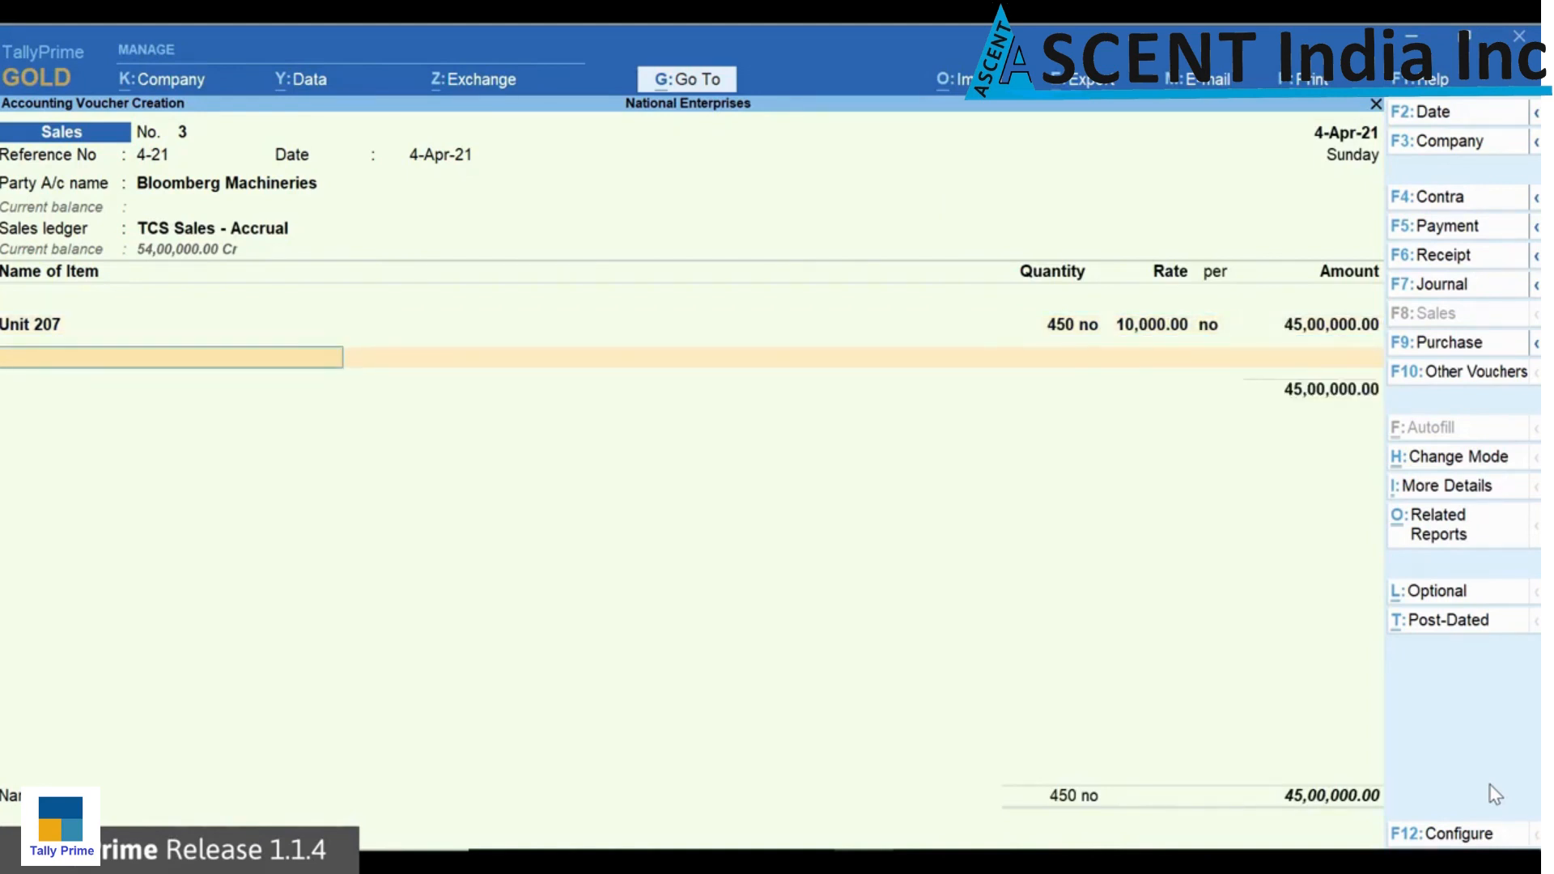
{"action": "key", "text": "Return"}
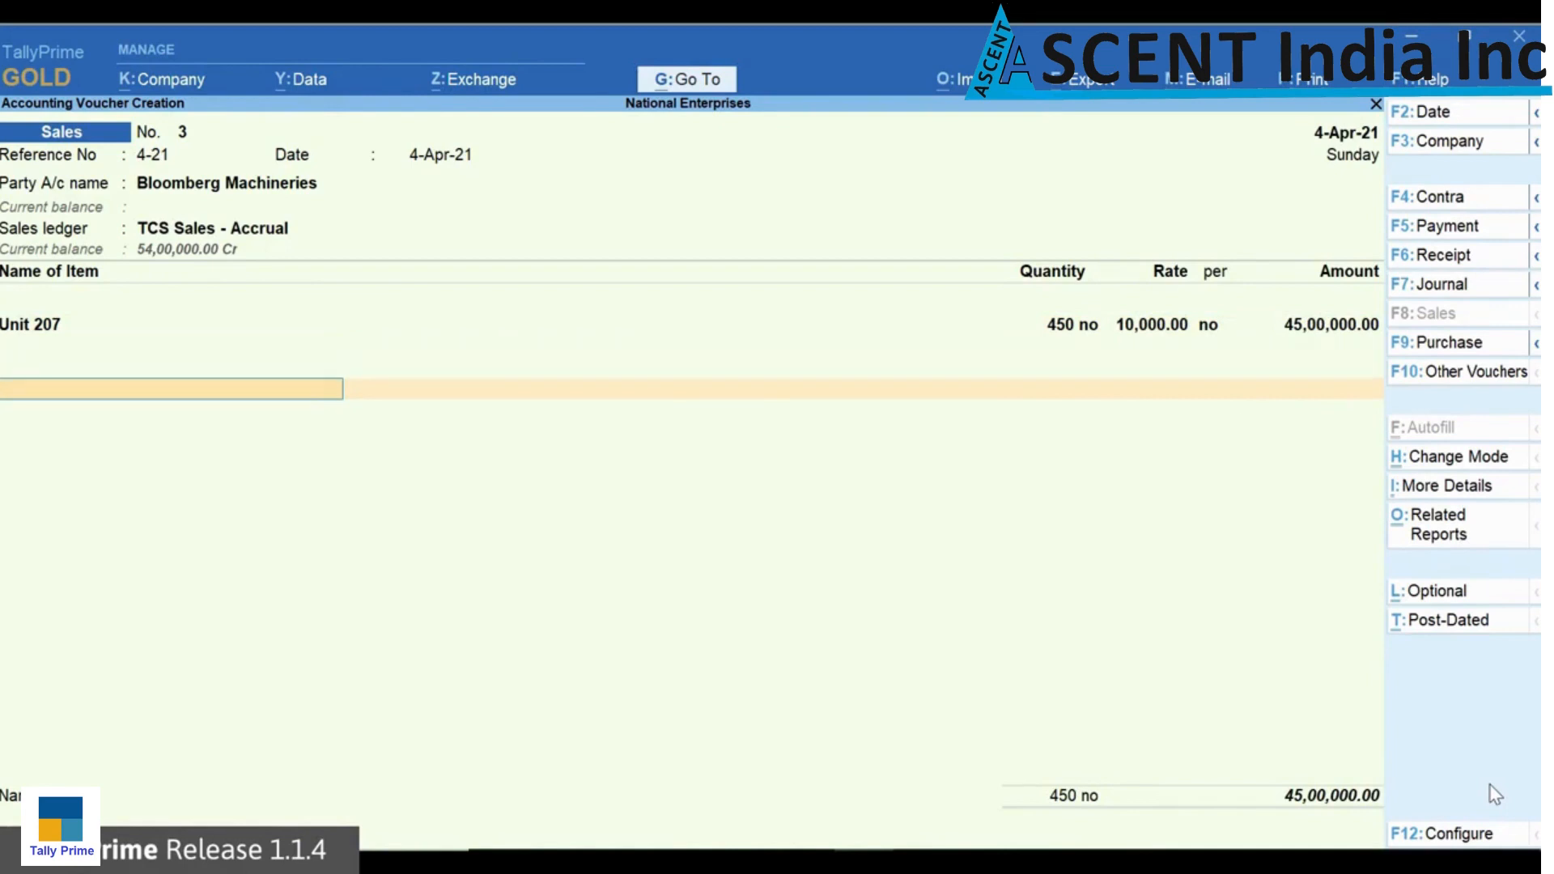
Step: Try to add the TCS Duty ledger to the Bloomberg Machineries sales voucher
{"action": "key", "text": "Down"}
{"action": "key", "text": "Return"}
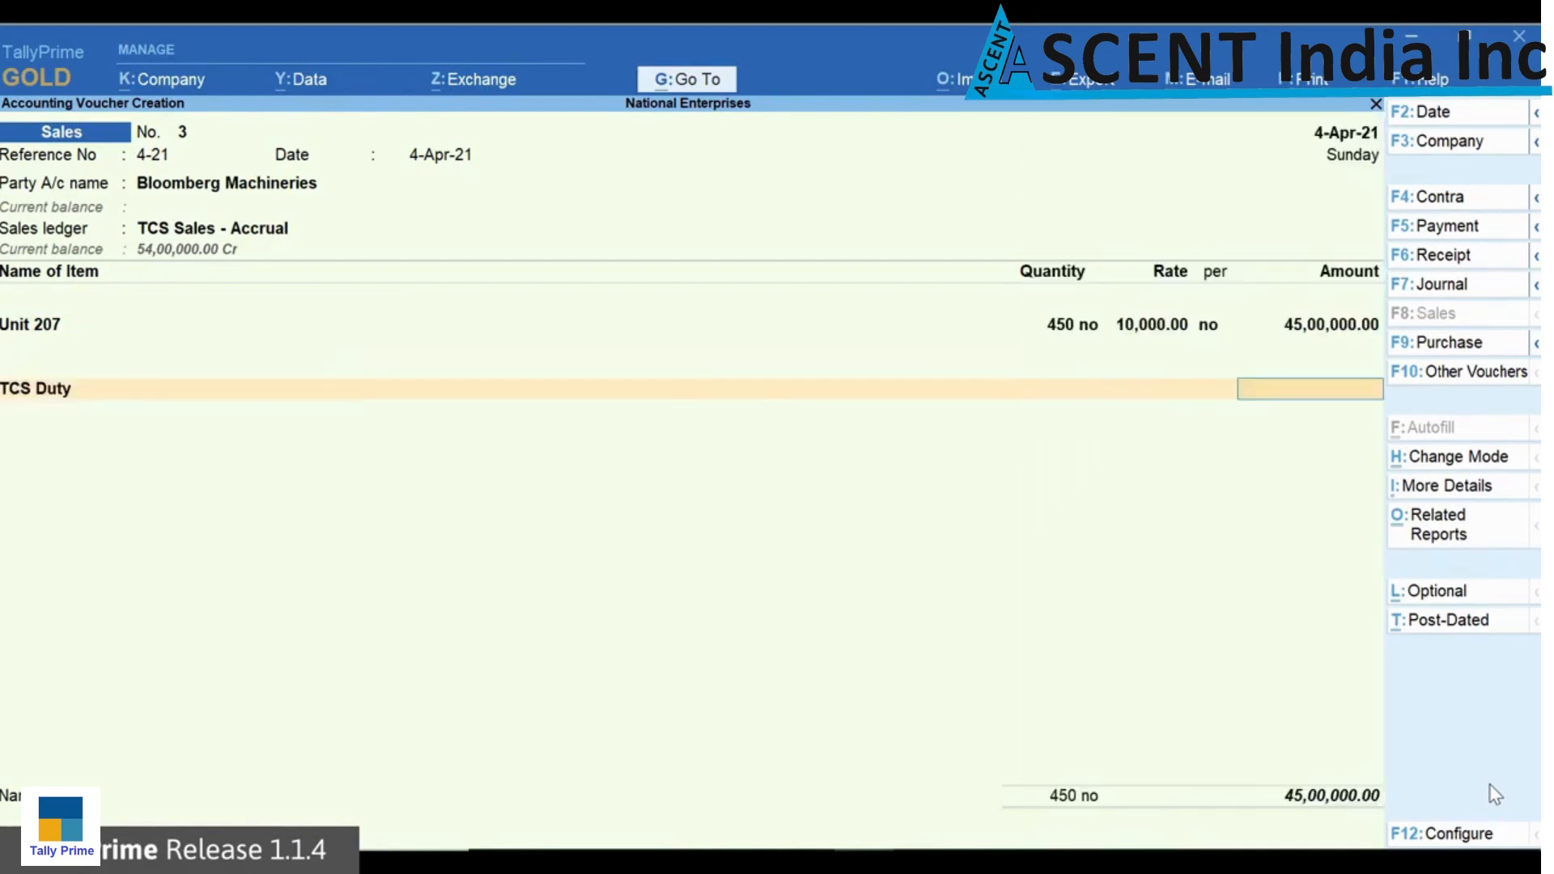
{"action": "key", "text": "BackSpace"}
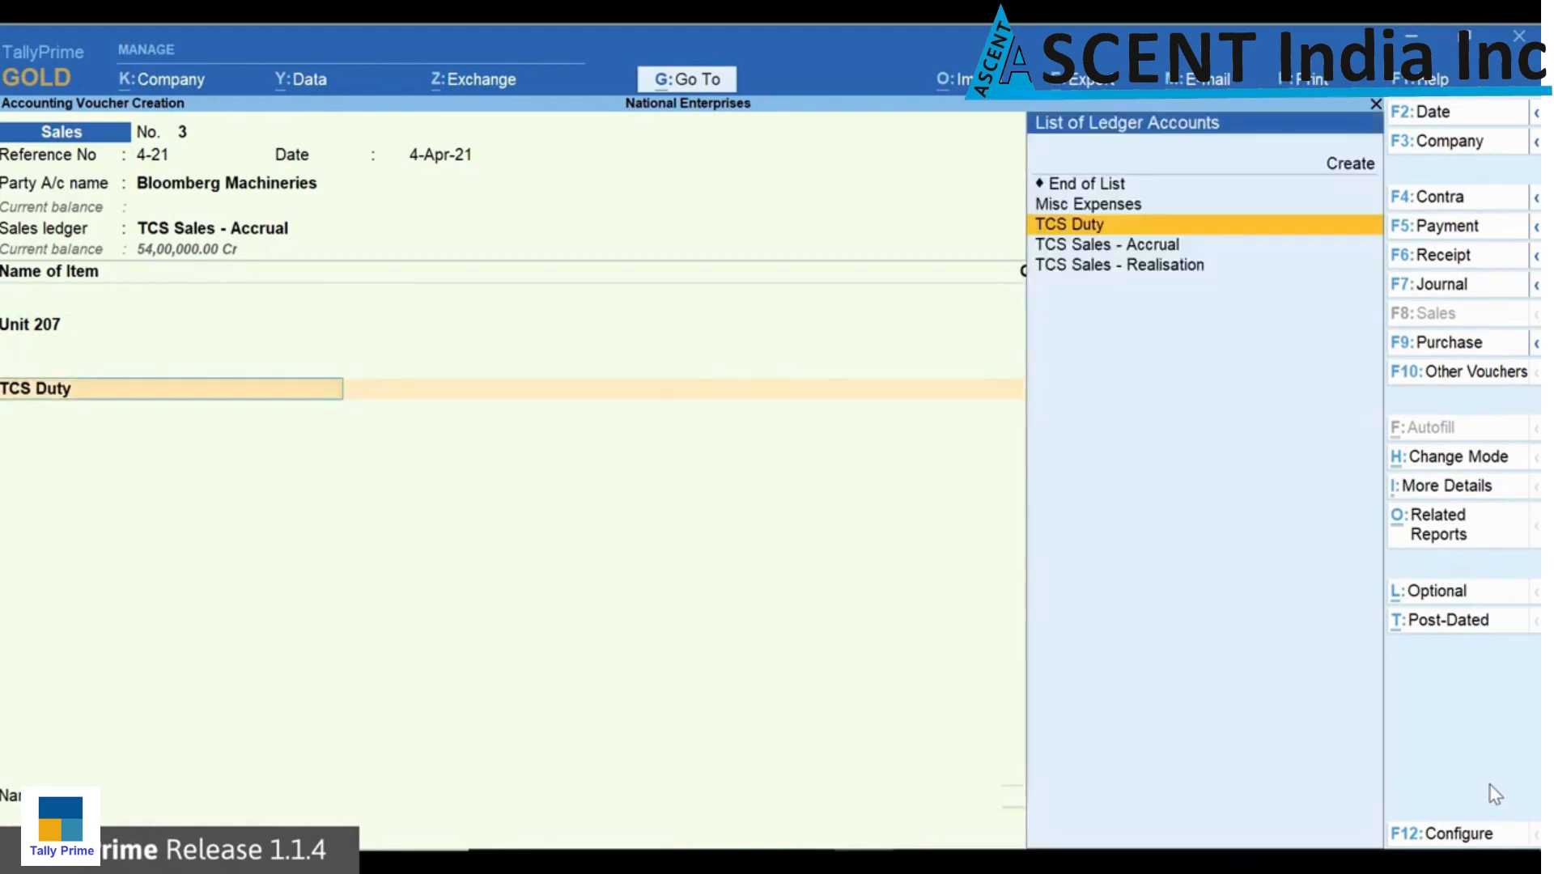
{"action": "key", "text": "Up"}
{"action": "key", "text": "Up"}
Step: End the ledger list, allocate 45,00,000 Dr for Bloomberg Machineries to new reference 4-21 and save the voucher
{"action": "key", "text": "Return"}
{"action": "key", "text": "Return"}
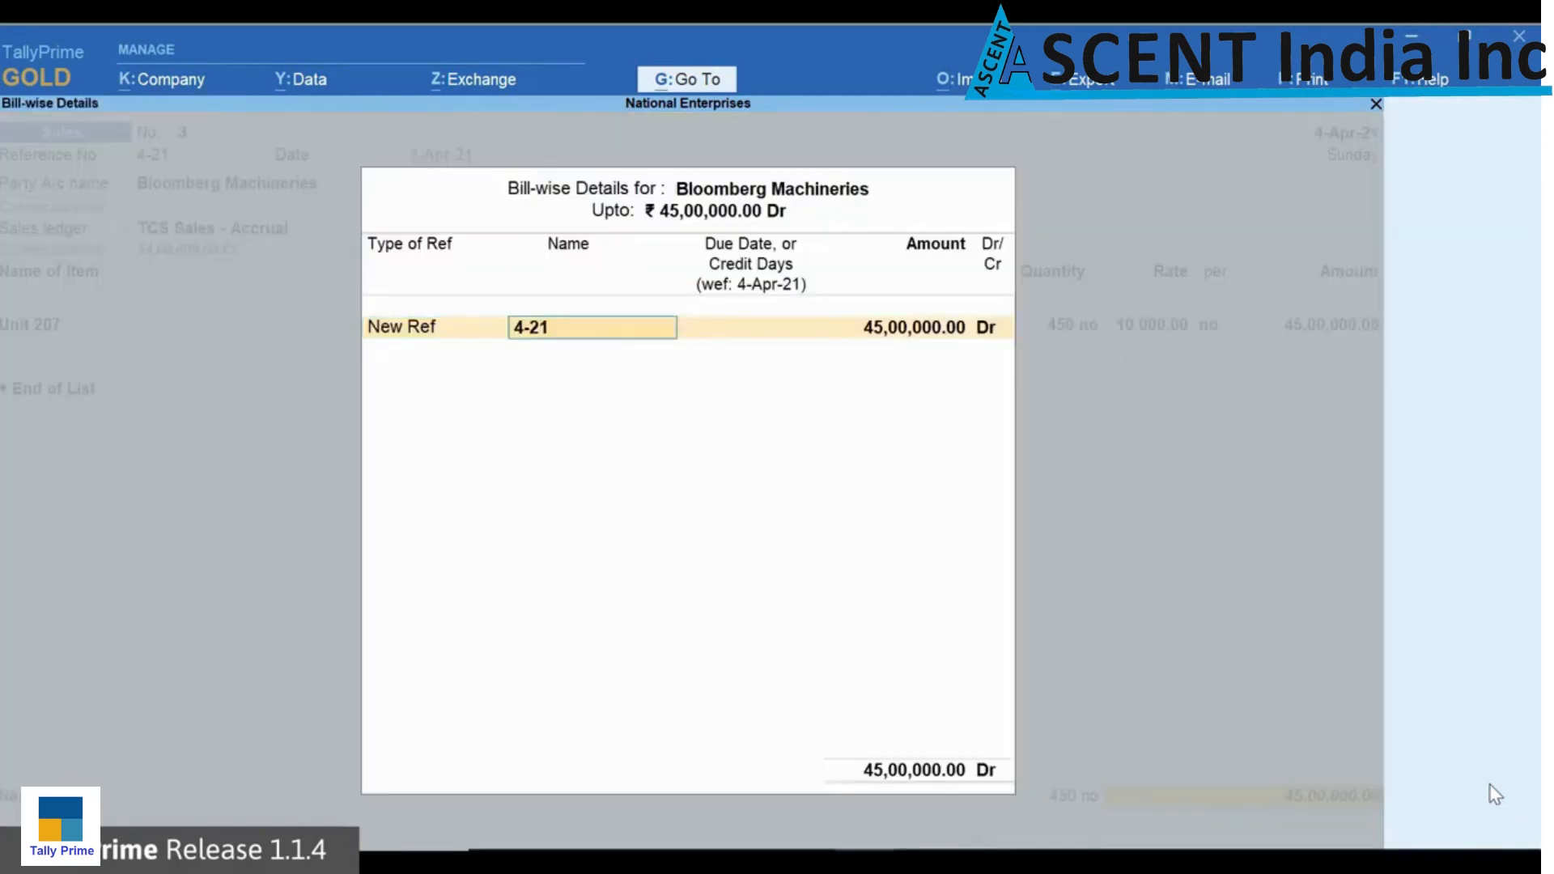
{"action": "key", "text": "Return"}
{"action": "key", "text": "Return"}
{"action": "key", "text": "Return"}
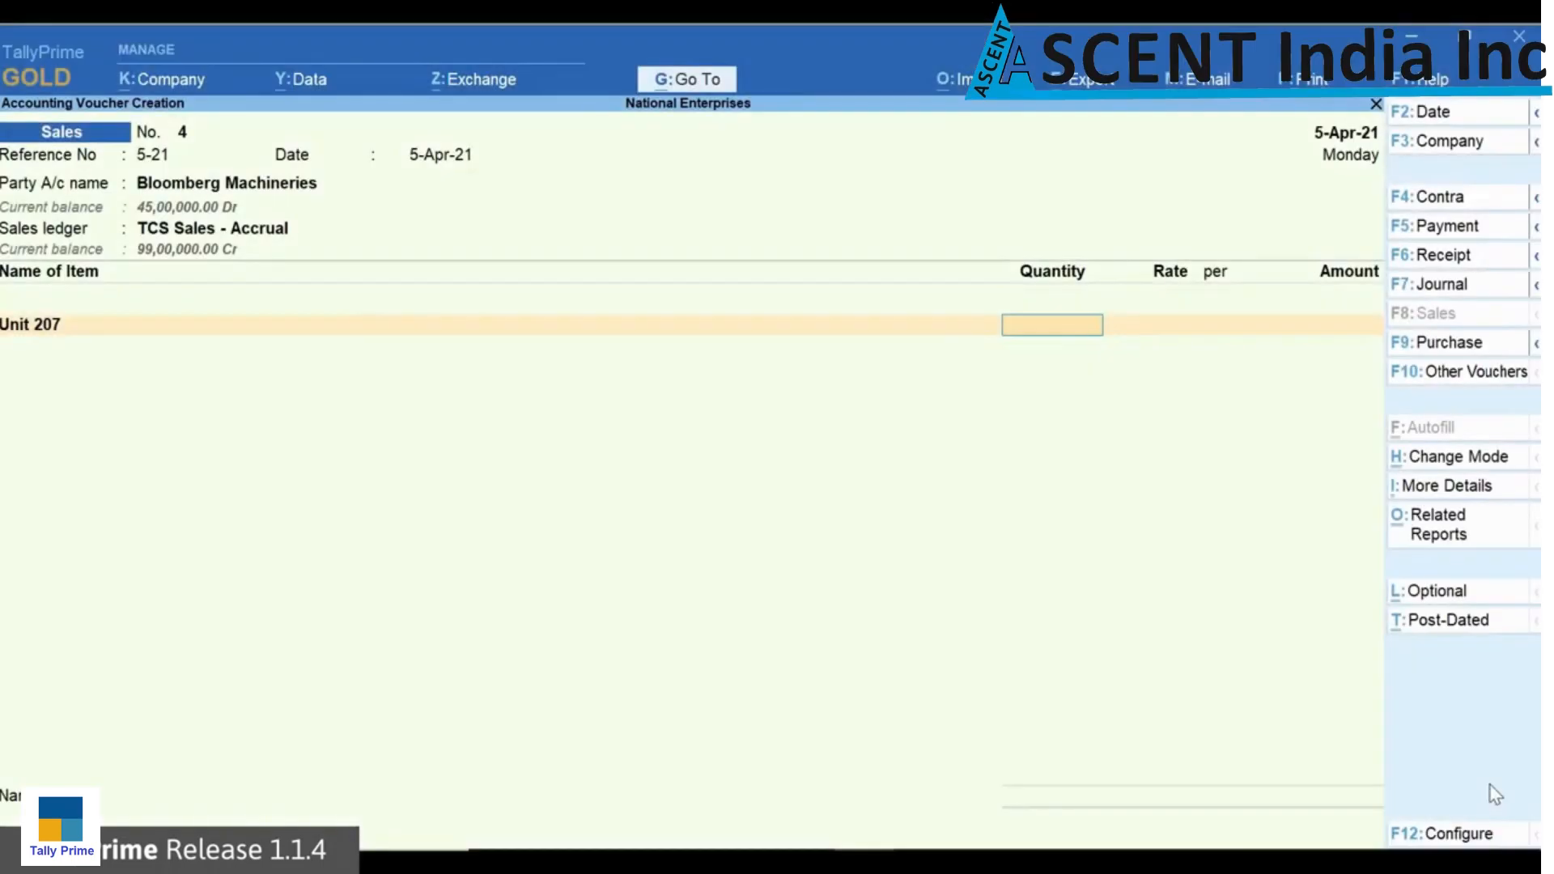
Step: Enter 100 no of Unit 207 at 10,000 each in the Bloomberg Machineries sales voucher and add the TCS Duty ledger
{"action": "type", "text": "100"}
{"action": "key", "text": "Return"}
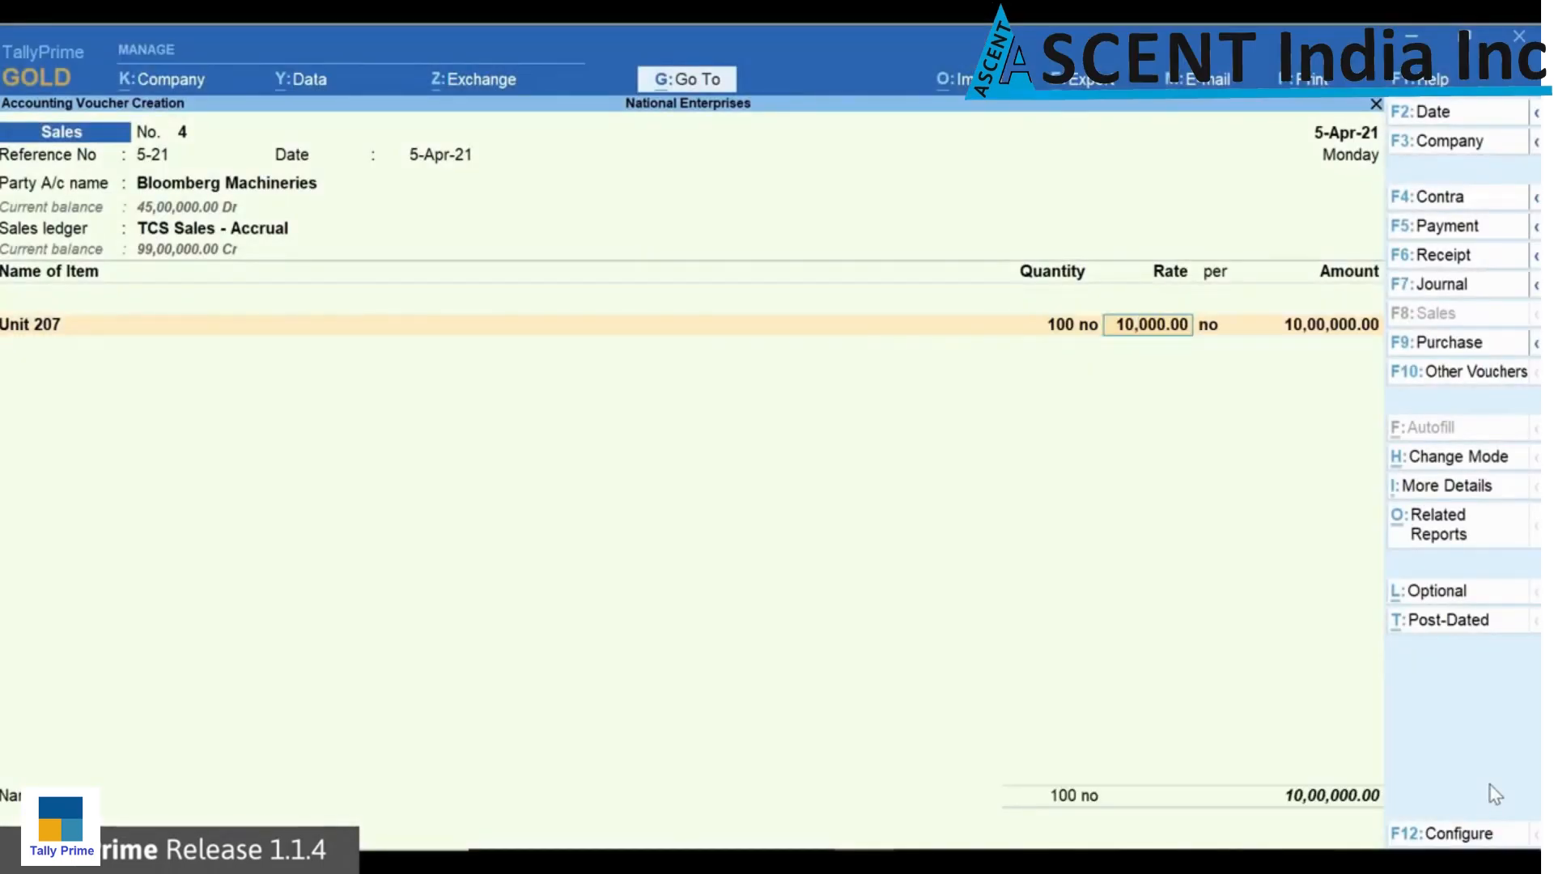
{"action": "key", "text": "Return"}
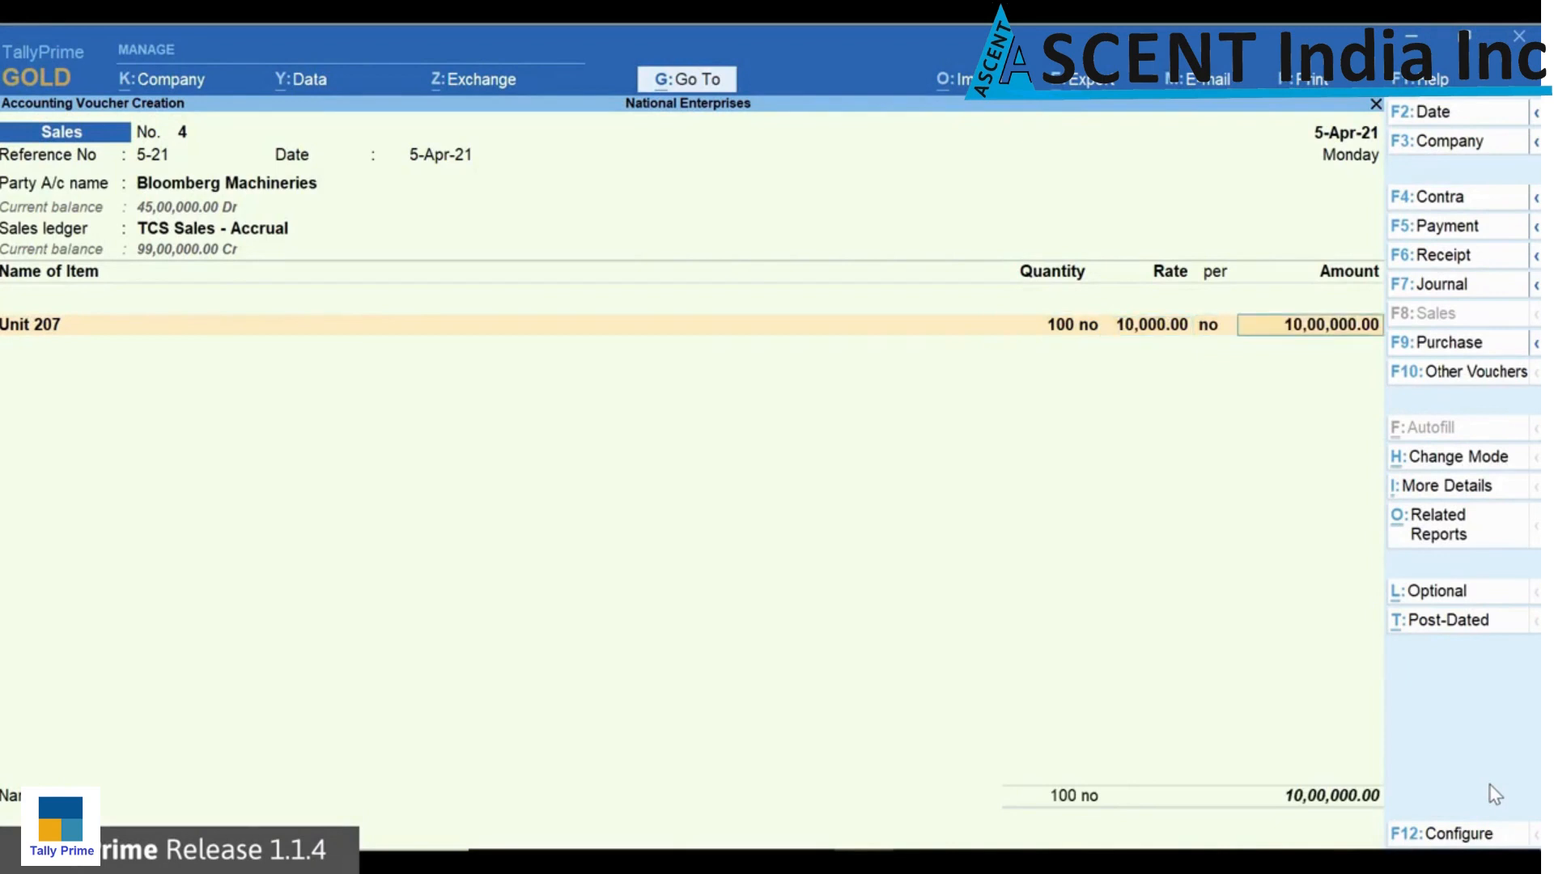
{"action": "key", "text": "Return"}
{"action": "key", "text": "Return"}
{"action": "type", "text": "T"}
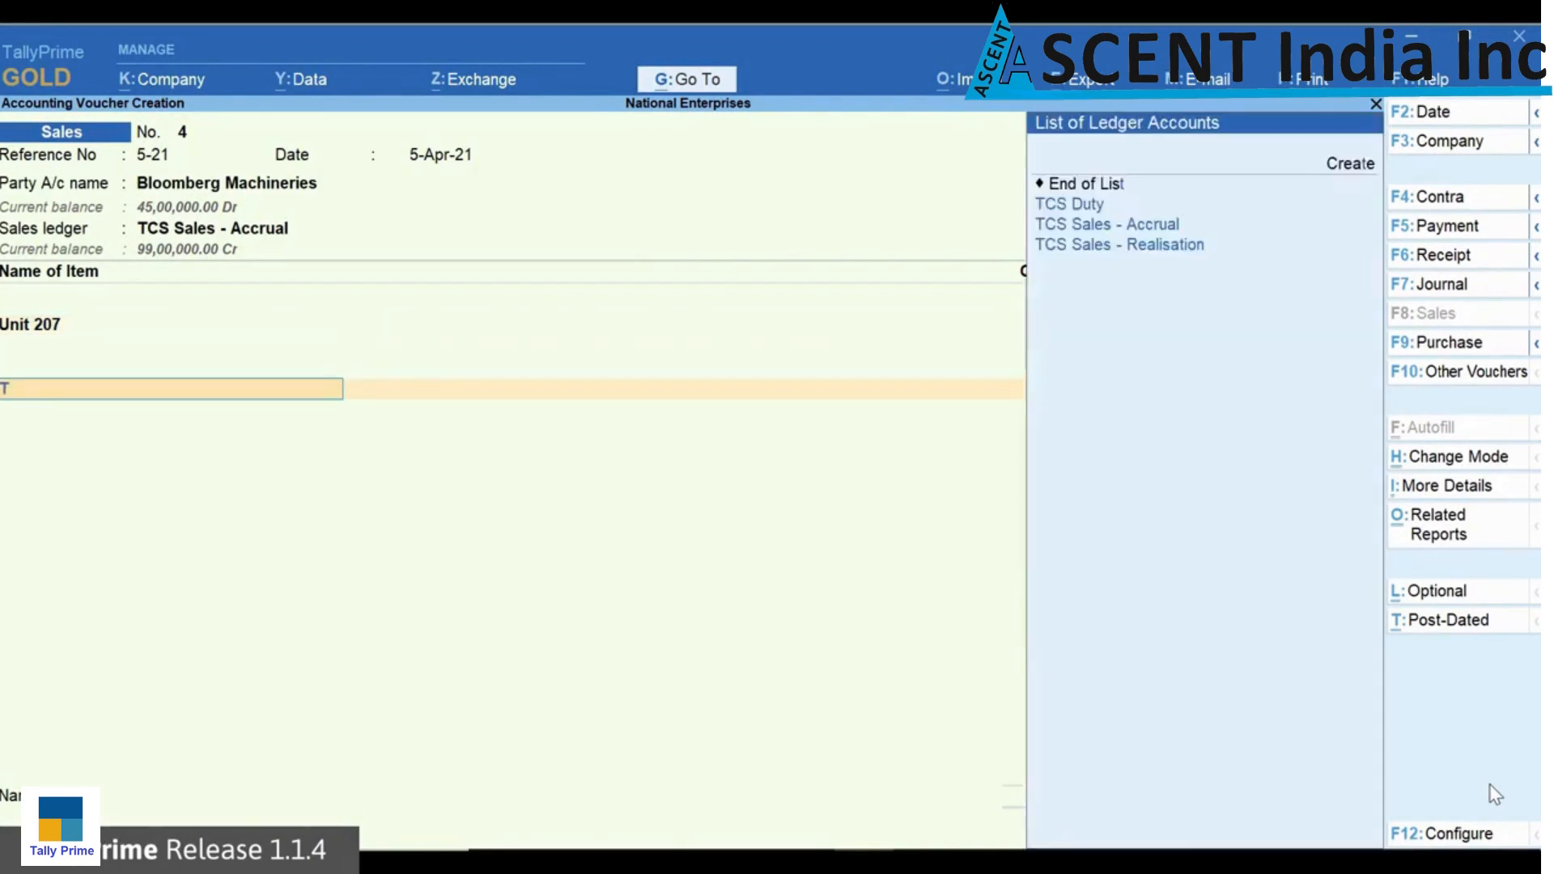
{"action": "key", "text": "Return"}
{"action": "key", "text": "Return"}
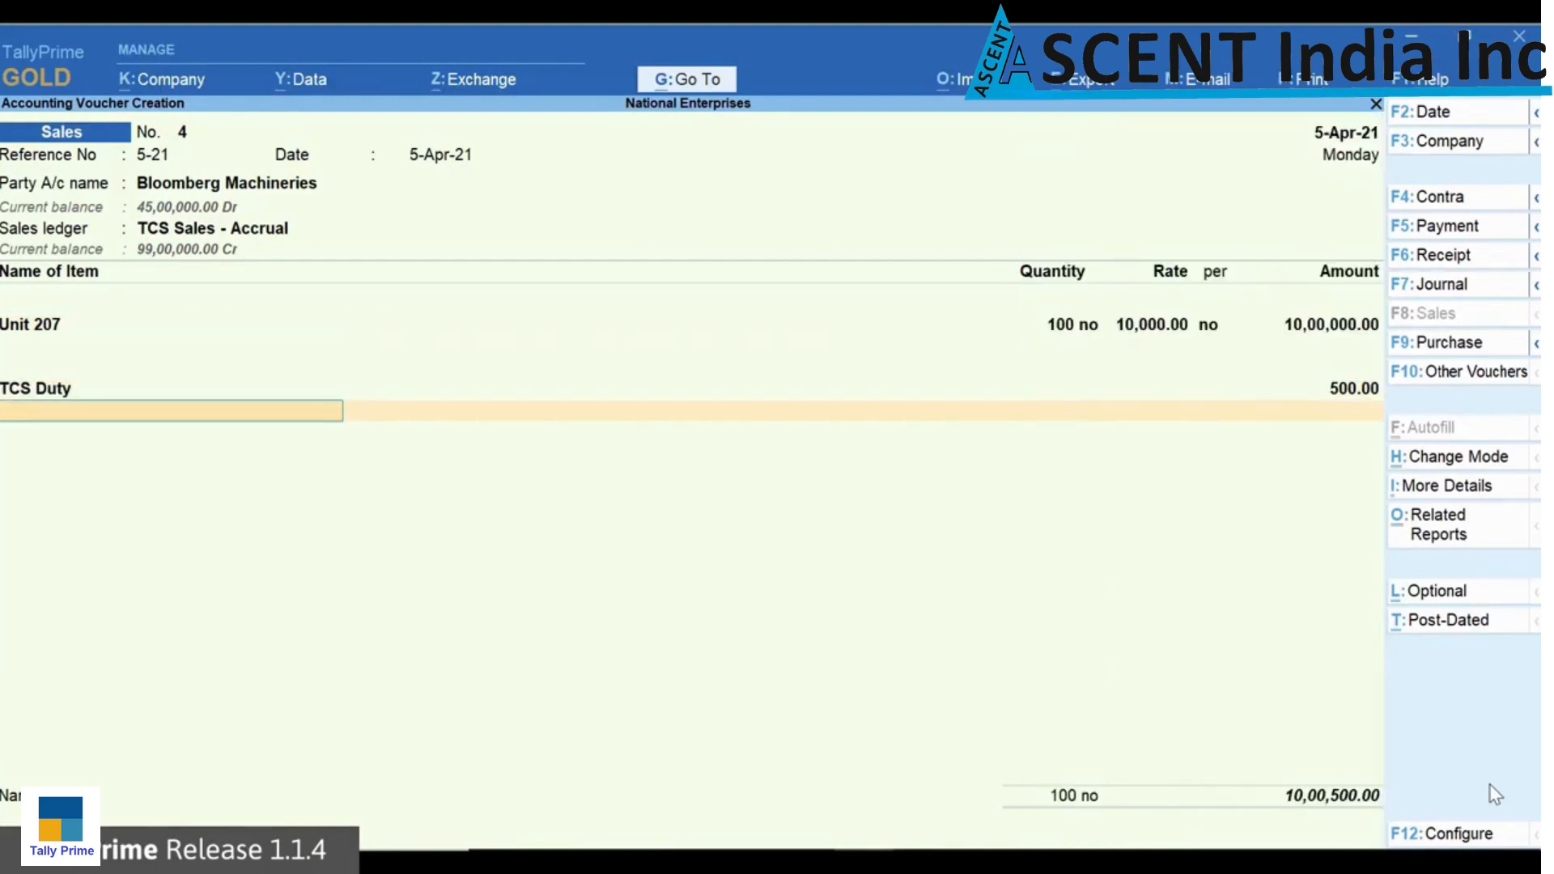
Step: Examine the detailed TCS tax analysis for the Bloomberg Machineries sales voucher
{"action": "key", "text": "ctrl+o"}
{"action": "key", "text": "Return"}
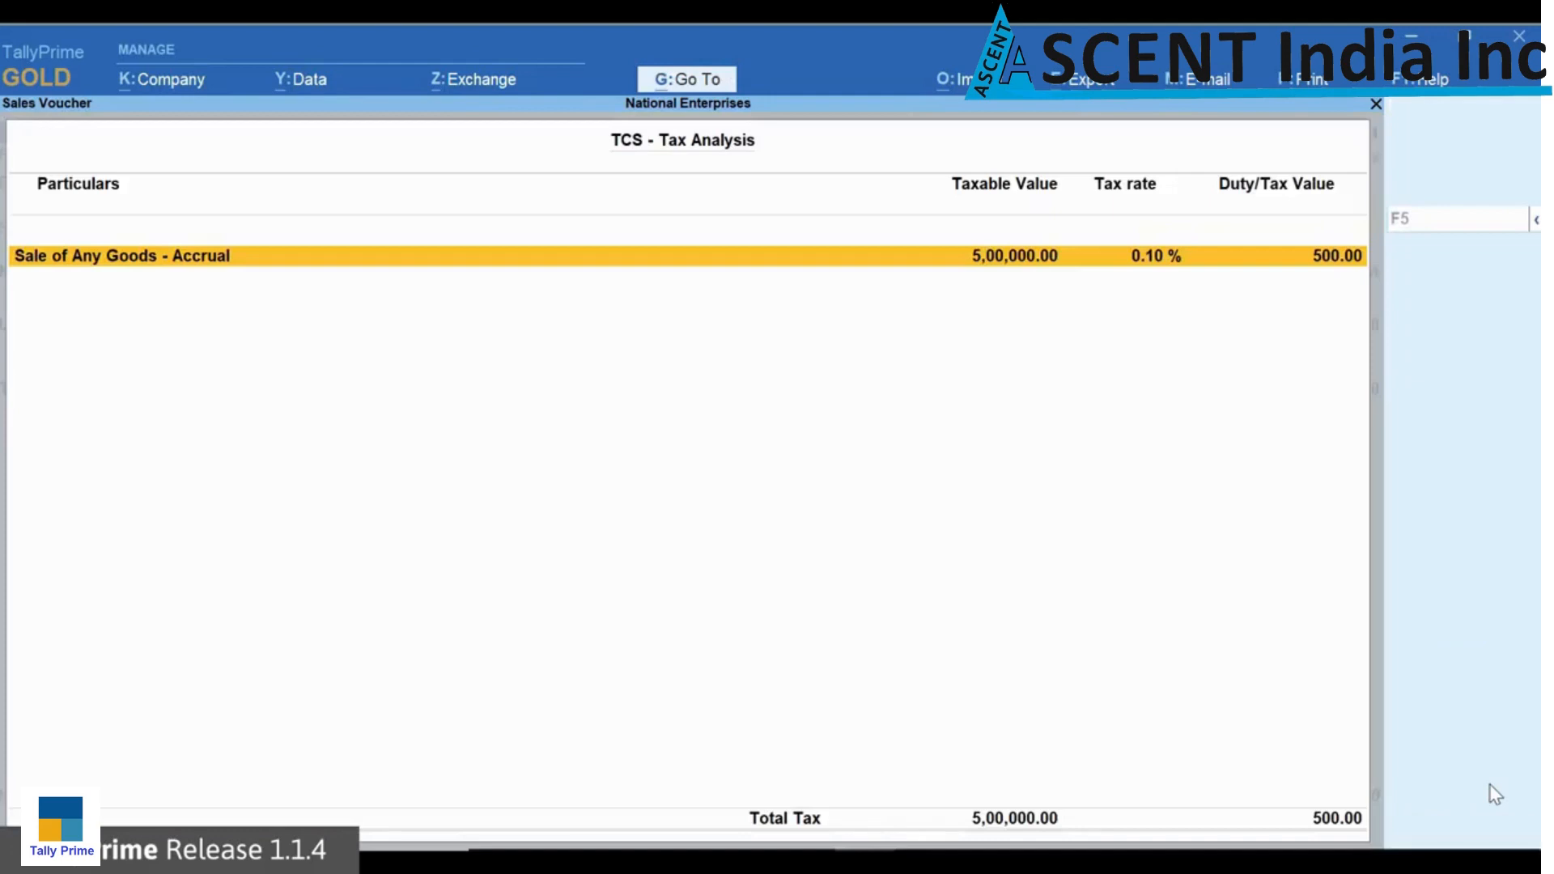
{"action": "key", "text": "alt+F5"}
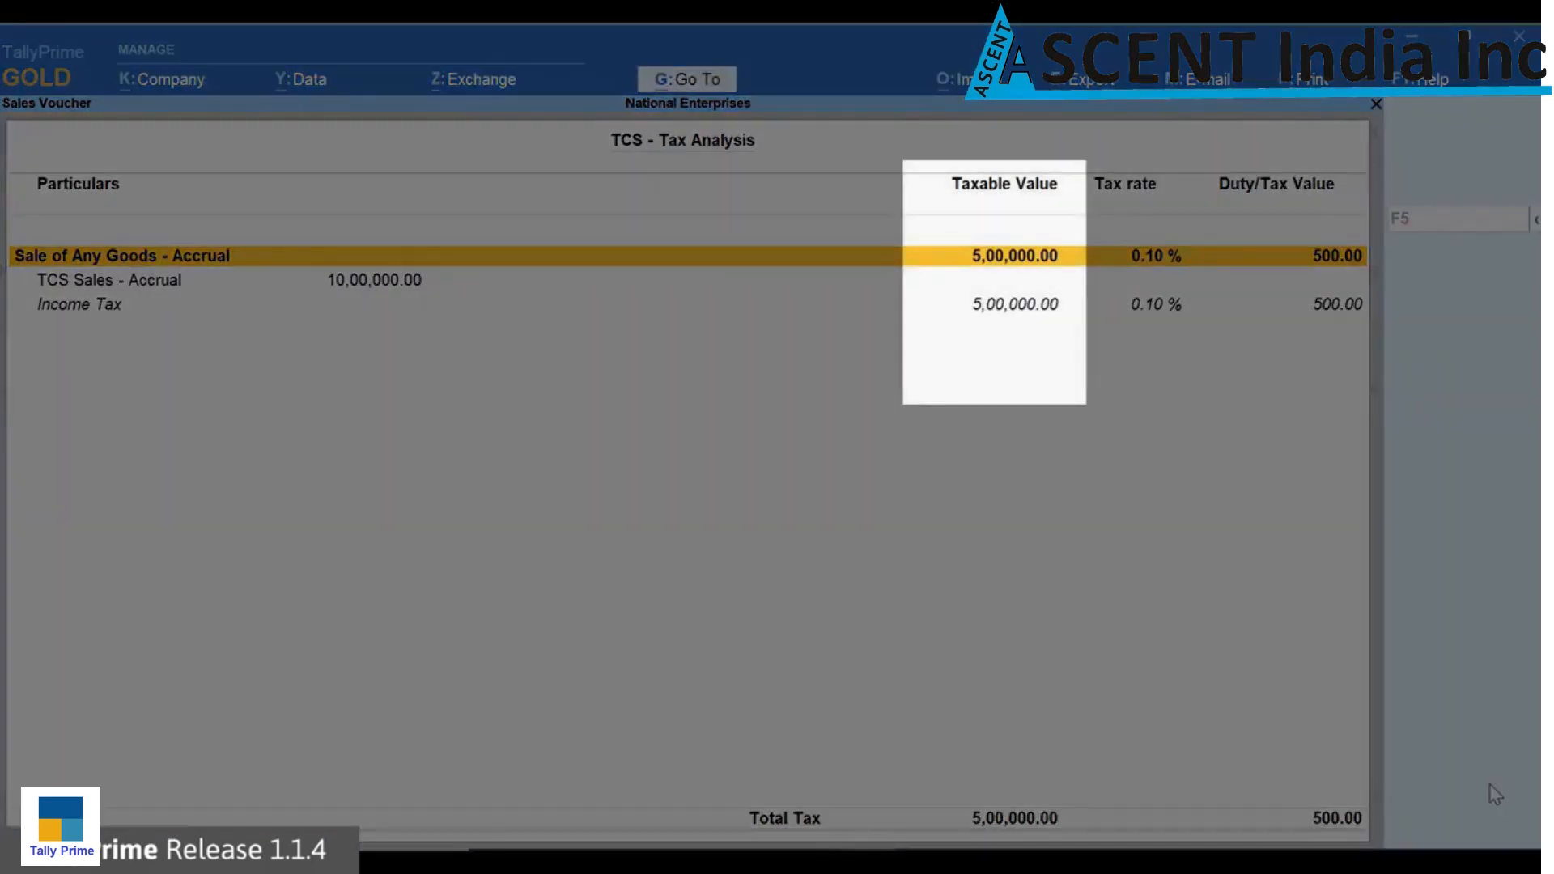
{"action": "key", "text": "Escape"}
Step: Complete the Bloomberg Machineries sales voucher with reference 5-21, leaving the narration blank, and save it
{"action": "key", "text": "Return"}
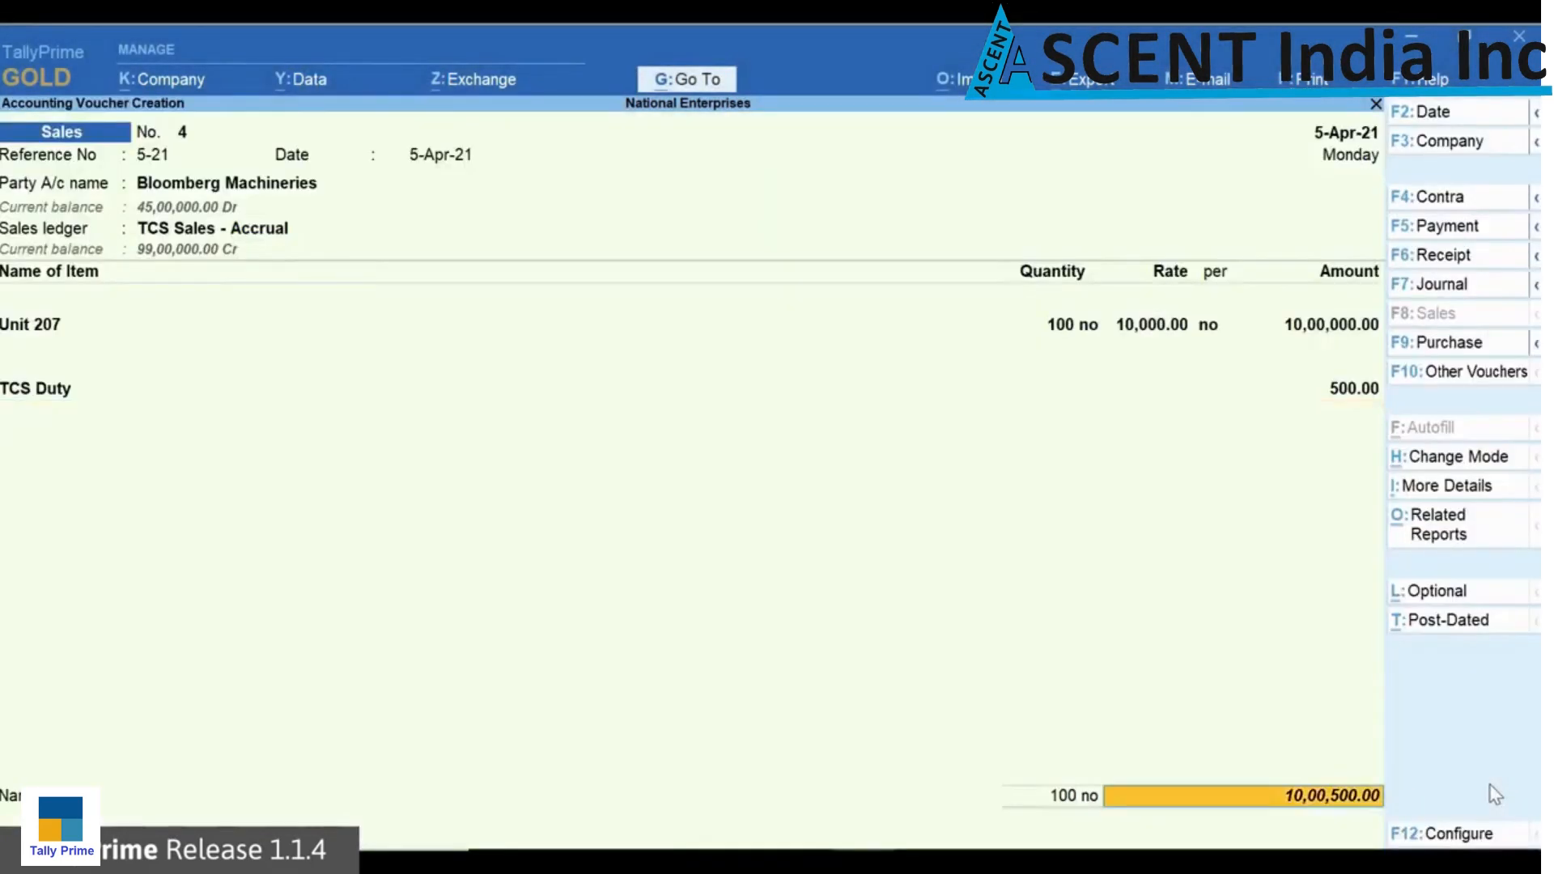
{"action": "key", "text": "Return"}
{"action": "key", "text": "Return"}
{"action": "key", "text": "Return"}
{"action": "key", "text": "Return"}
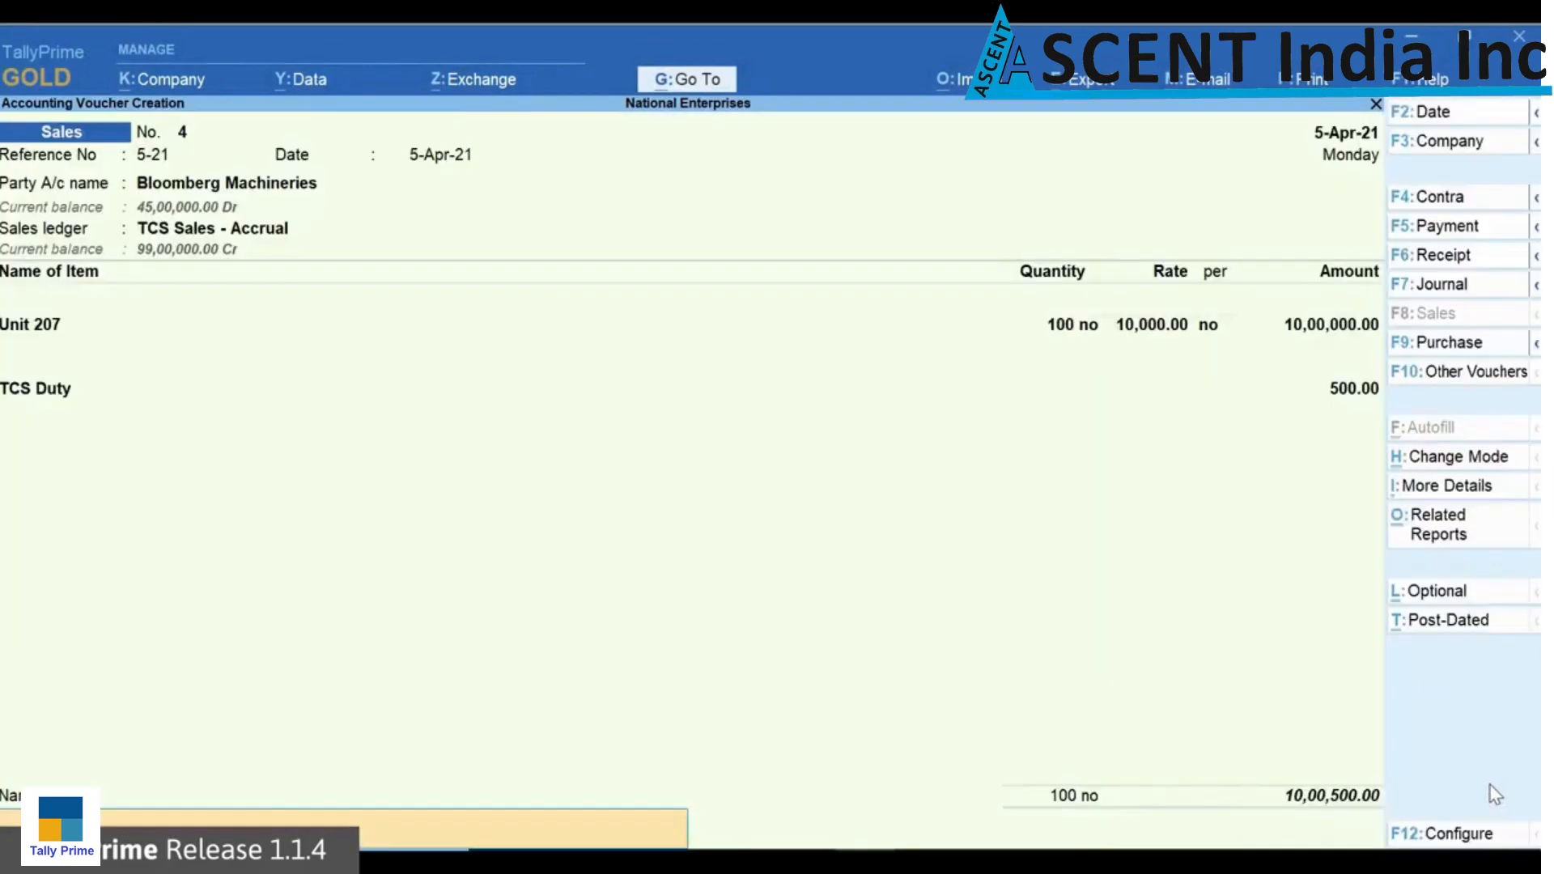
{"action": "key", "text": "Return"}
{"action": "key", "text": "Return"}
Step: Open Form 27EQ and examine the party-wise details of Collection at Normal Rate
{"action": "key", "text": "alt+g"}
{"action": "type", "text": "For"}
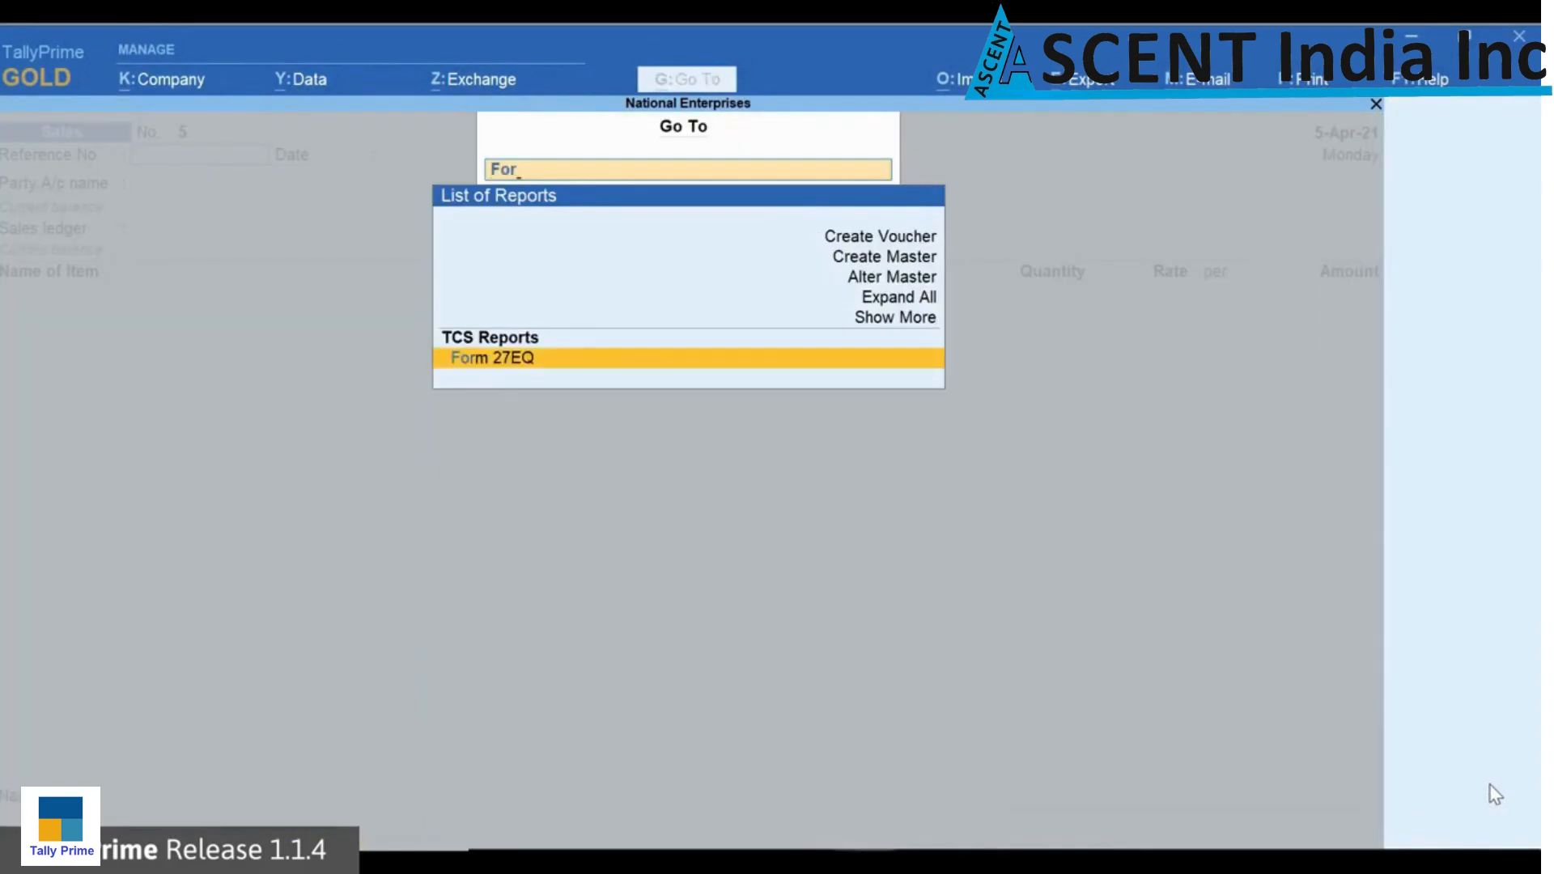
{"action": "key", "text": "Return"}
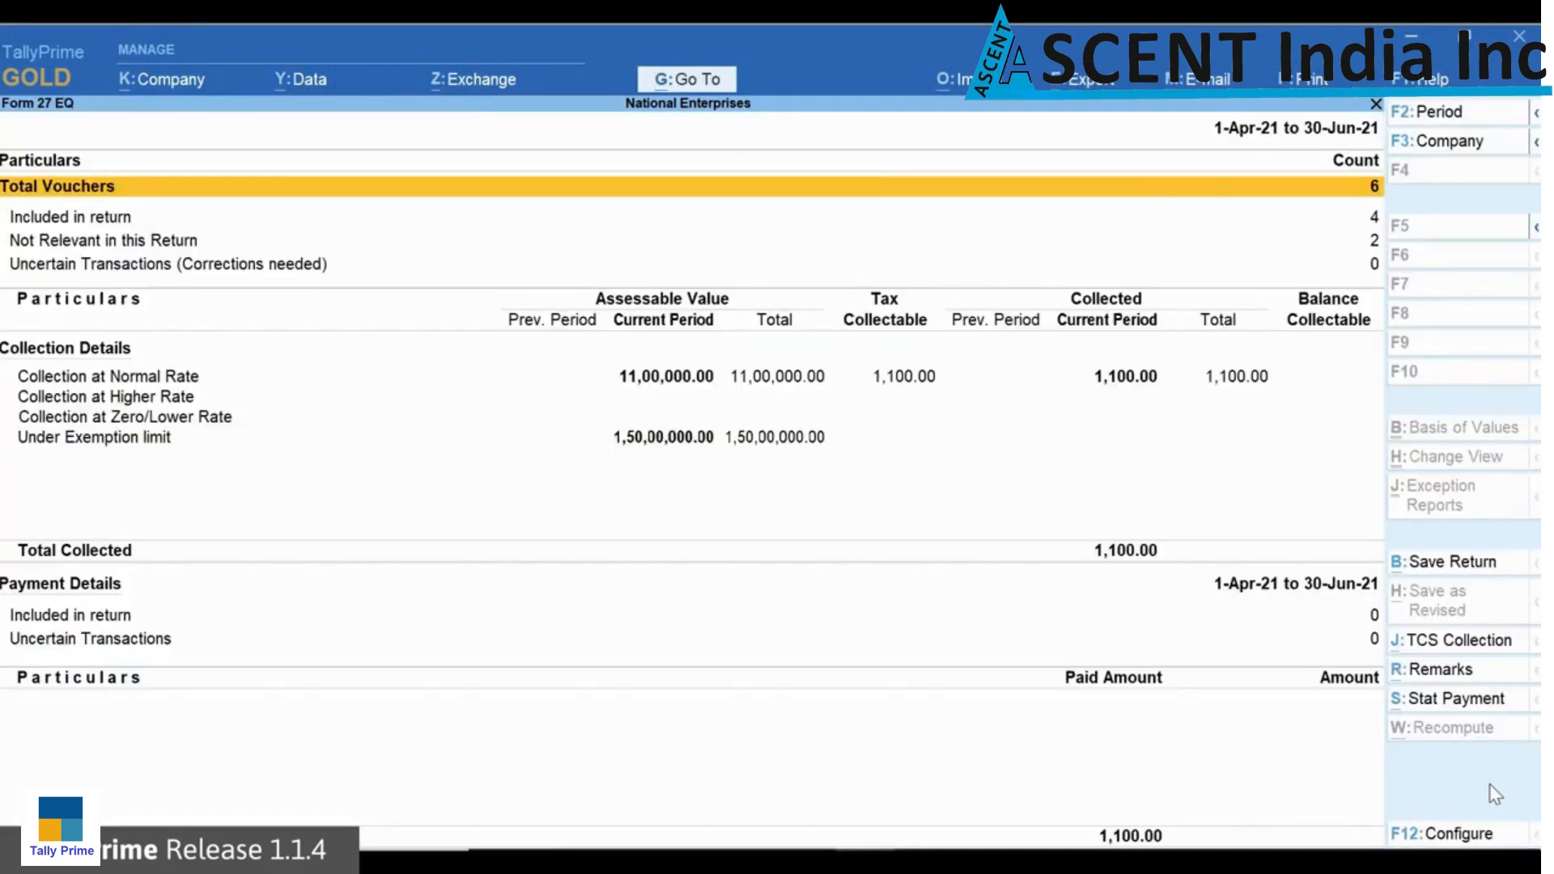
{"action": "key", "text": "Down"}
{"action": "key", "text": "Down"}
{"action": "key", "text": "Down"}
{"action": "key", "text": "Down"}
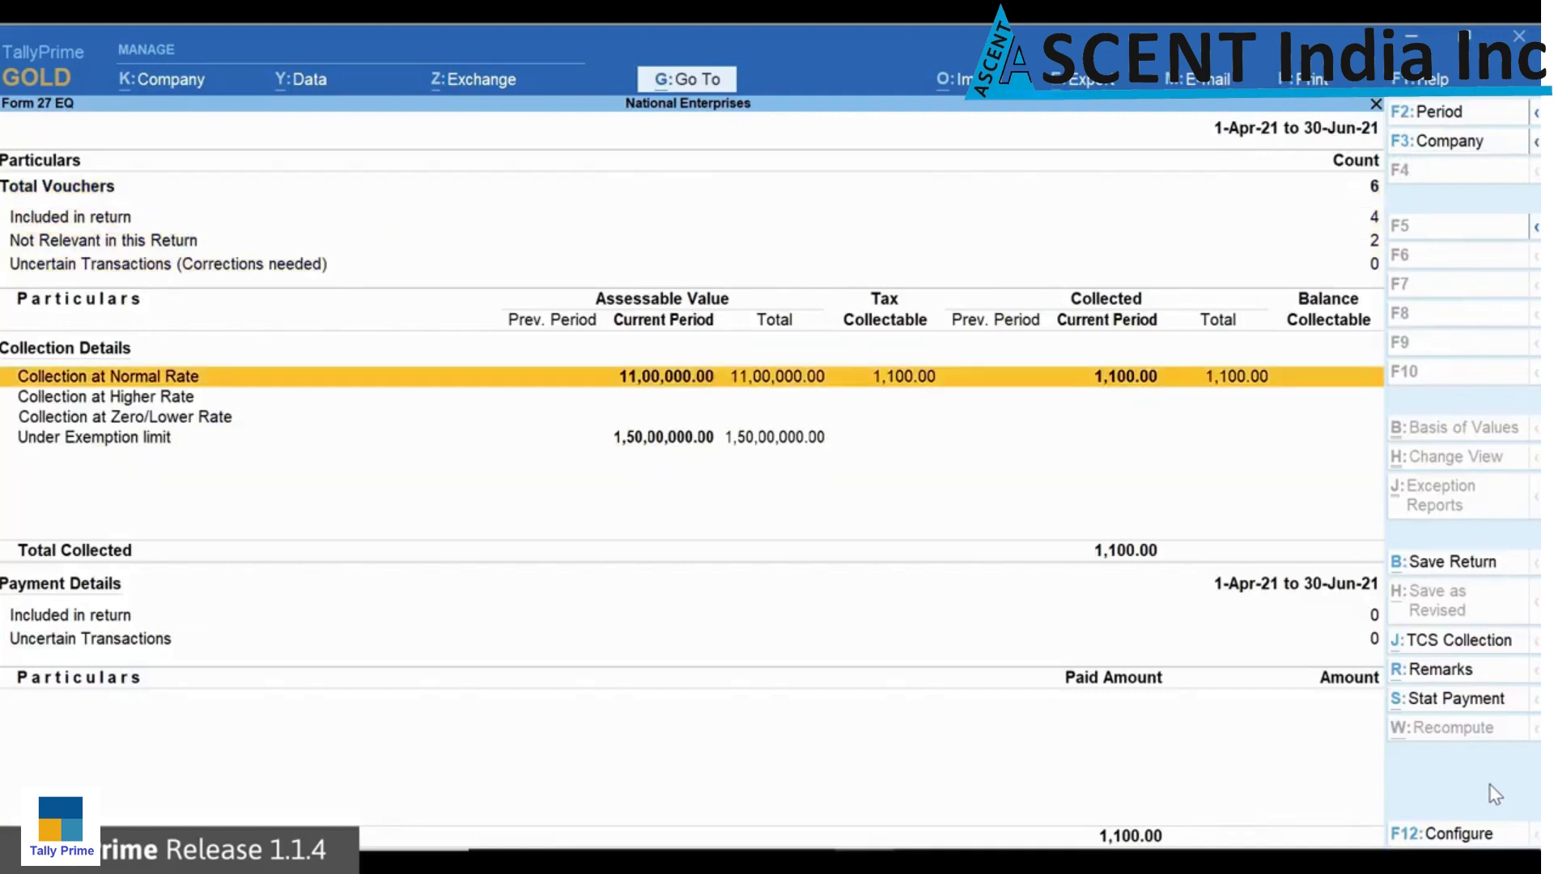
{"action": "key", "text": "Return"}
{"action": "key", "text": "Down"}
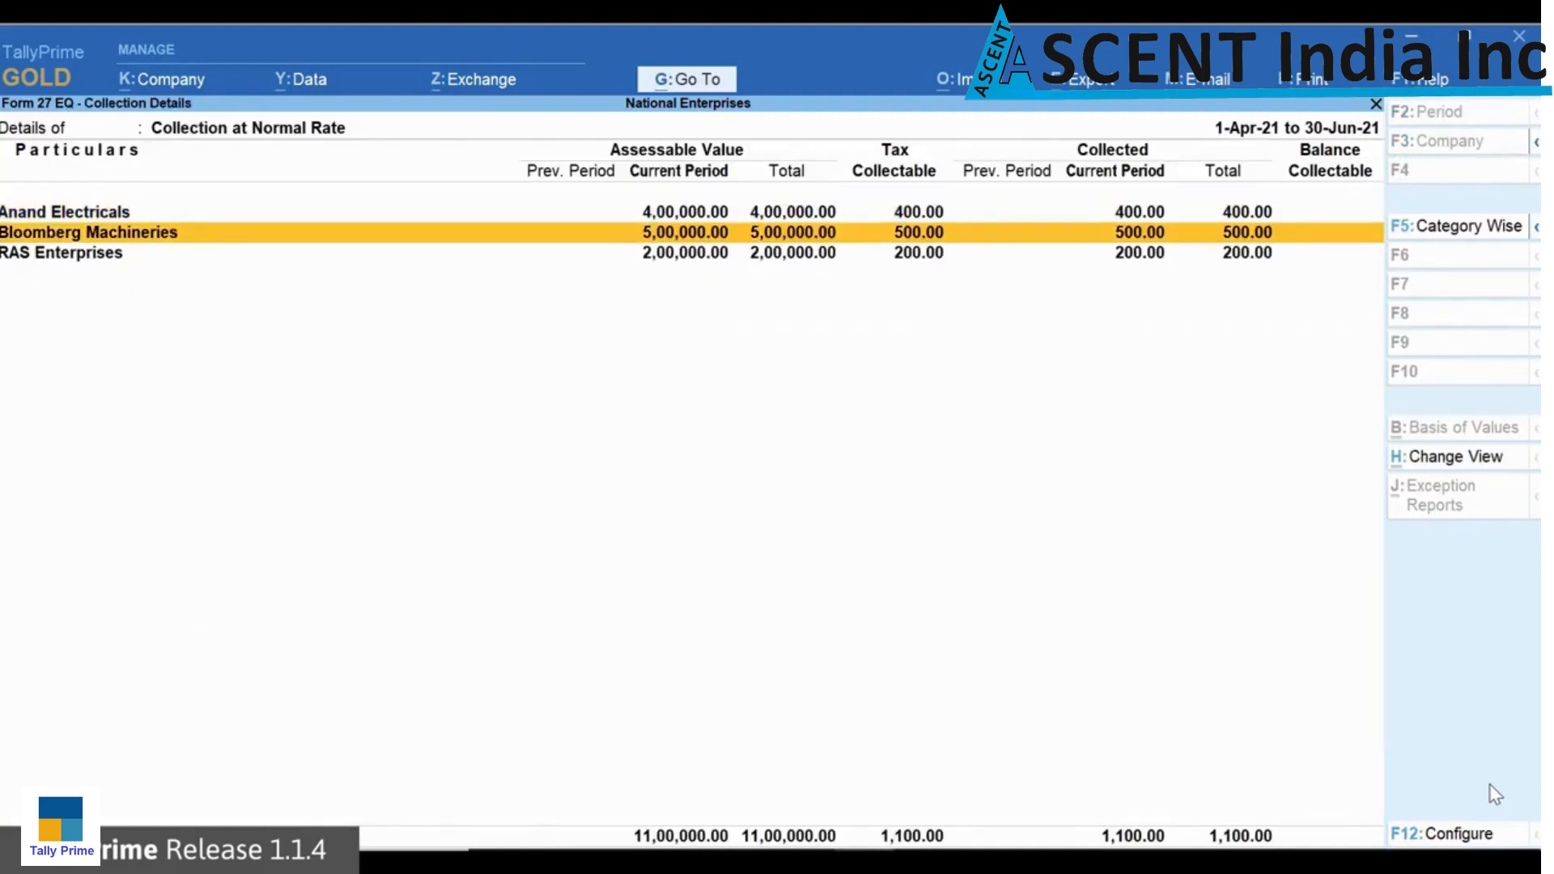
{"action": "key", "text": "Escape"}
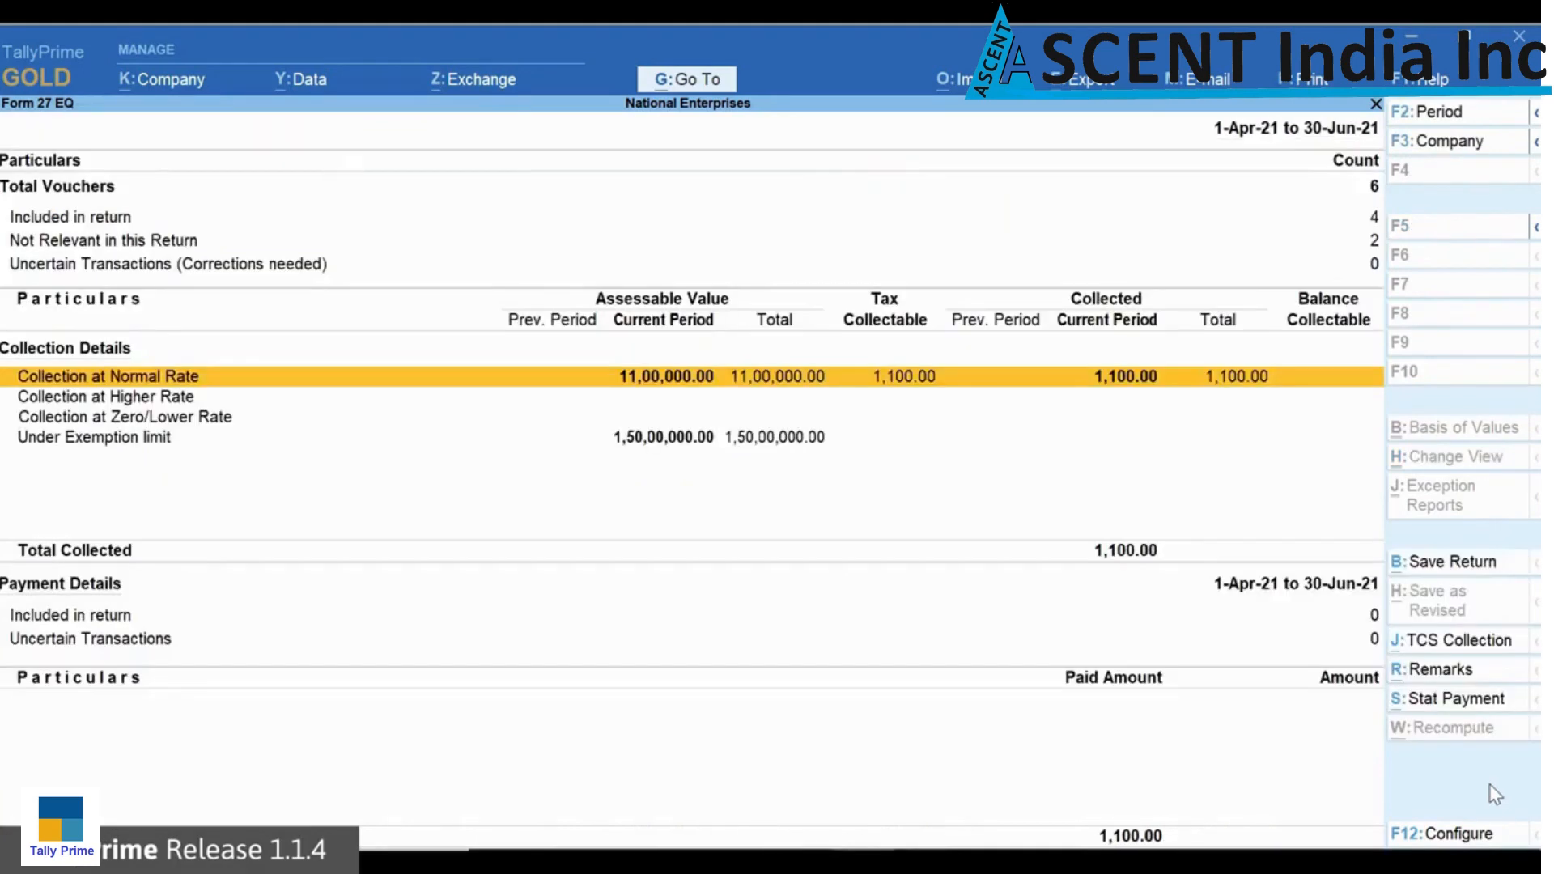
Step: Examine the party-wise details of the Under Exemption limit collections in Form 27EQ
{"action": "key", "text": "Down"}
{"action": "key", "text": "Down"}
{"action": "key", "text": "Down"}
{"action": "key", "text": "Return"}
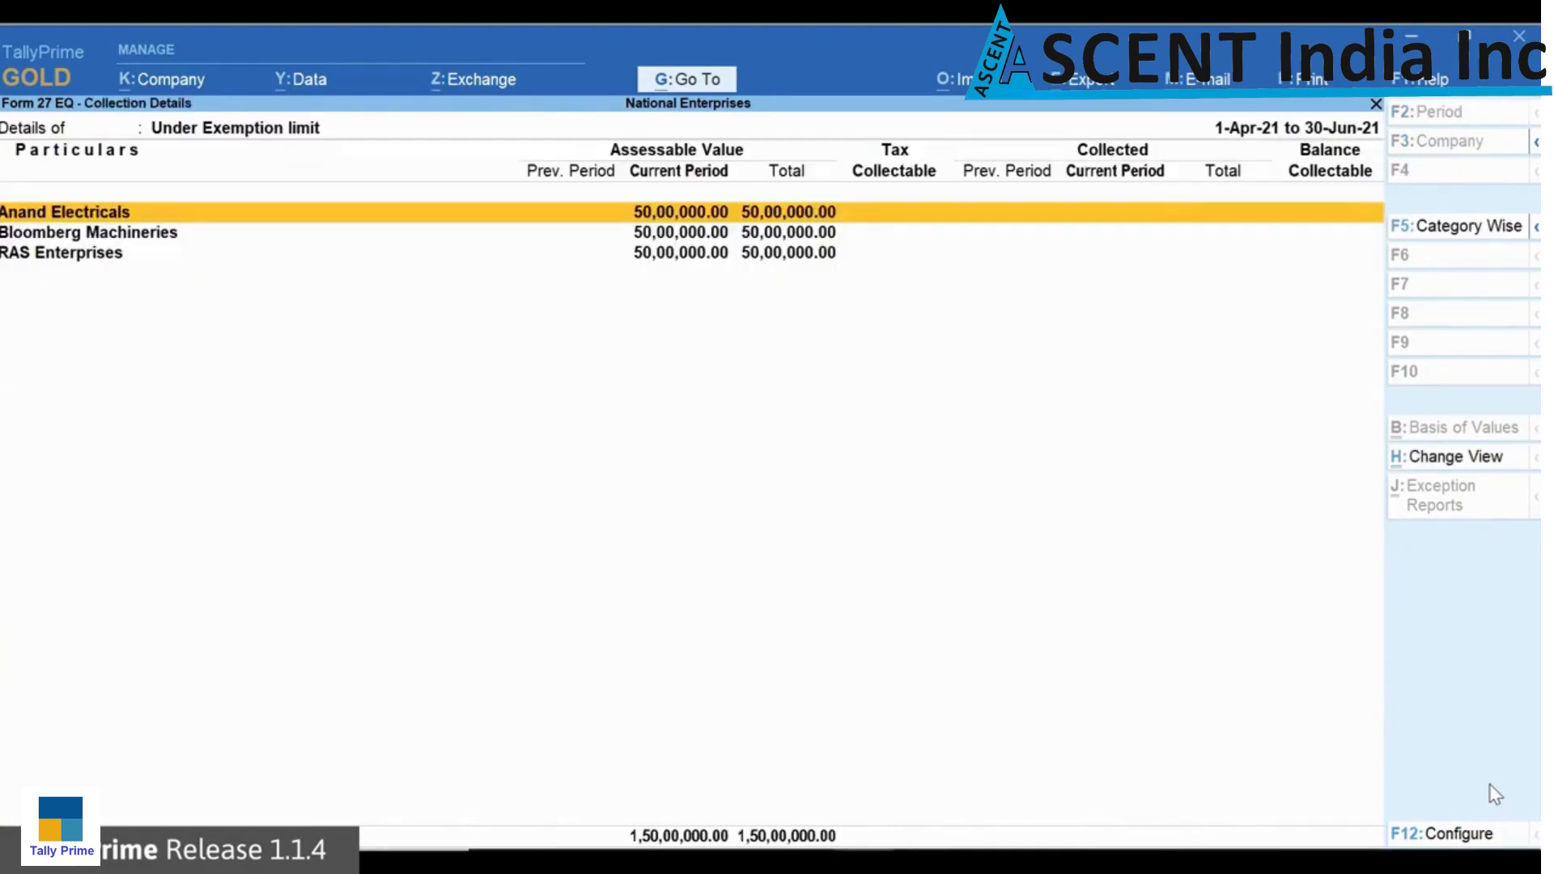
{"action": "key", "text": "Down"}
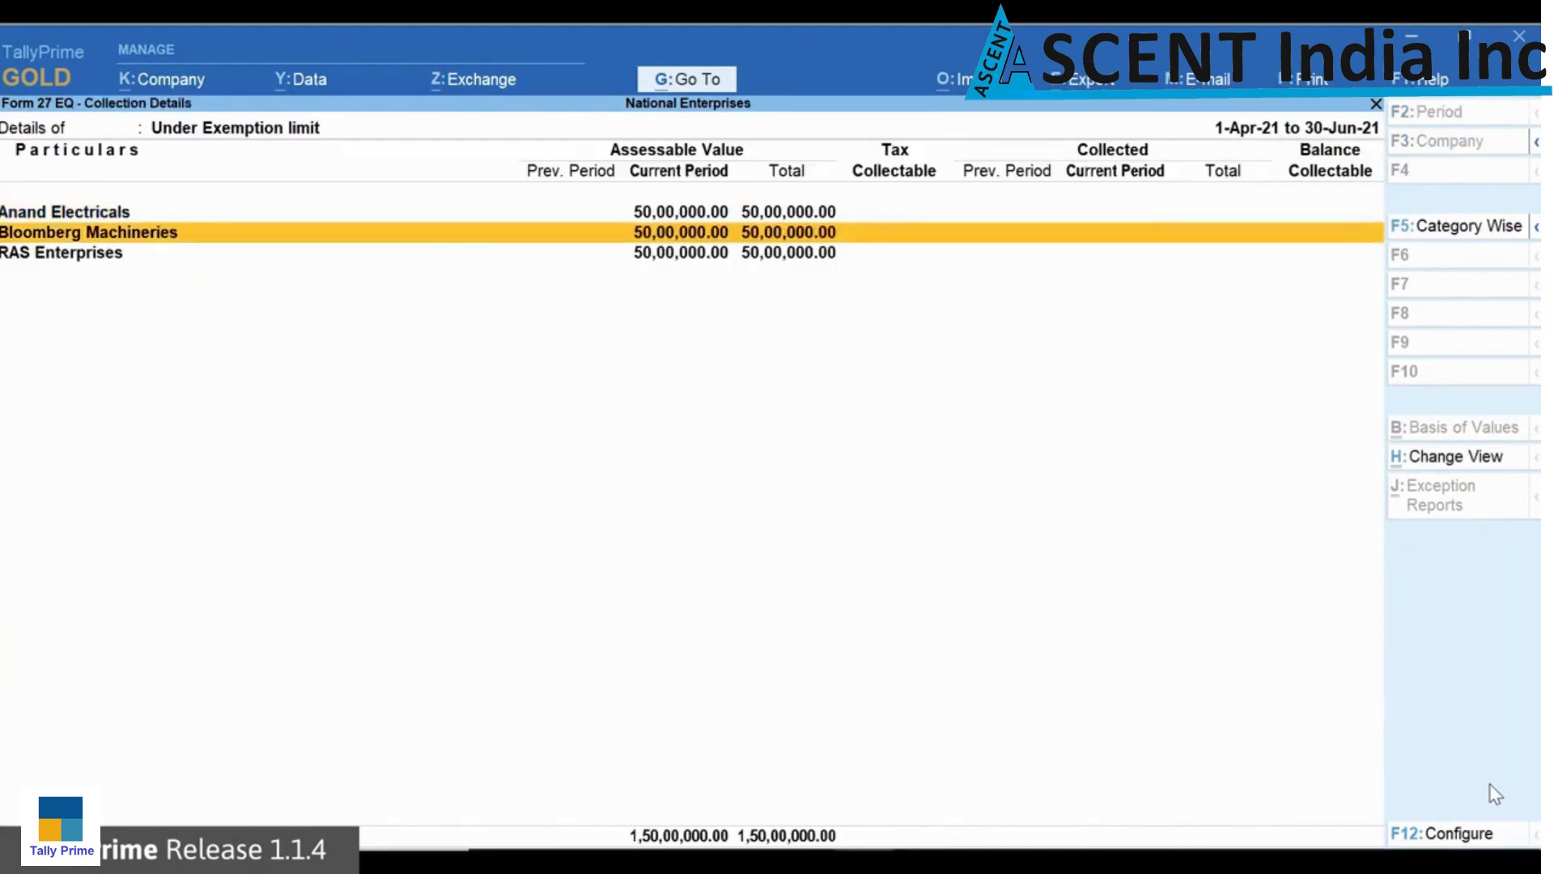
{"action": "key", "text": "Escape"}
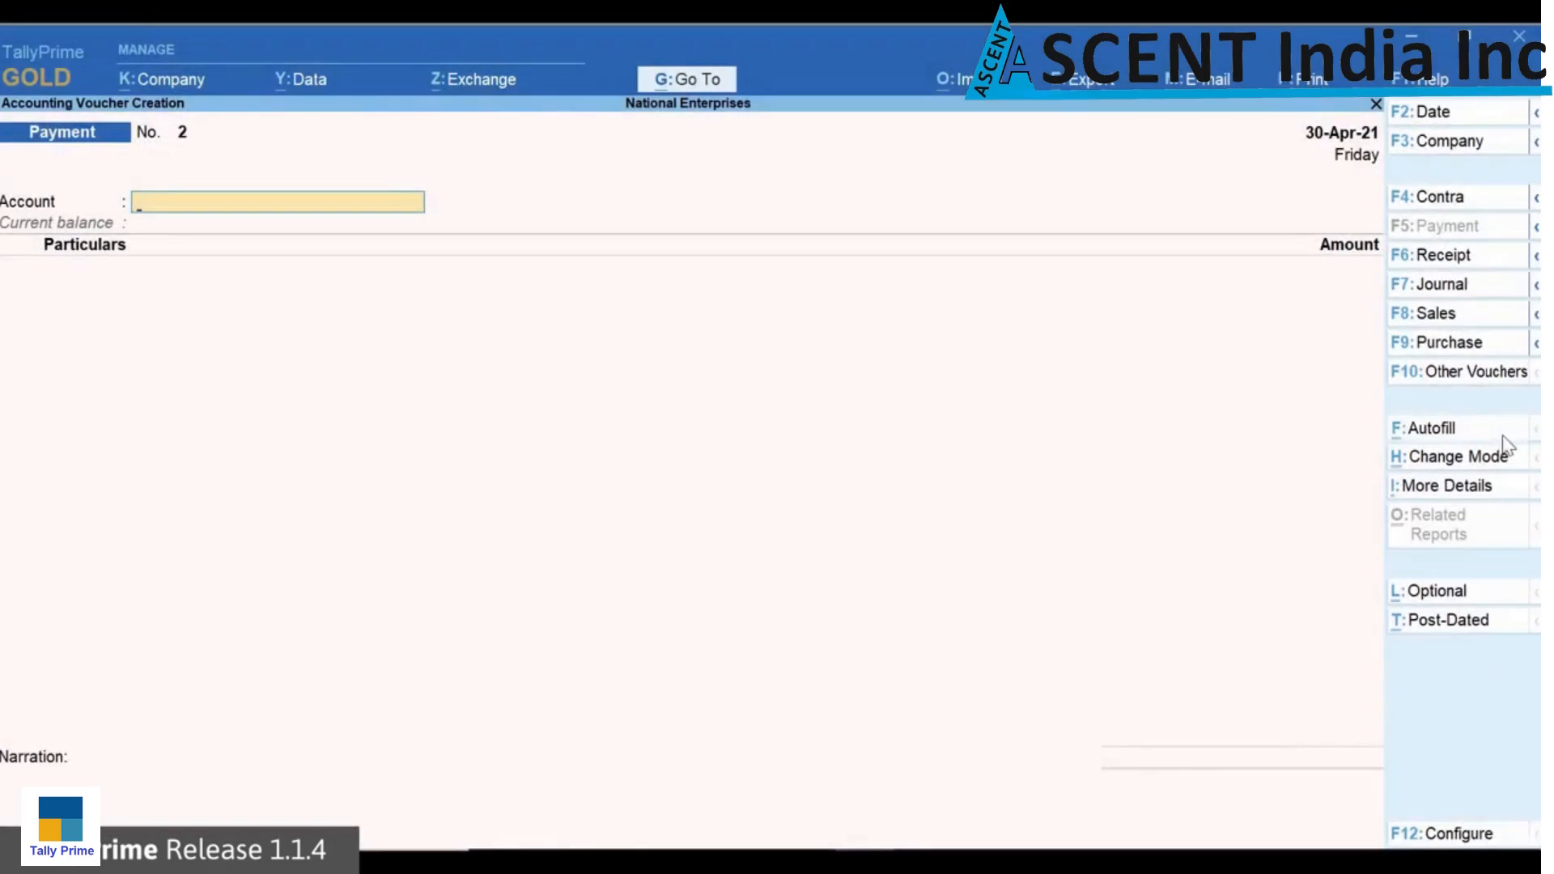
Step: Autofill the payment voucher as a TCS Stat Payment for 1-Apr-21 to 30-Jun-21, collected till 30-4-2021
{"action": "left_click", "coordinate": [1505, 446]}
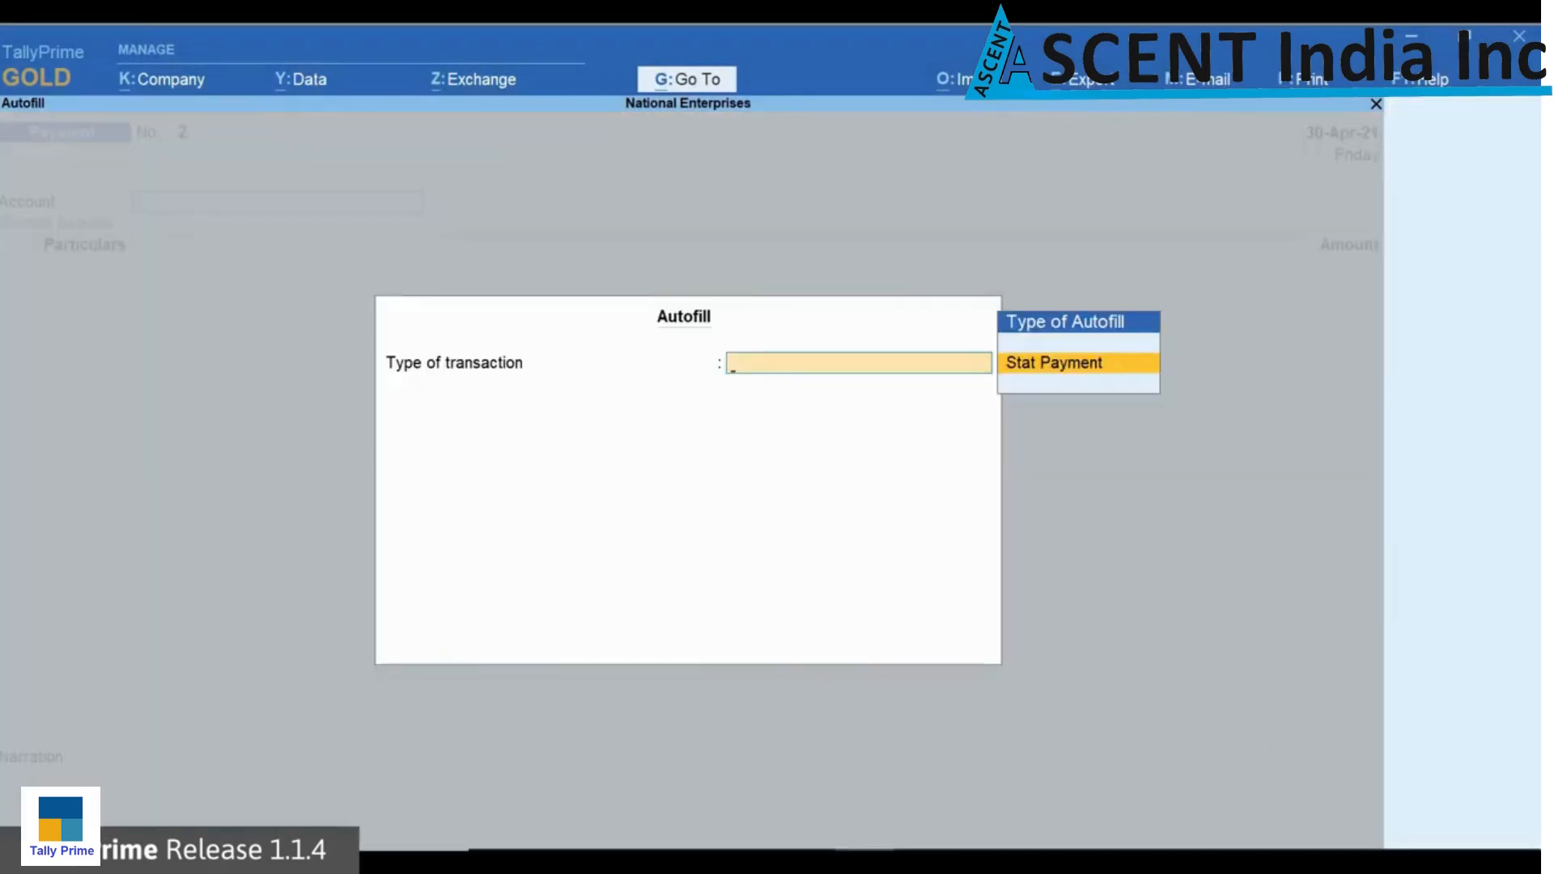
{"action": "key", "text": "Return"}
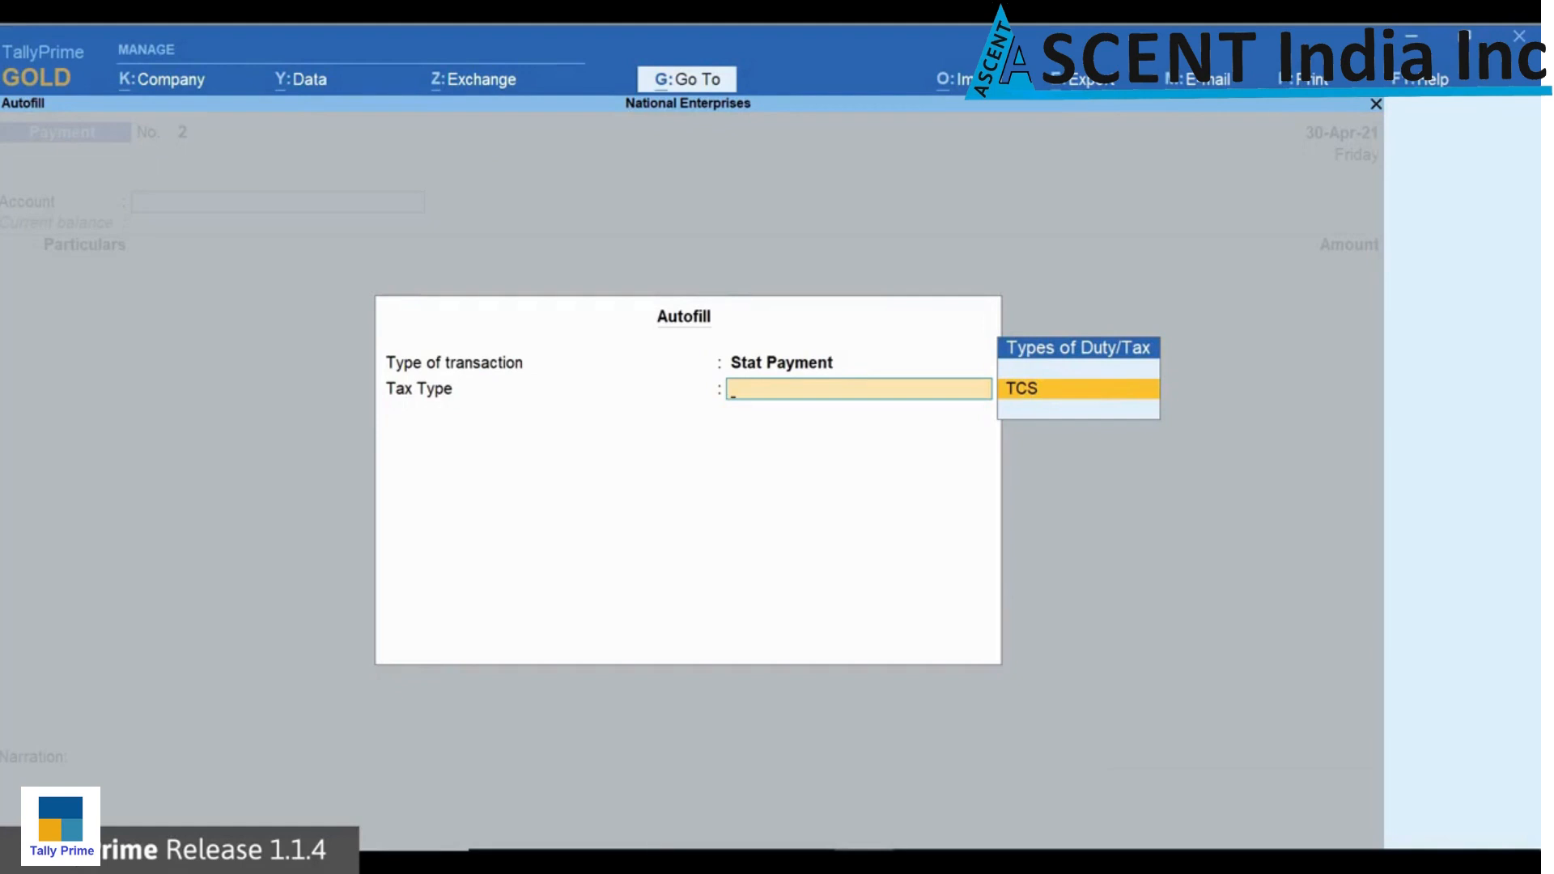
{"action": "key", "text": "Return"}
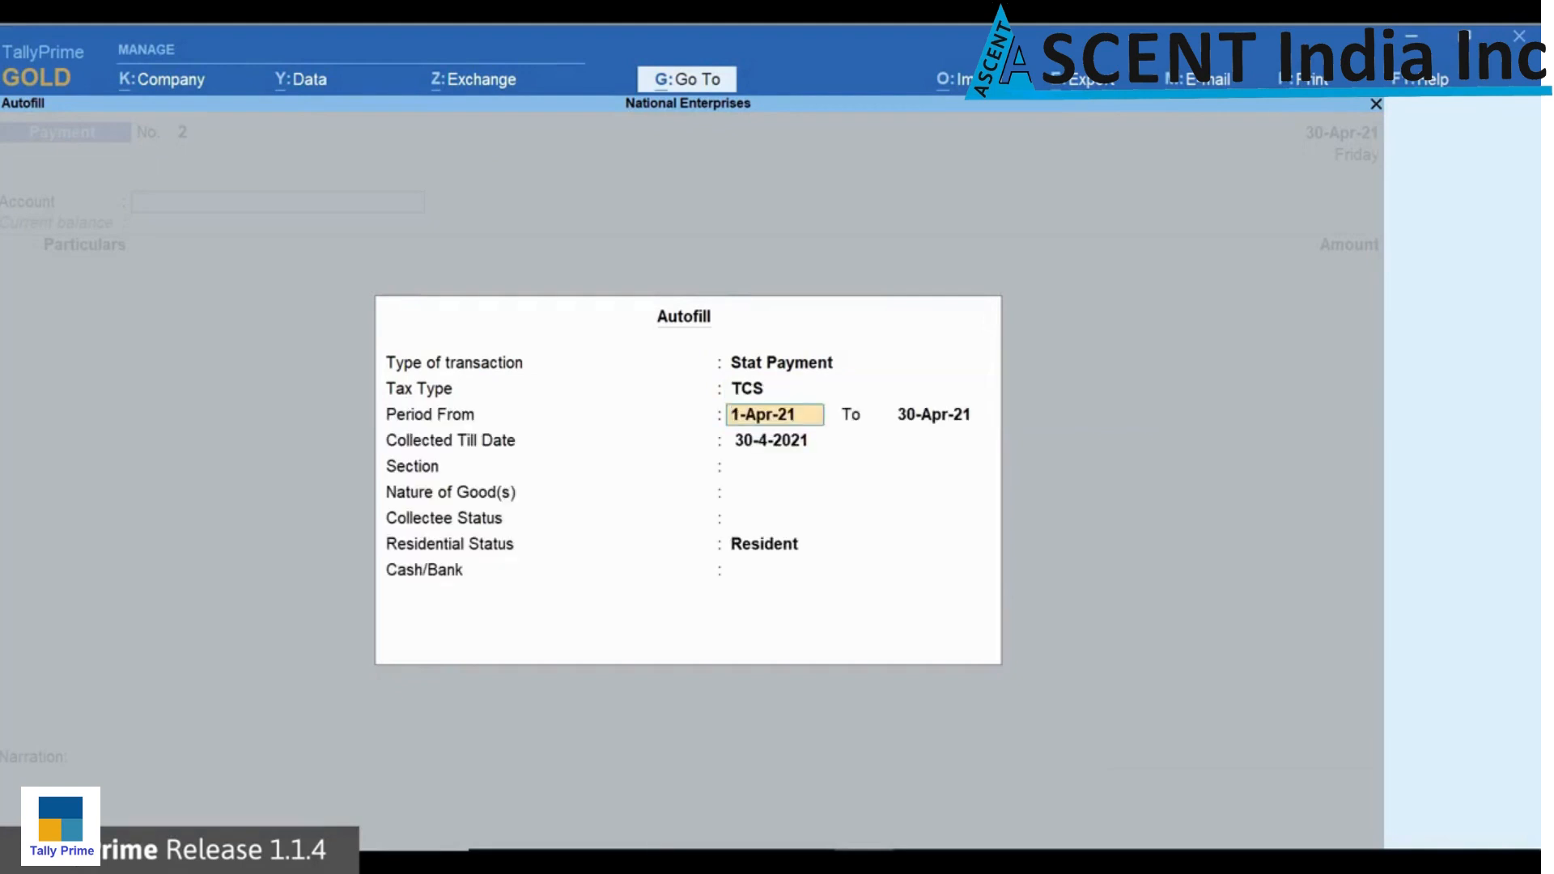
{"action": "key", "text": "Return"}
{"action": "type", "text": "30-6"}
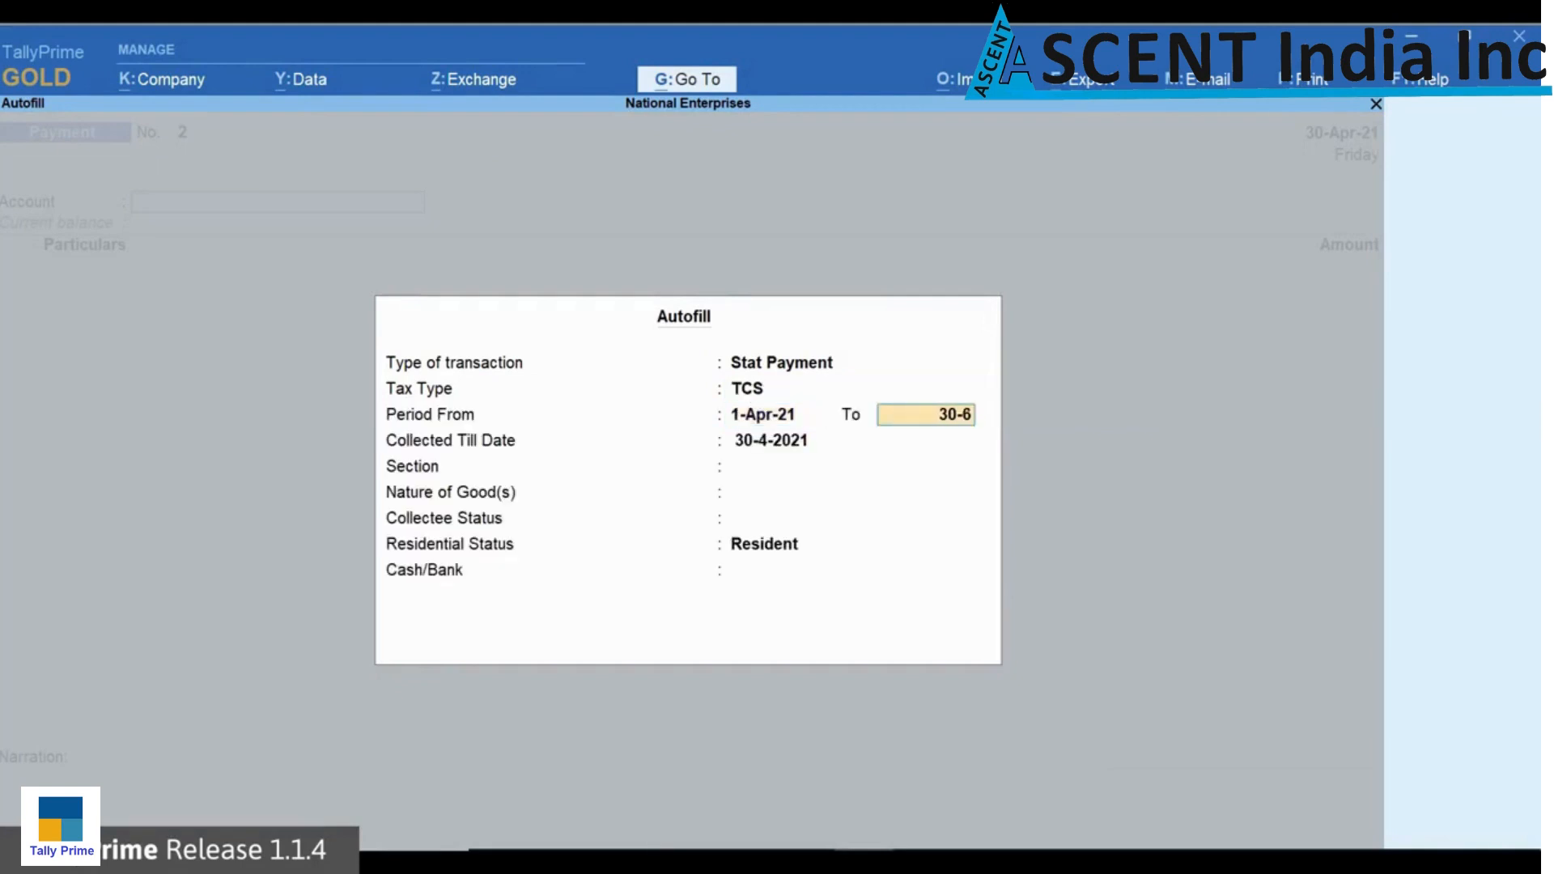
{"action": "key", "text": "Return"}
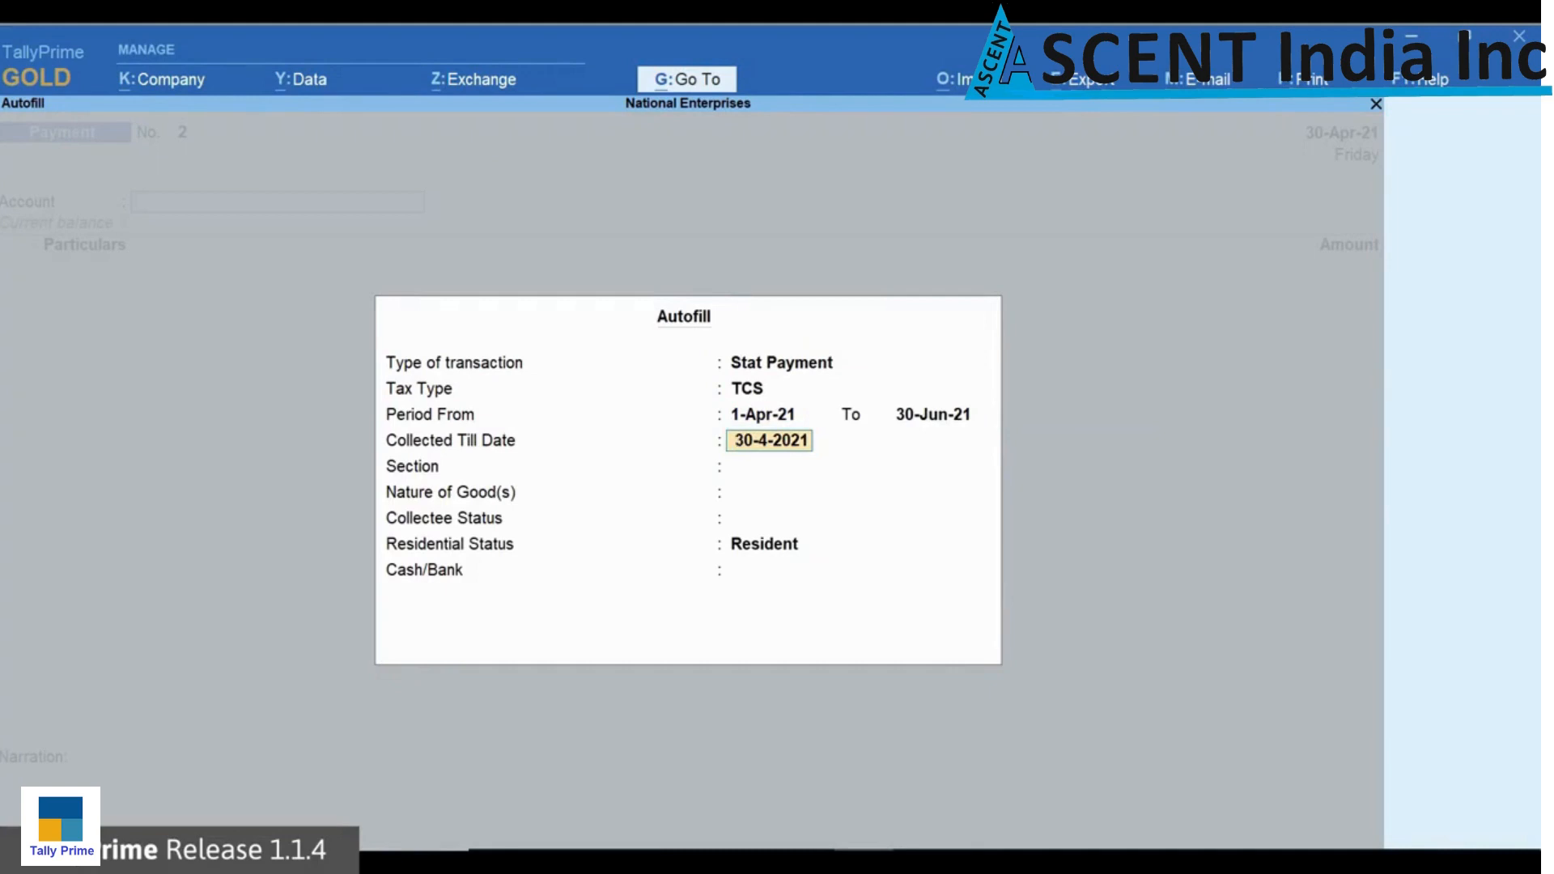
{"action": "key", "text": "Return"}
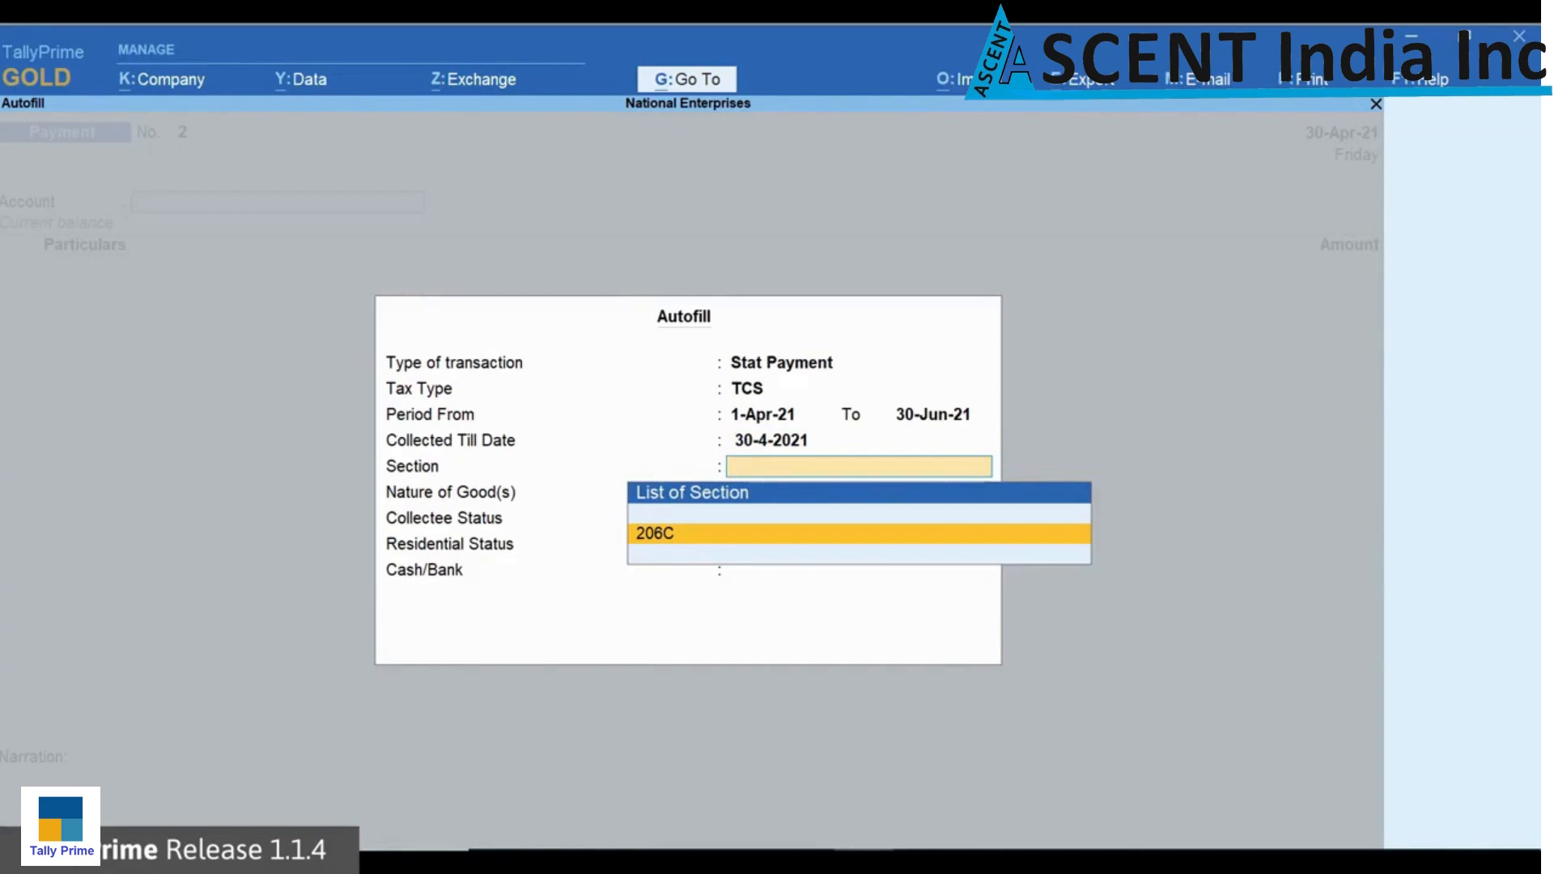
Step: Set the autofill to section 206C, All Items for nature of goods, collectee status and residential status, and HDFC Bank as the paying account
{"action": "key", "text": "Return"}
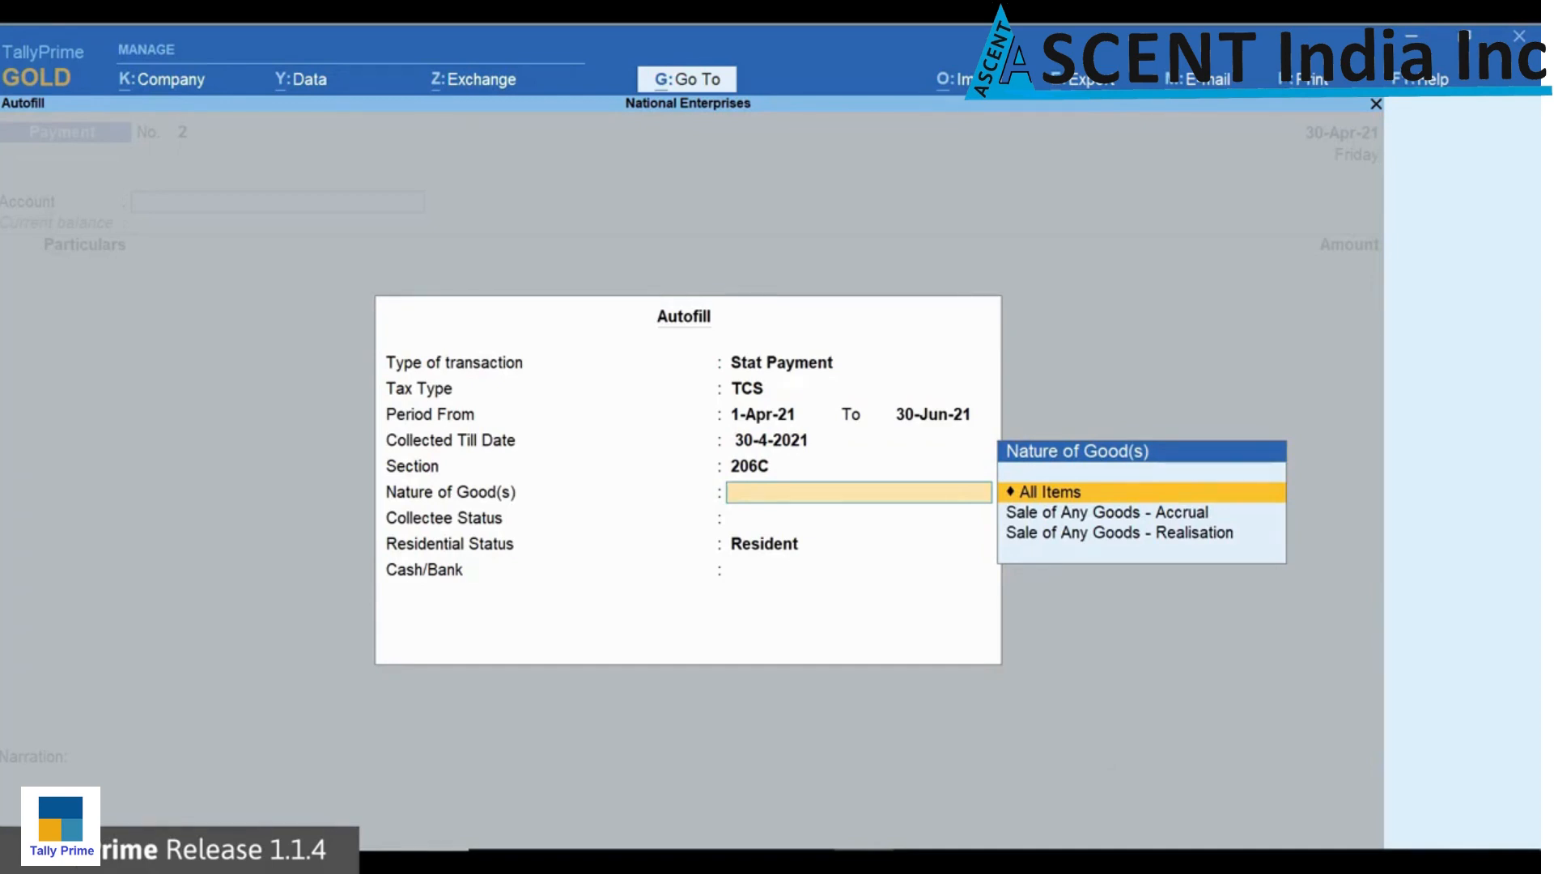
{"action": "key", "text": "Return"}
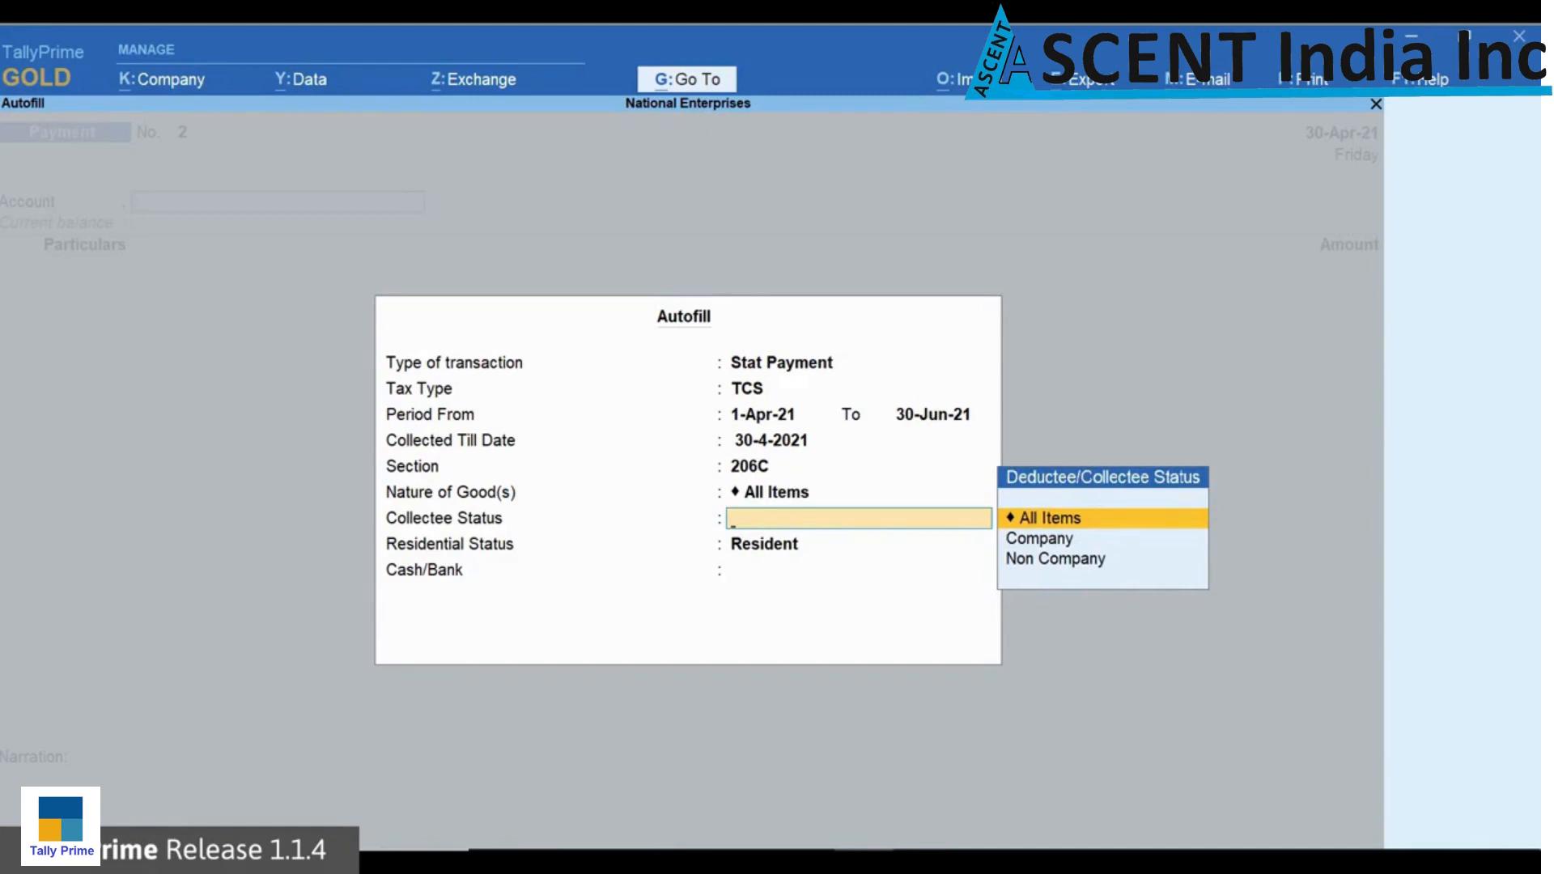
{"action": "key", "text": "Return"}
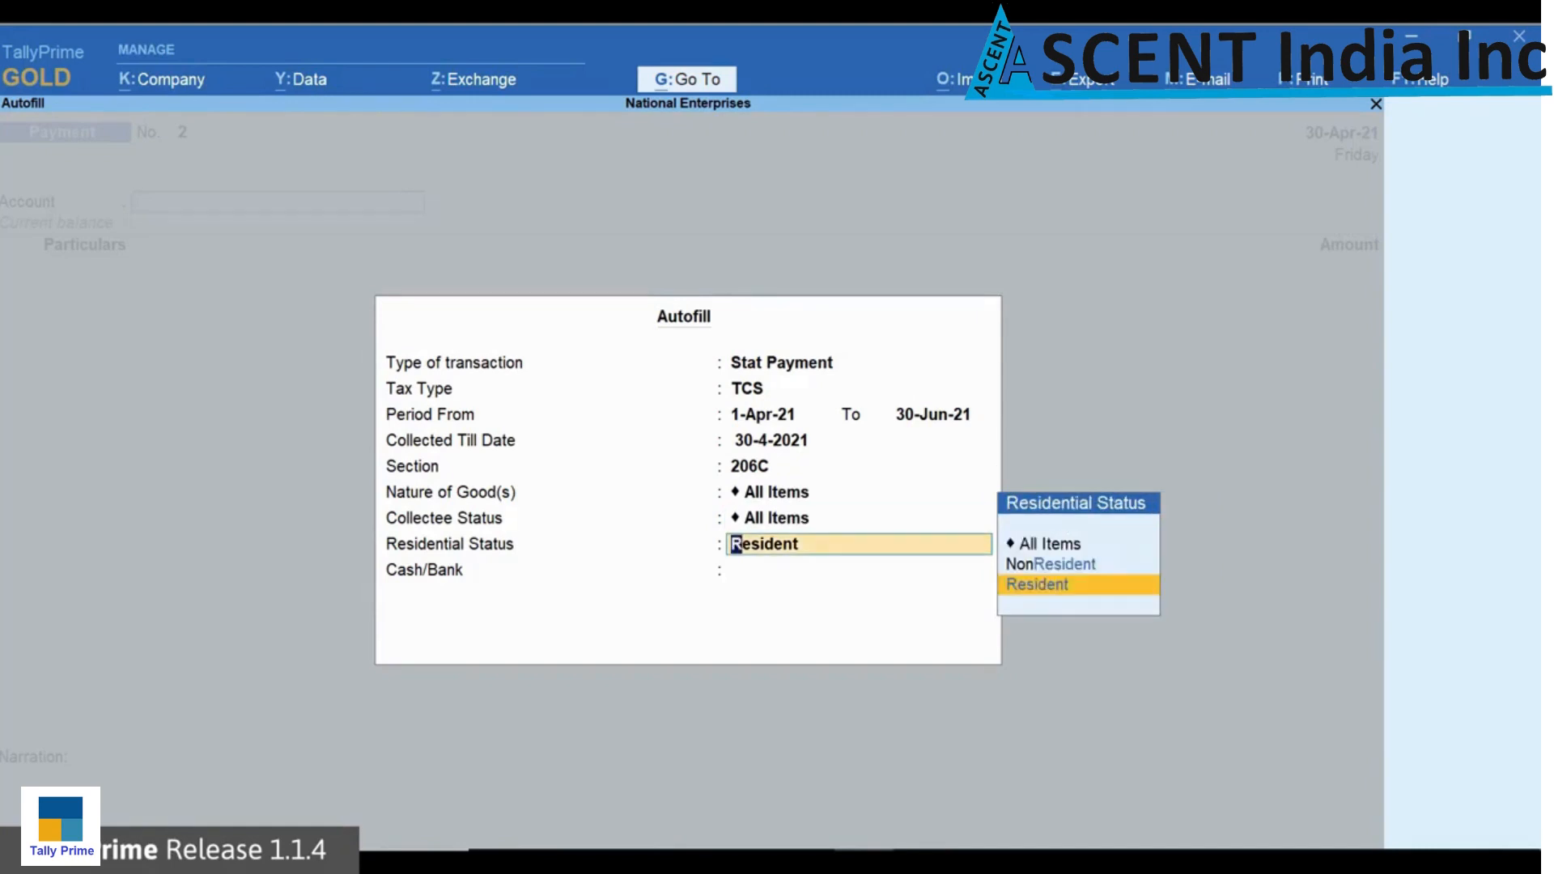
{"action": "key", "text": "Up"}
{"action": "key", "text": "Up"}
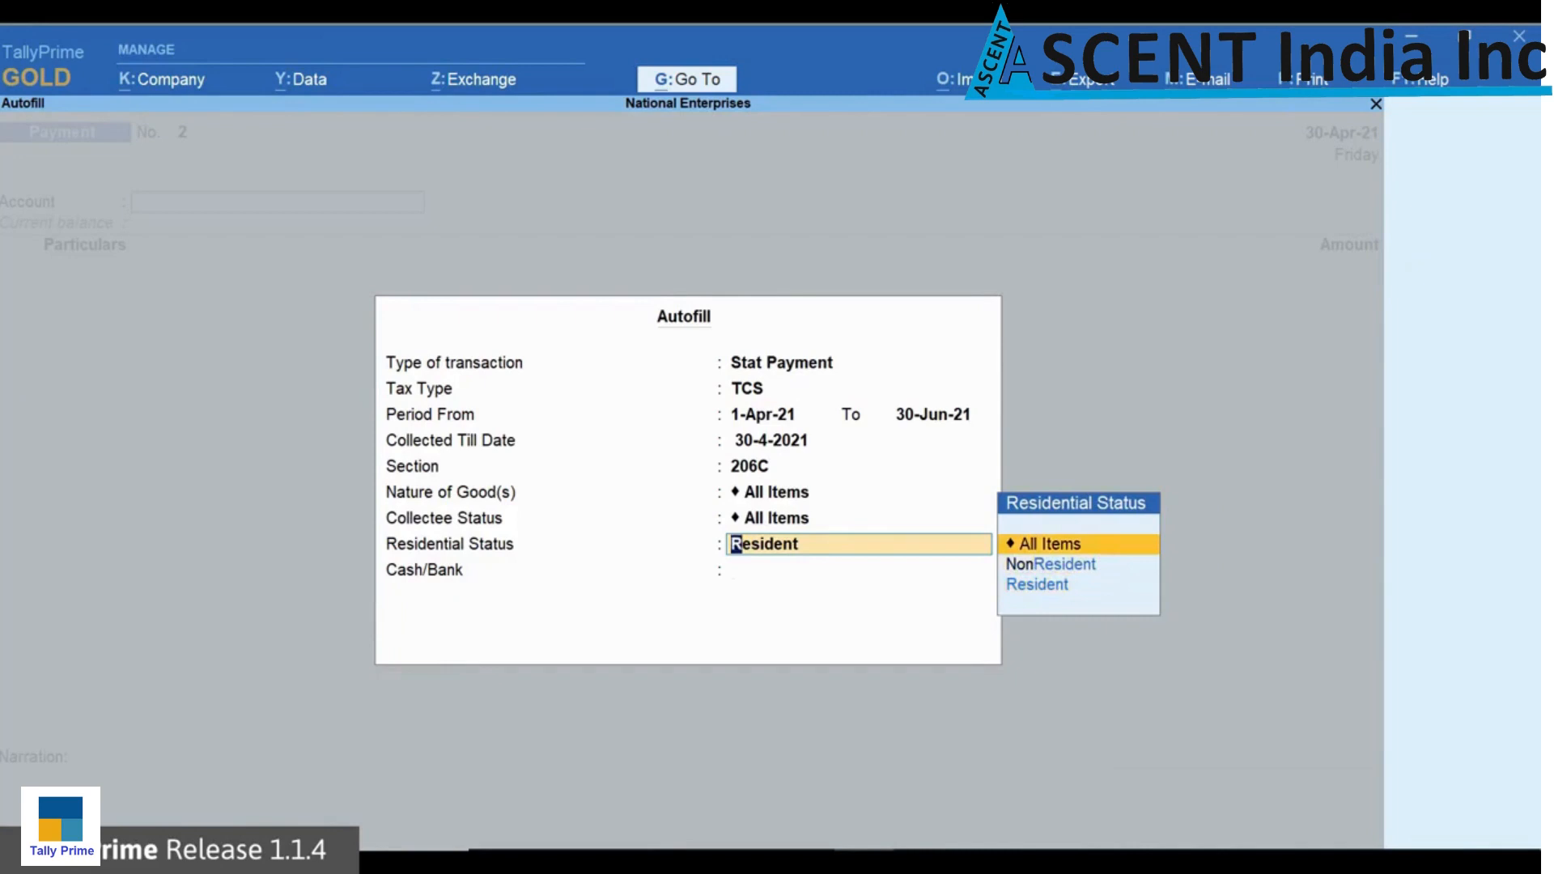
{"action": "key", "text": "Return"}
{"action": "key", "text": "Down"}
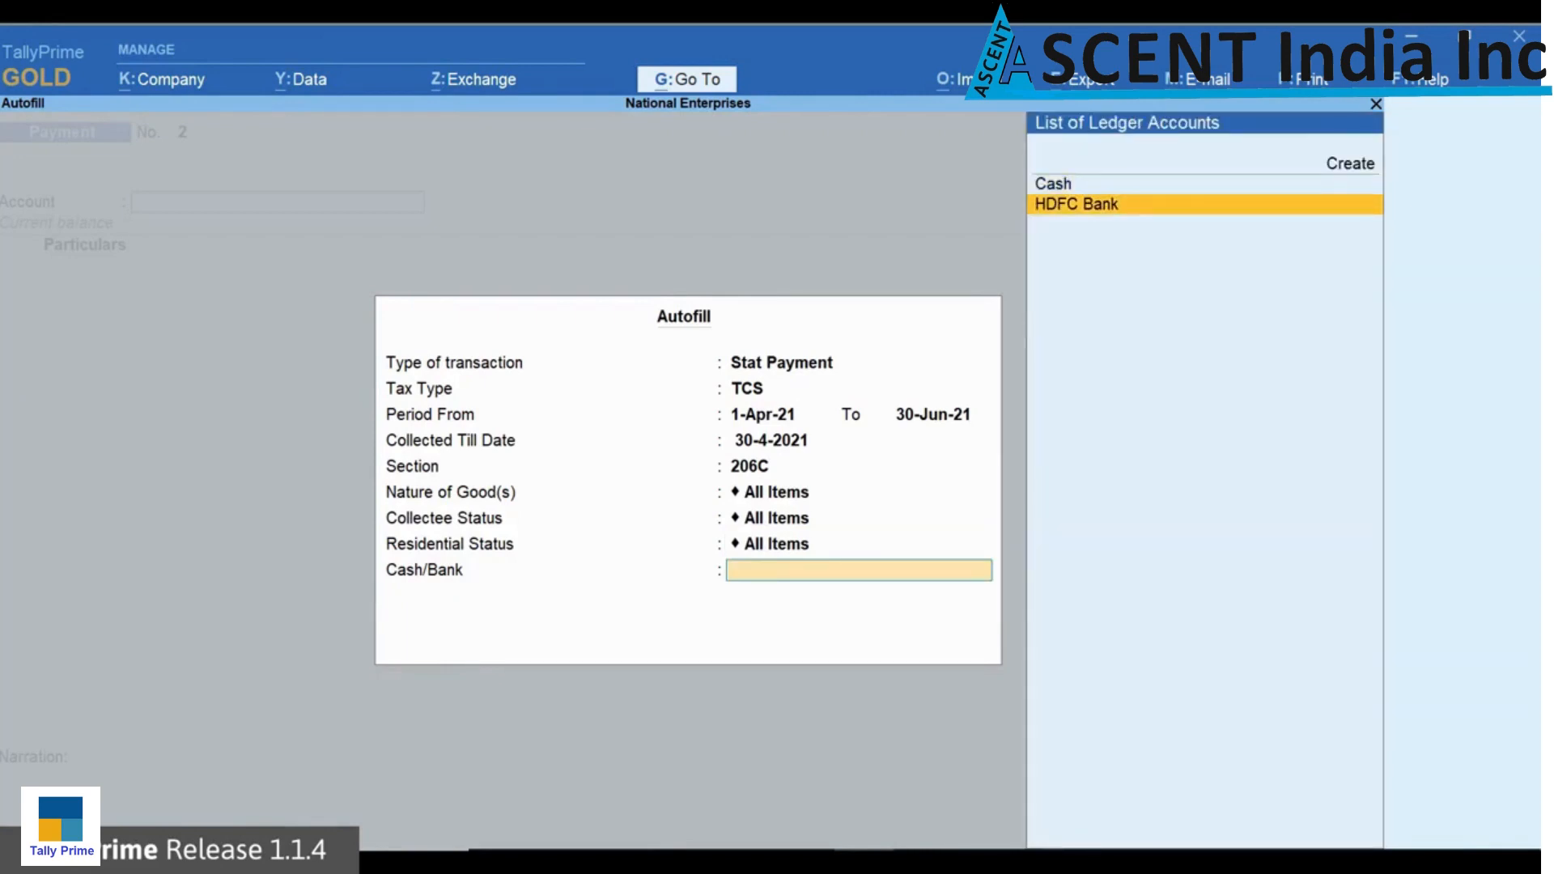
{"action": "key", "text": "Return"}
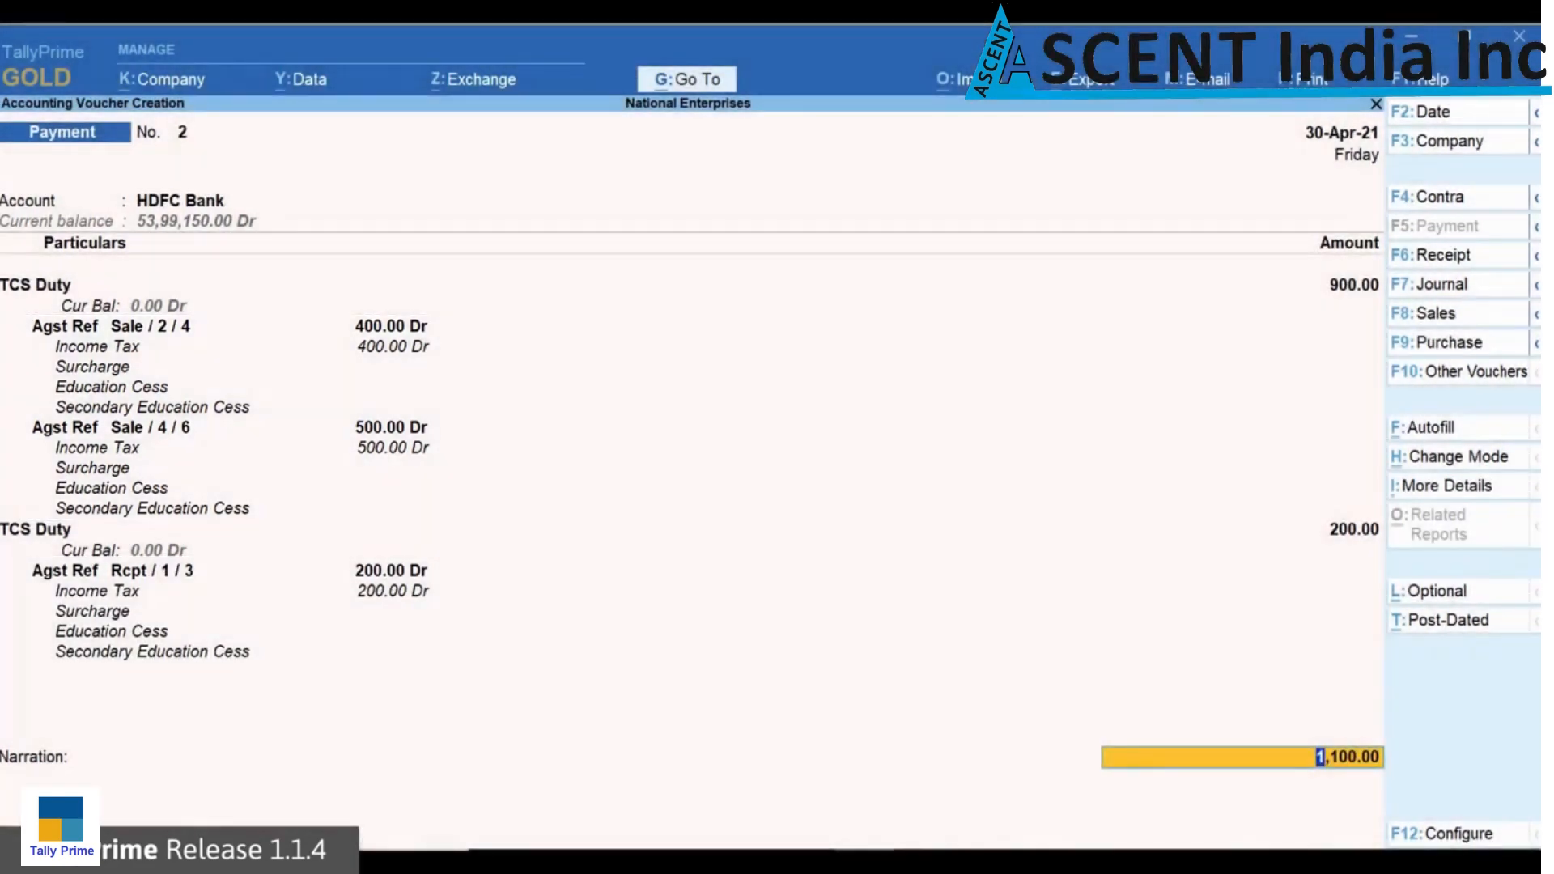
Step: Allocate the HDFC Bank payment of 1,100.00 to a cheque dated 30-Apr-21, enter its instrument number and save the payment voucher
{"action": "key", "text": "Return"}
{"action": "key", "text": "Return"}
{"action": "key", "text": "Return"}
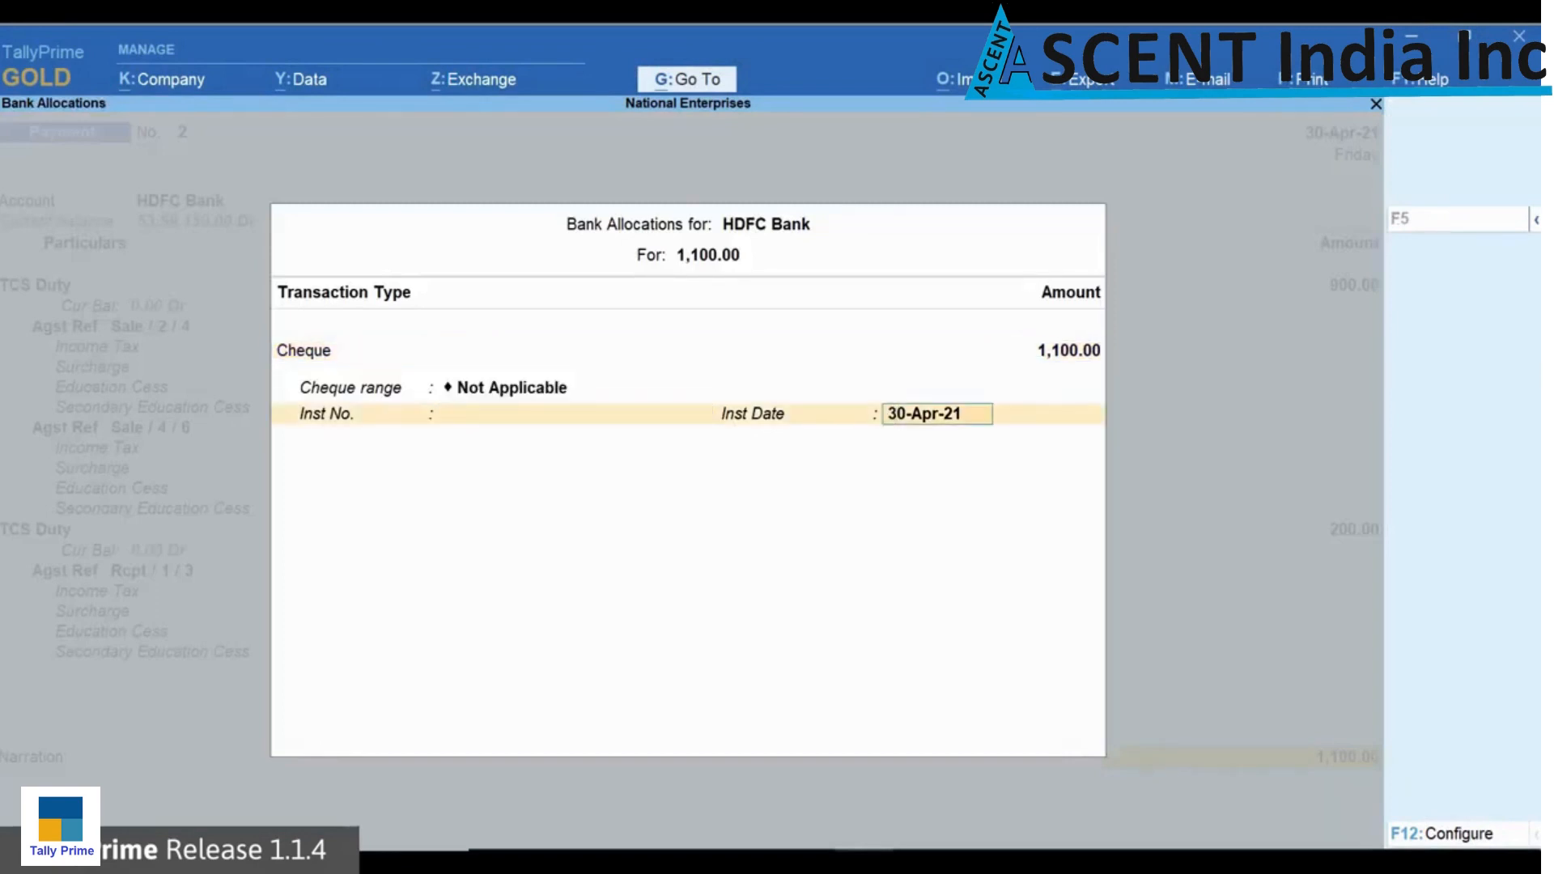
{"action": "key", "text": "BackSpace"}
{"action": "type", "text": "567432"}
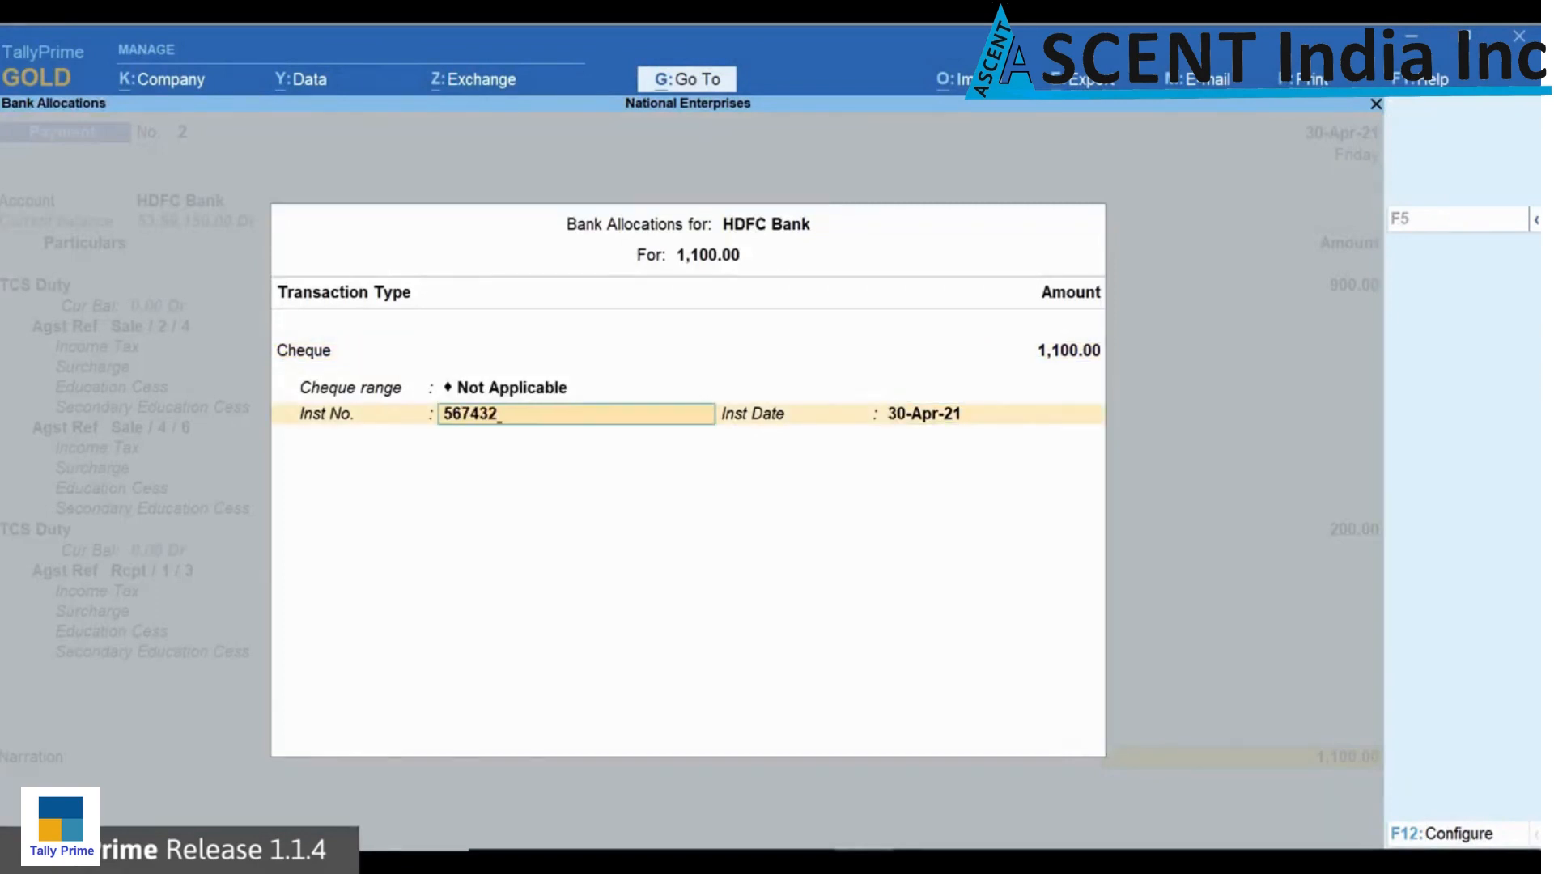
{"action": "key", "text": "Return"}
{"action": "key", "text": "Return"}
{"action": "key", "text": "Return"}
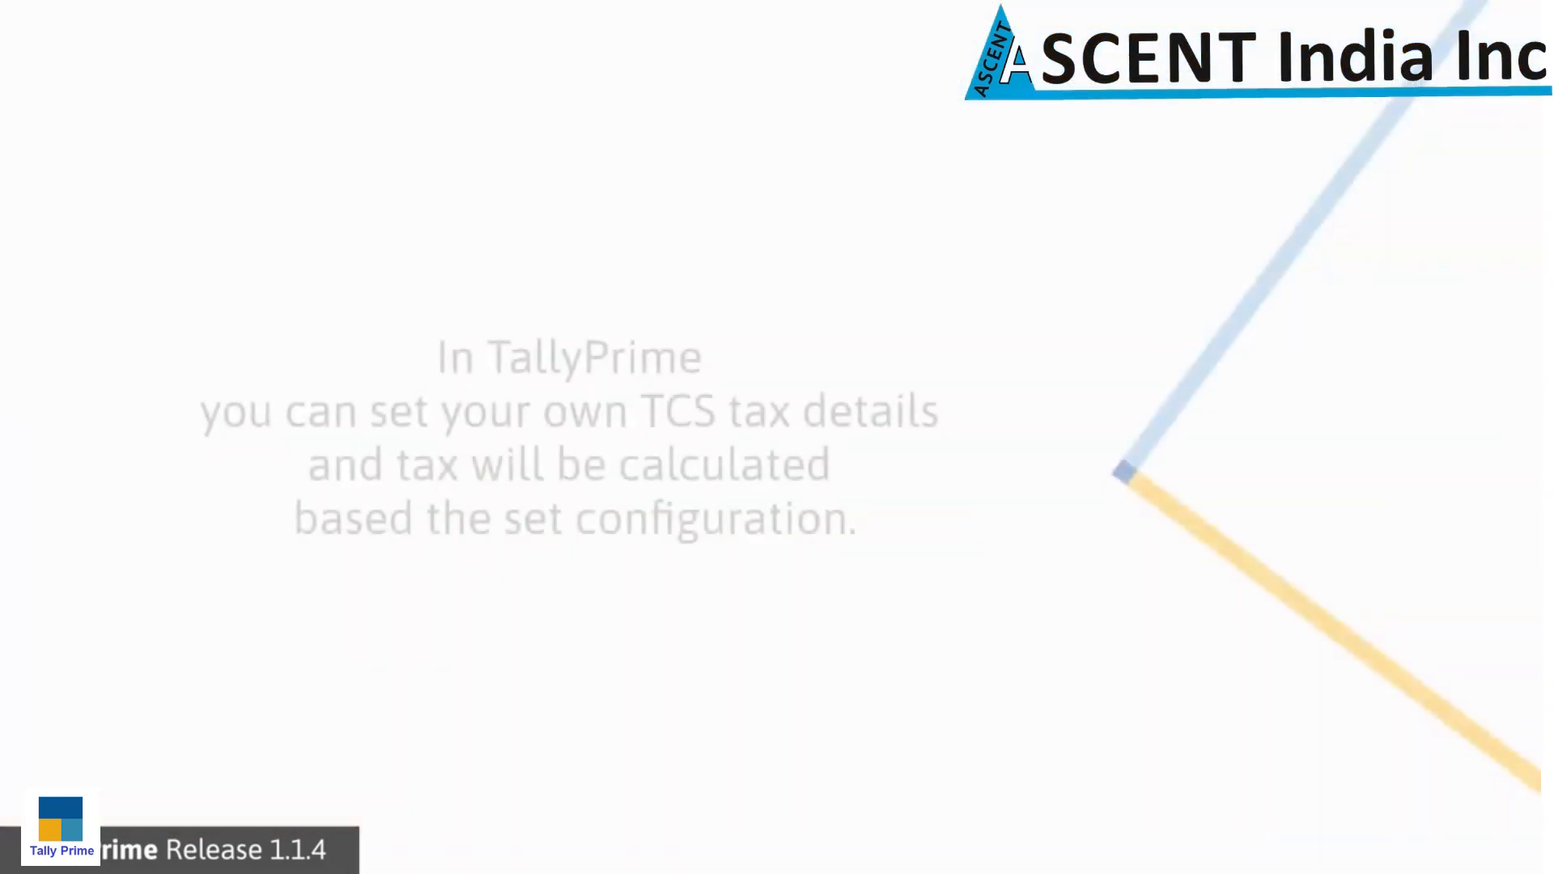